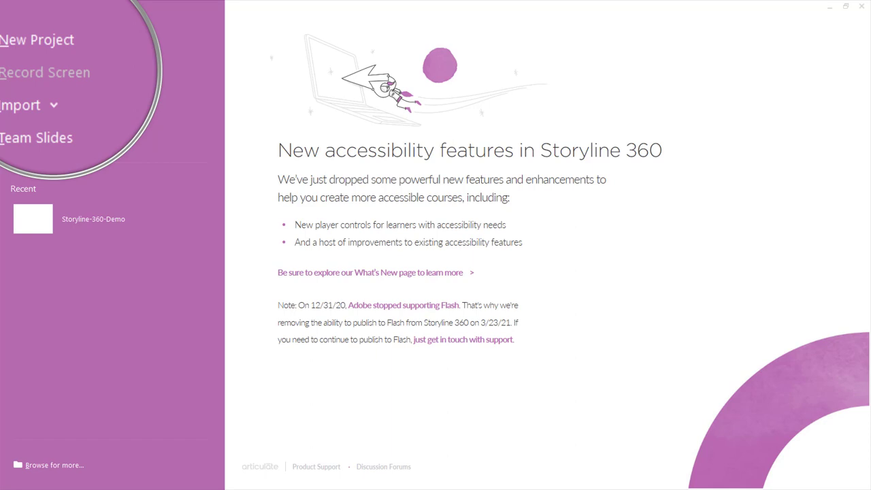
Step: Review the import options and browse the 102 - Drag and Drop and 101 - Essentials folders of Team Slides
click(53, 88)
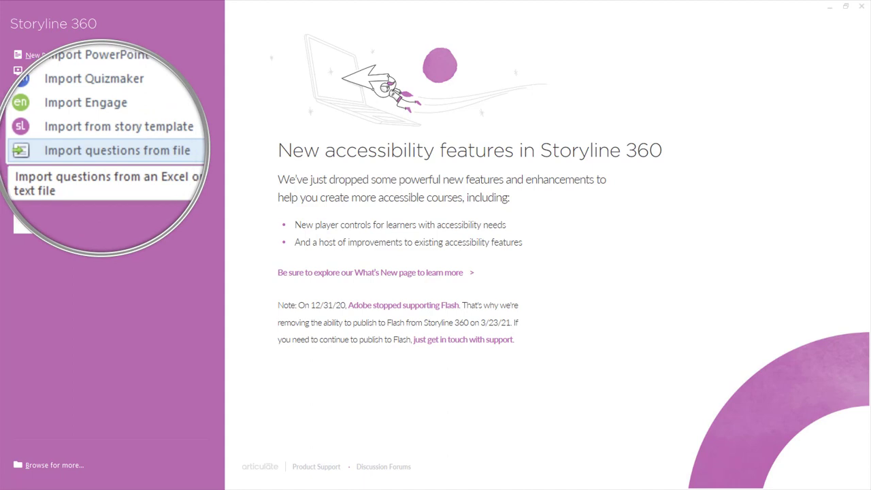
key(Escape)
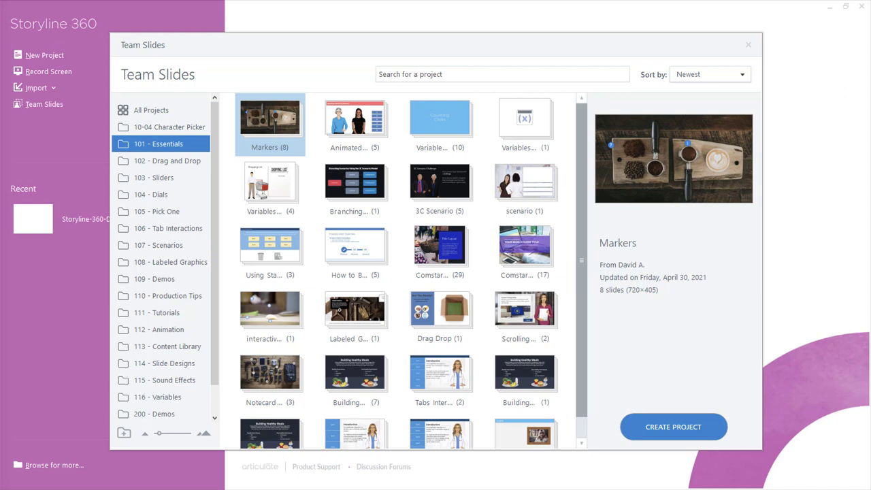
click(167, 160)
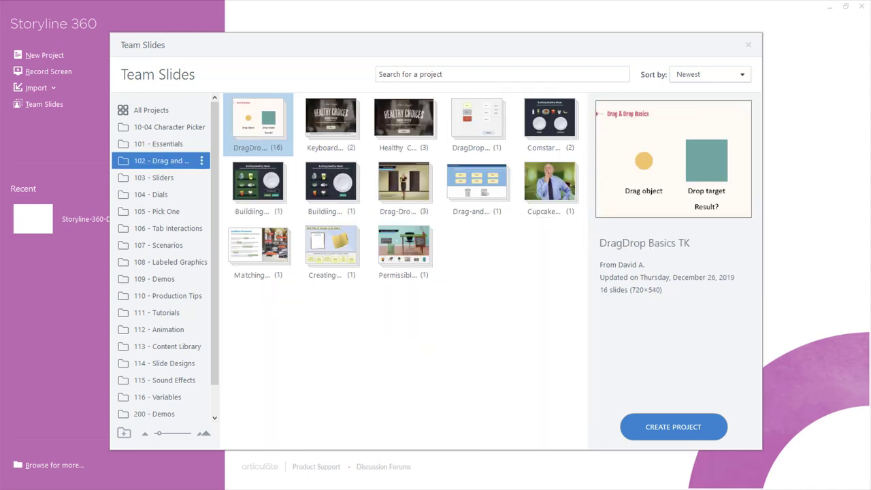
click(166, 143)
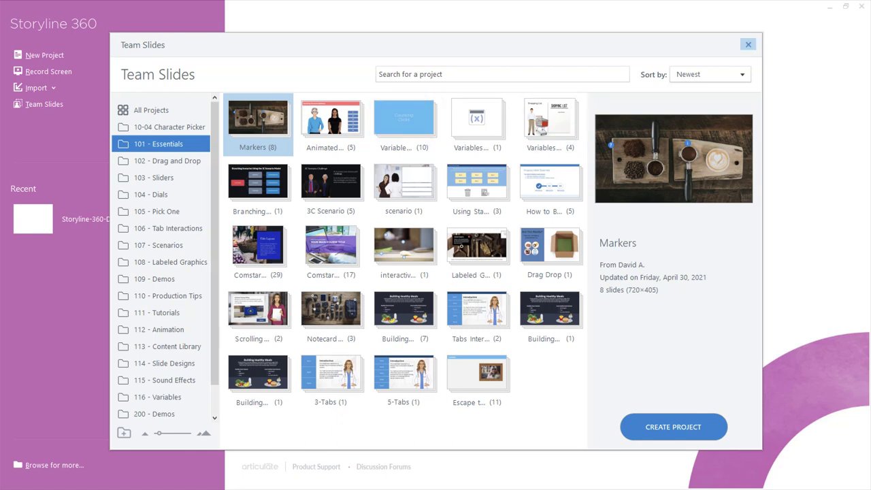
click(747, 44)
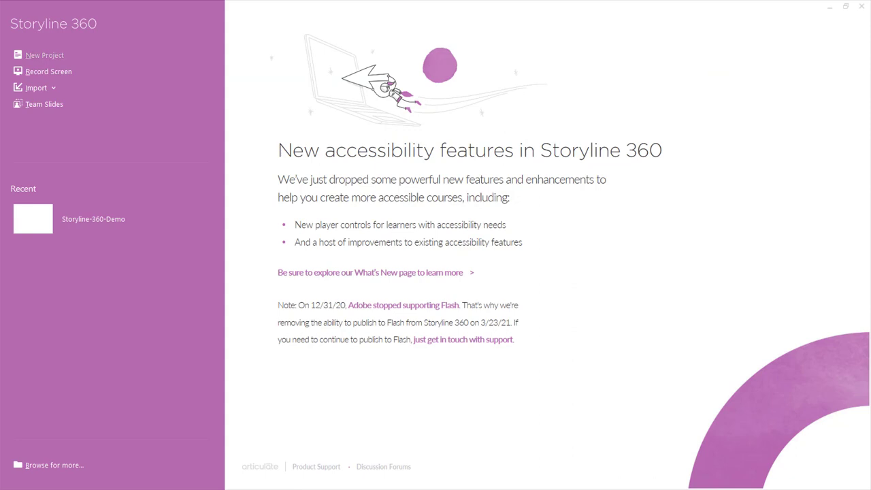
Step: Create a new project and look over the available themes, slide transitions and animation options
click(45, 56)
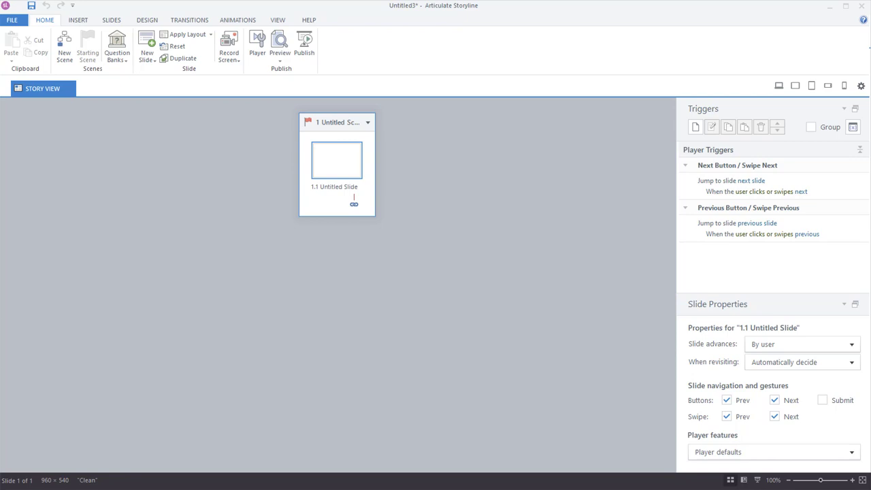
click(147, 20)
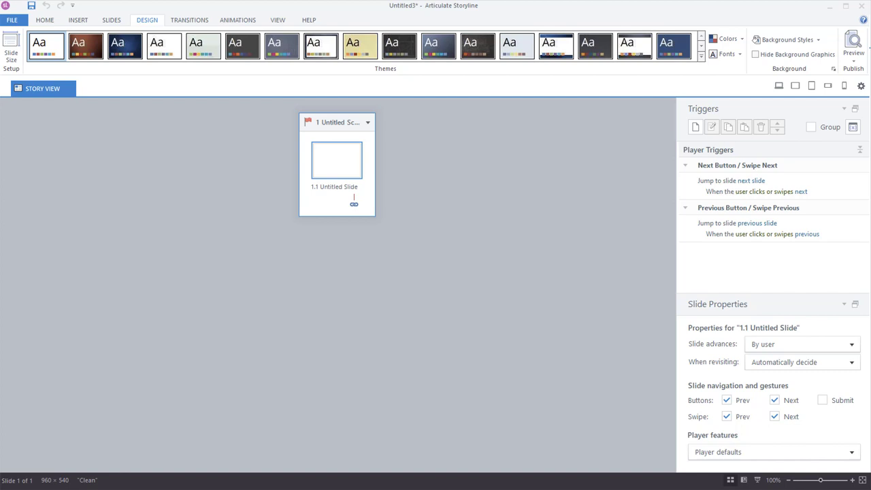
click(189, 19)
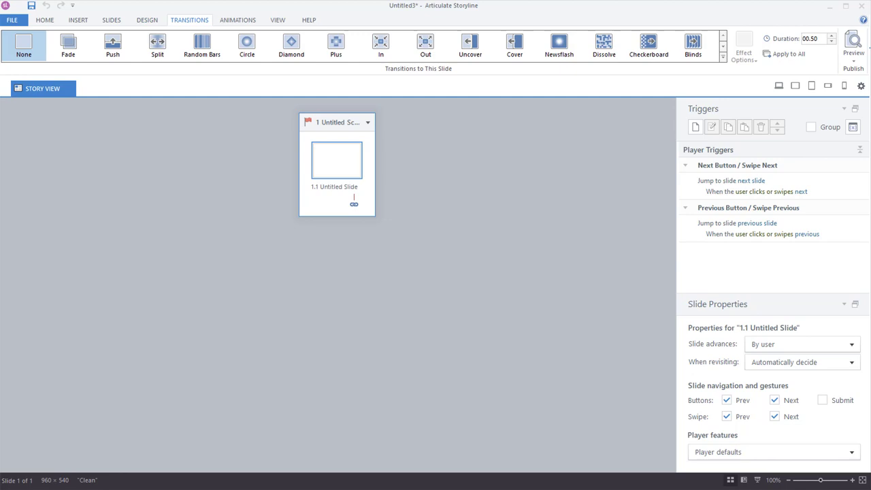
click(237, 20)
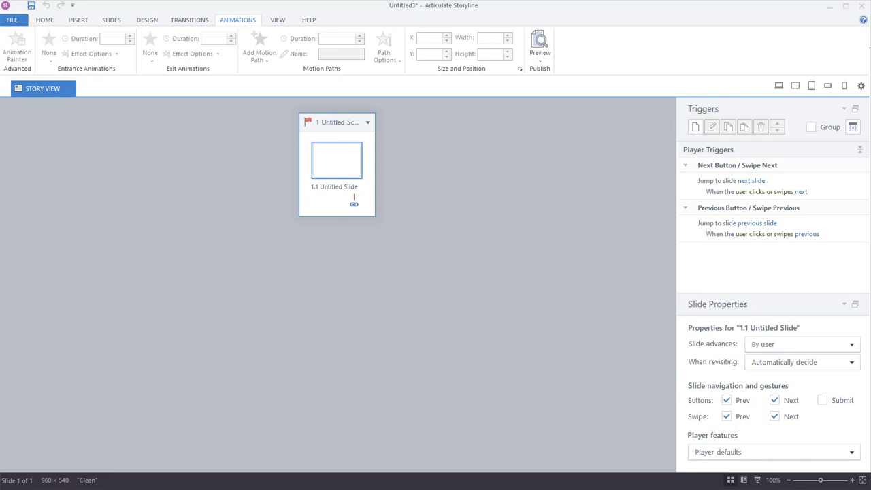
Step: Open the Content Library 360 slide templates and browse the Essence, Vitality and Synergy sets
click(111, 19)
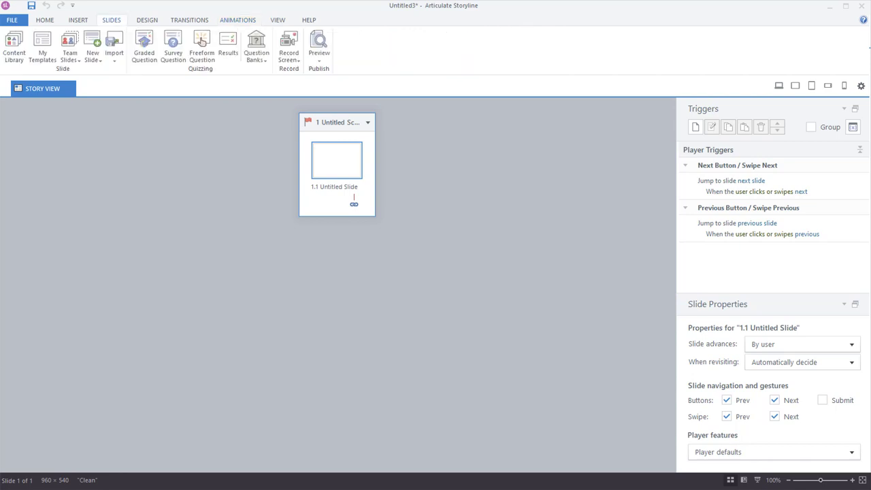
click(14, 46)
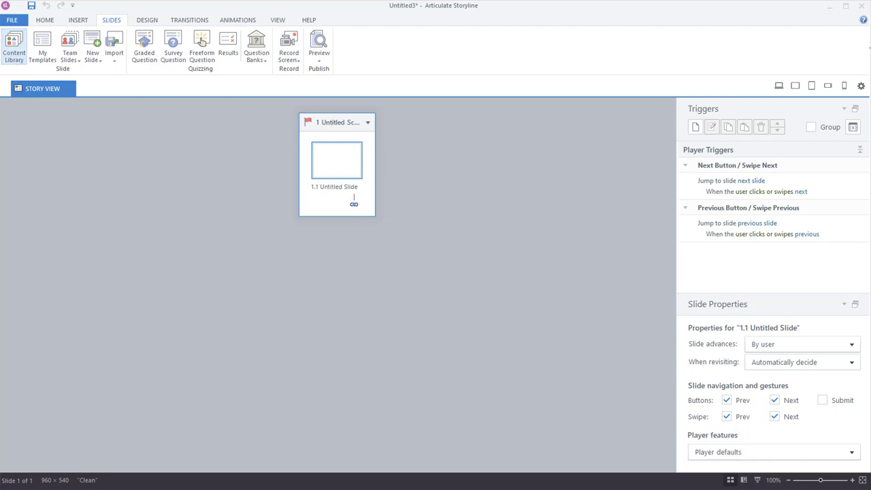
click(14, 48)
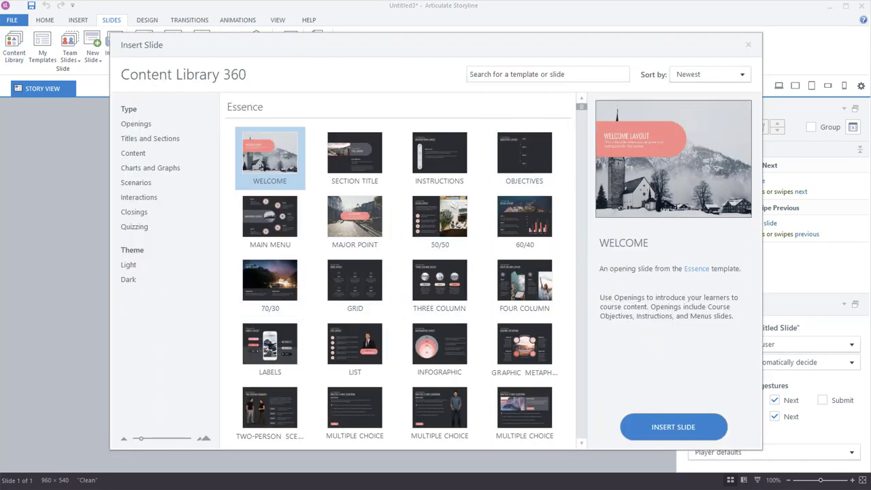
scroll(400, 269, down, 5)
scroll(399, 269, down, 1)
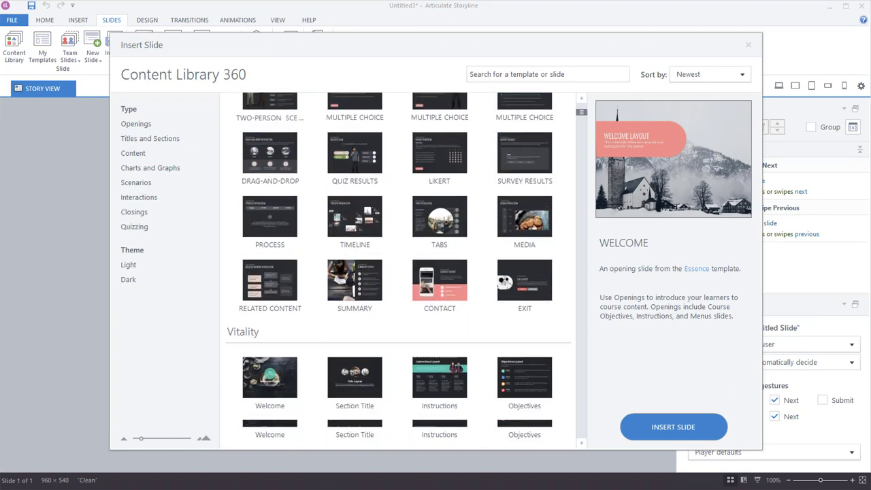
scroll(400, 269, down, 3)
scroll(399, 268, down, 3)
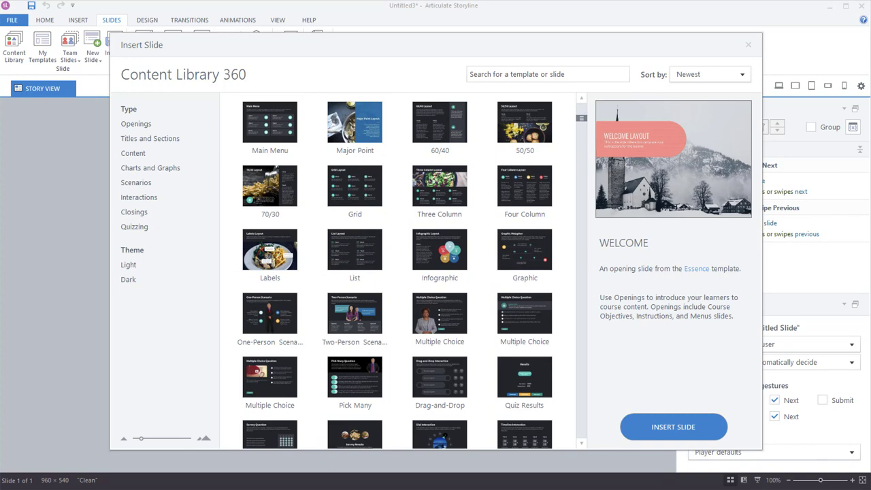
scroll(400, 269, down, 5)
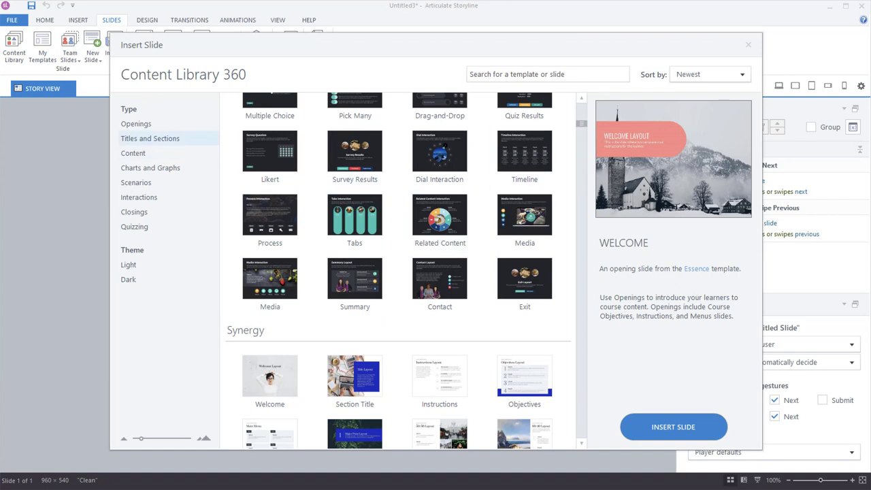
Step: Filter the templates by Openings, Titles and Sections, and Content in turn, comparing the Light and Dark themes for Content
click(136, 124)
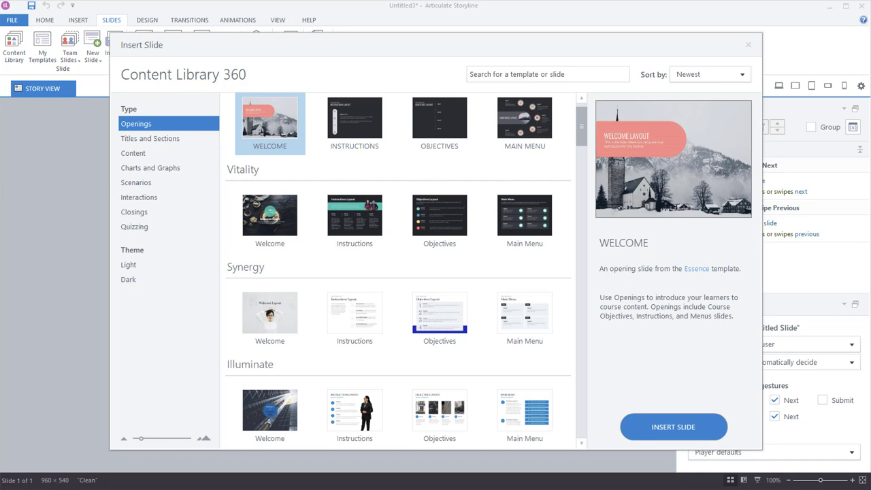
click(149, 138)
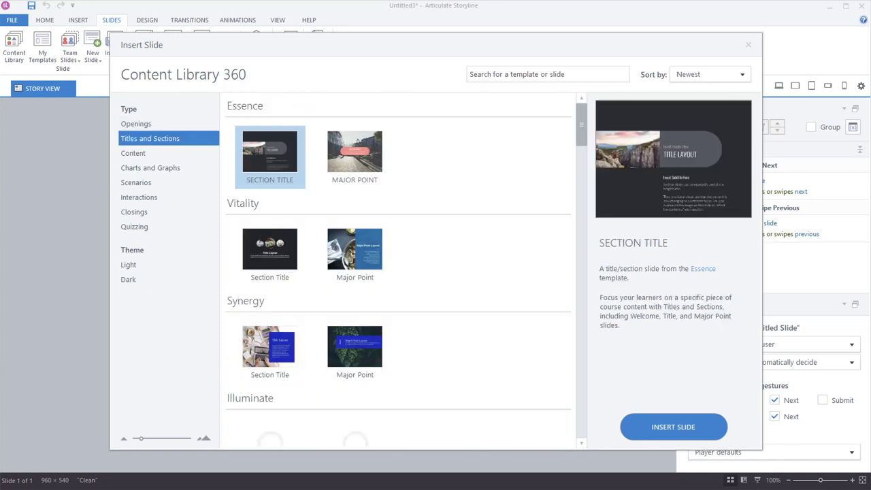
click(134, 153)
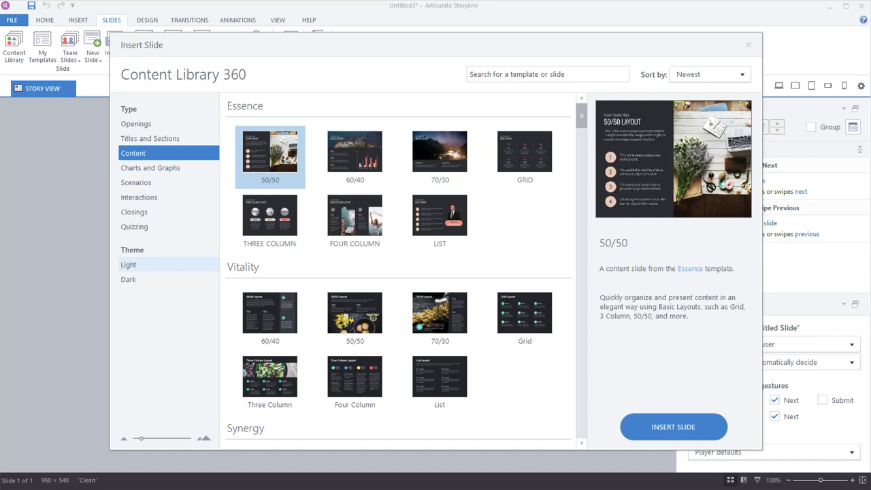
click(128, 264)
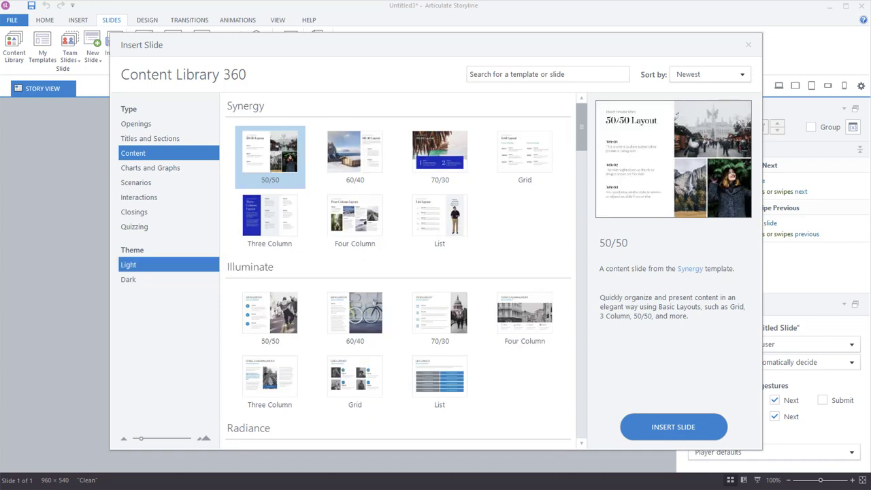
click(128, 279)
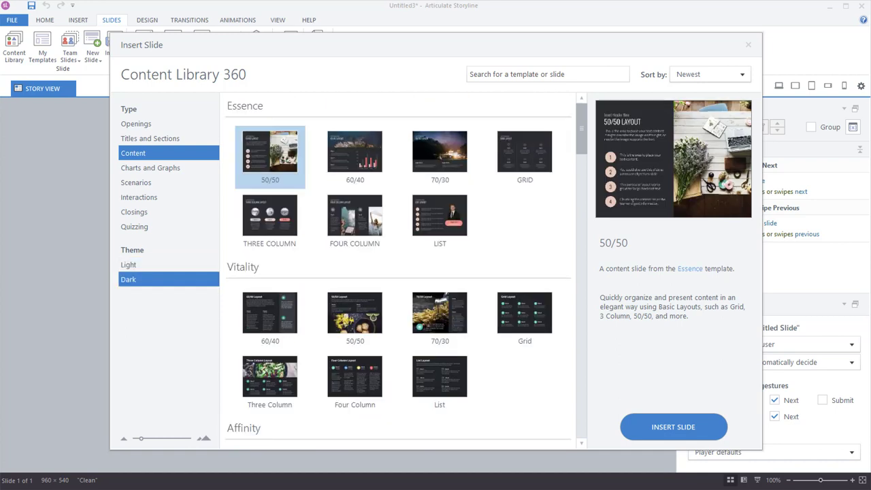
click(128, 265)
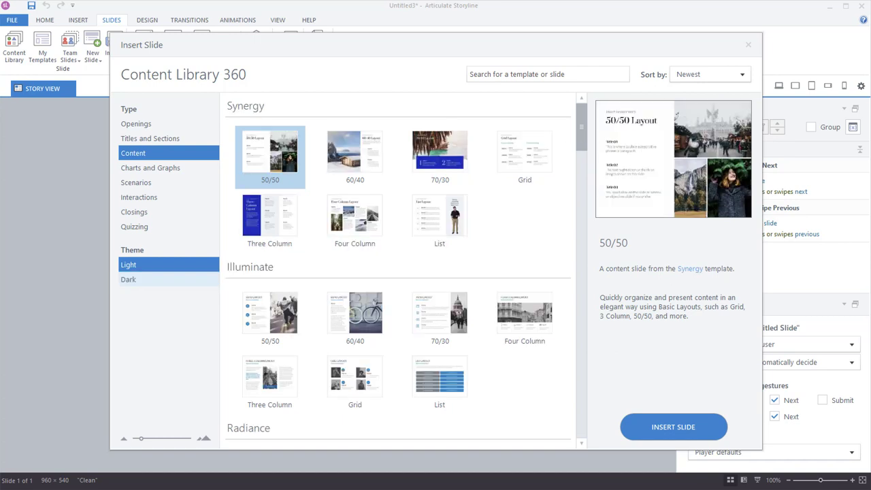
Step: Browse the Light-theme Scenarios and Interactions templates together in place of Content, and clear all the filters
click(133, 153)
click(136, 182)
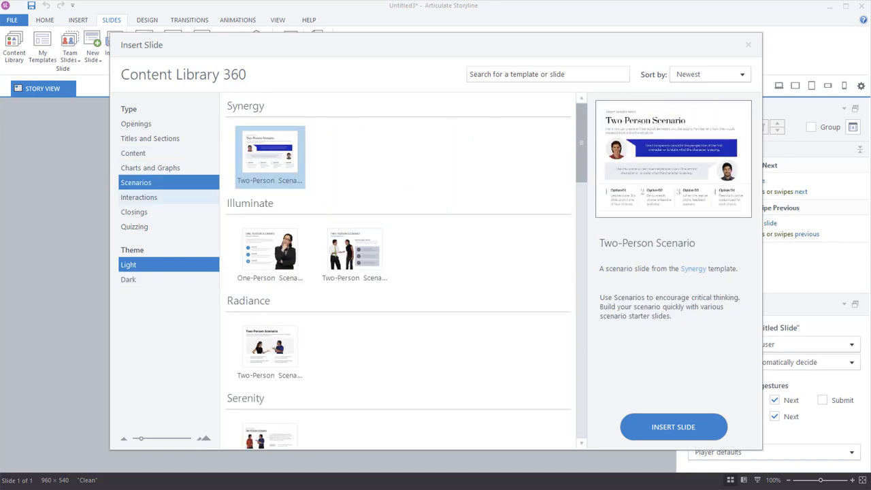
click(139, 196)
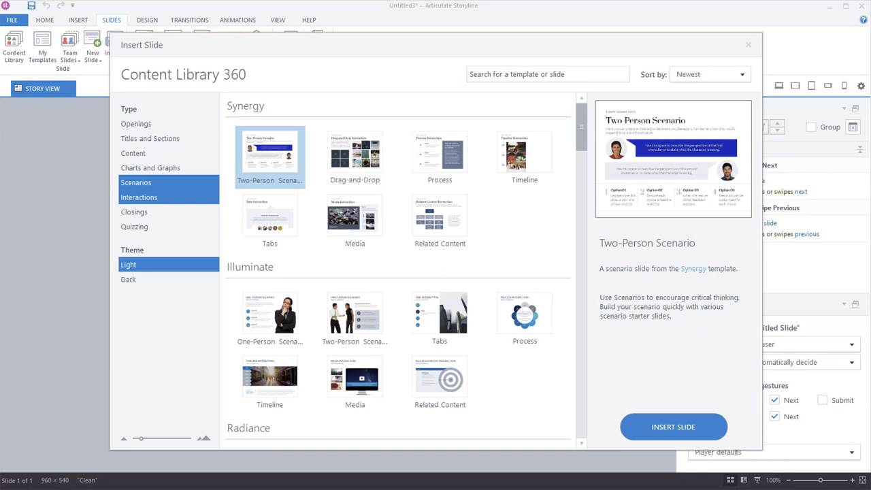
scroll(399, 269, down, 8)
scroll(398, 285, down, 3)
scroll(399, 286, up, 2)
scroll(399, 272, up, 4)
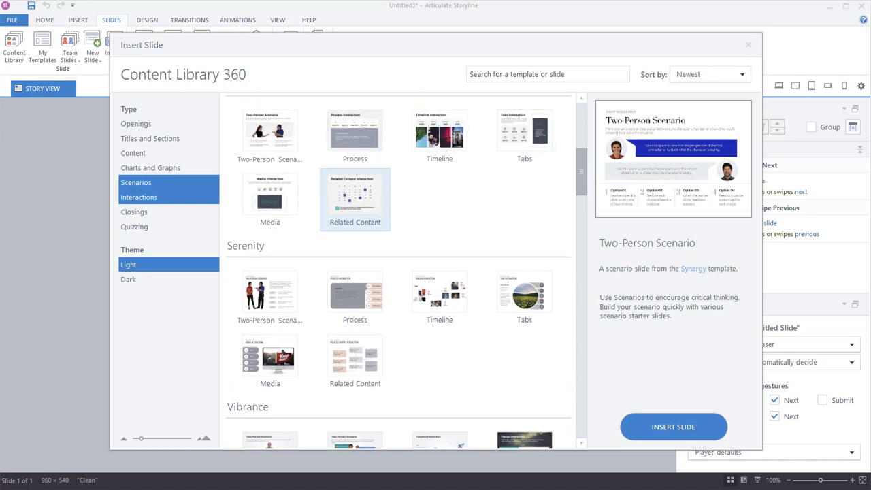
click(136, 183)
click(139, 198)
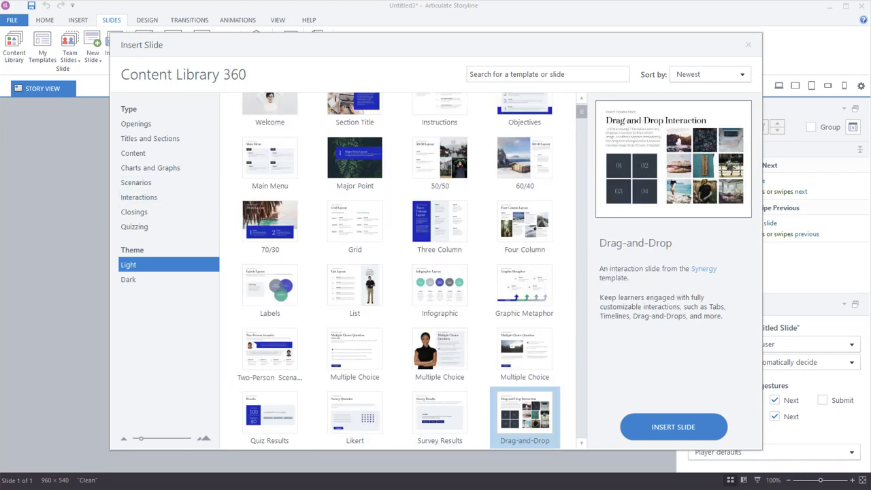
click(129, 265)
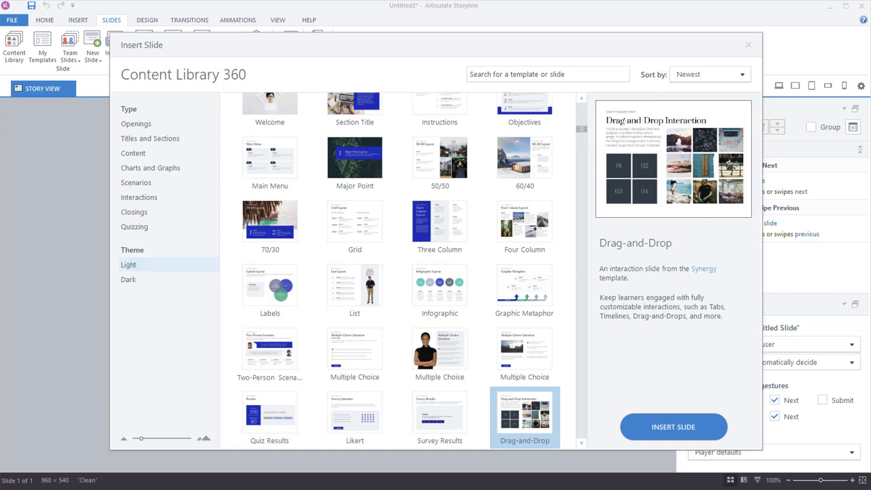
Step: Search the content library for "process" and insert the Process slide from the Vibrance template
click(497, 74)
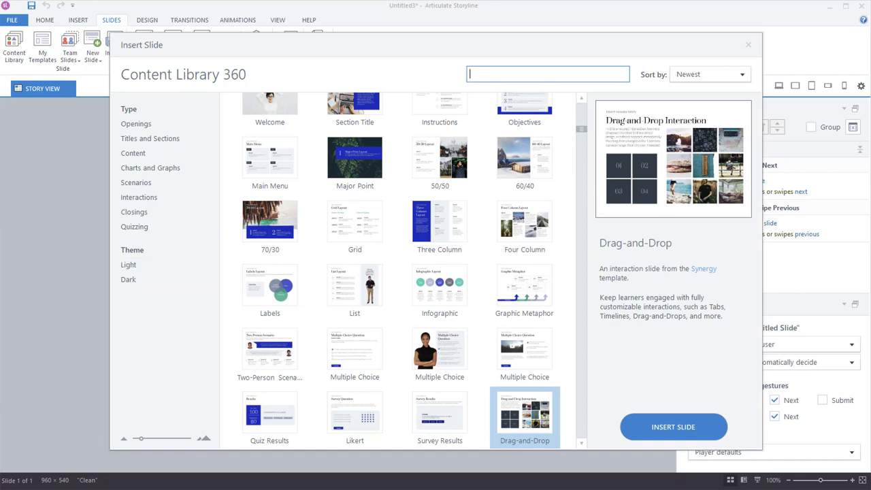
text(process)
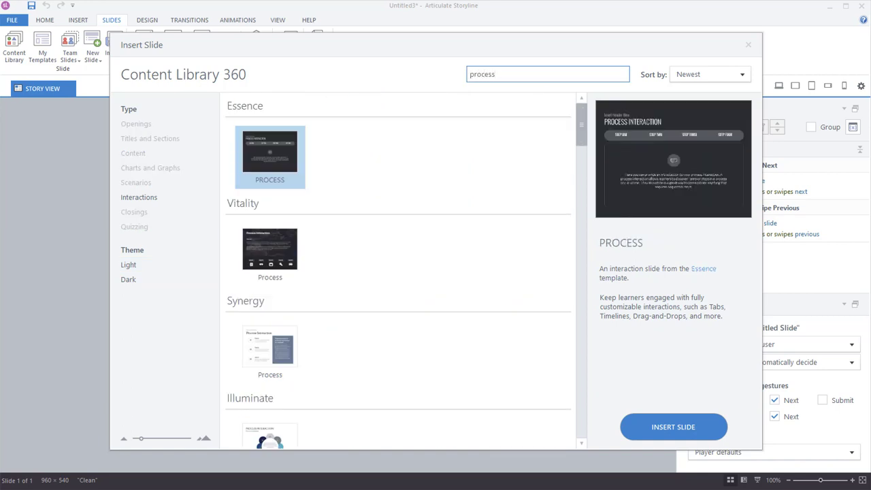
scroll(399, 271, down, 6)
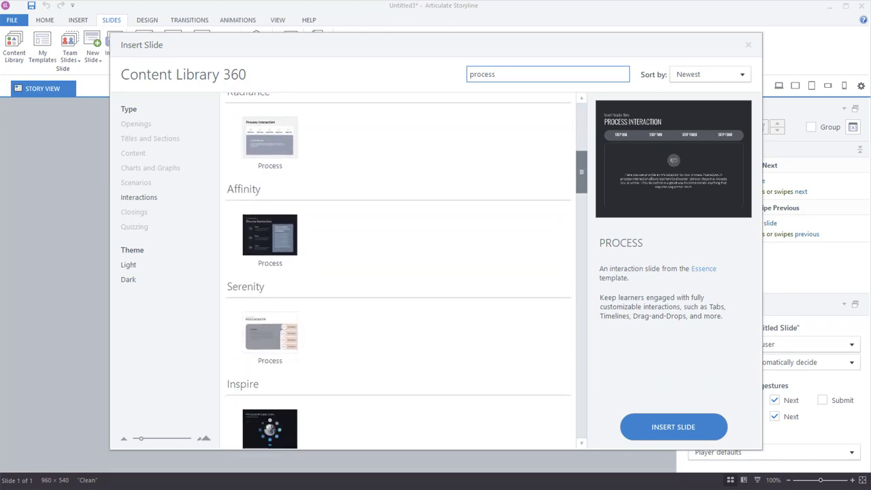
scroll(399, 271, down, 5)
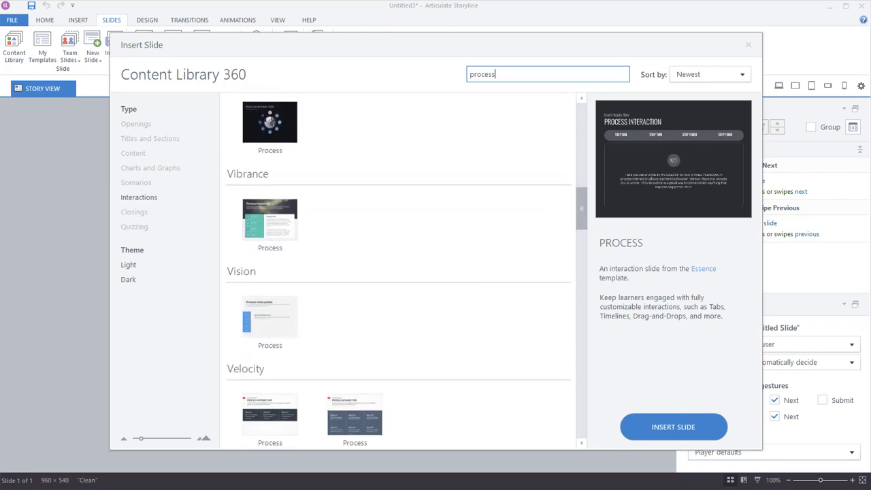
click(270, 225)
click(672, 427)
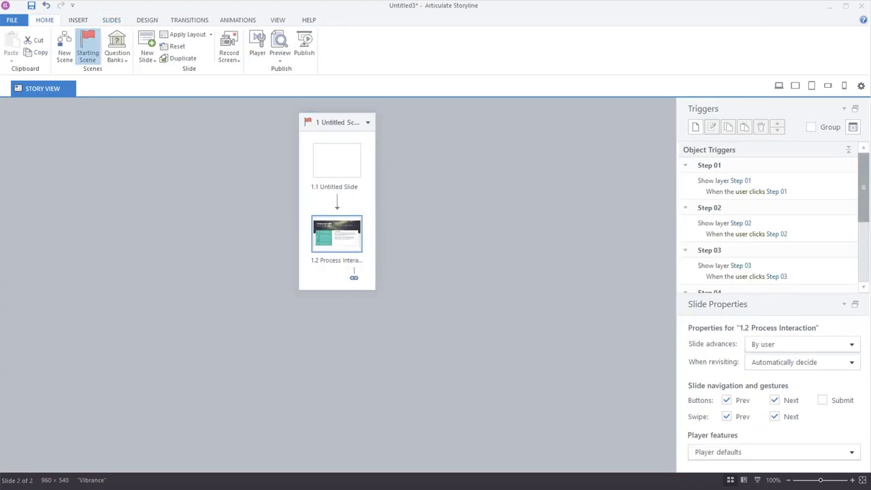
Step: Open the Process Interaction slide for editing and examine its Step 01 text, introduction body and Introduction Title
double_click(350, 267)
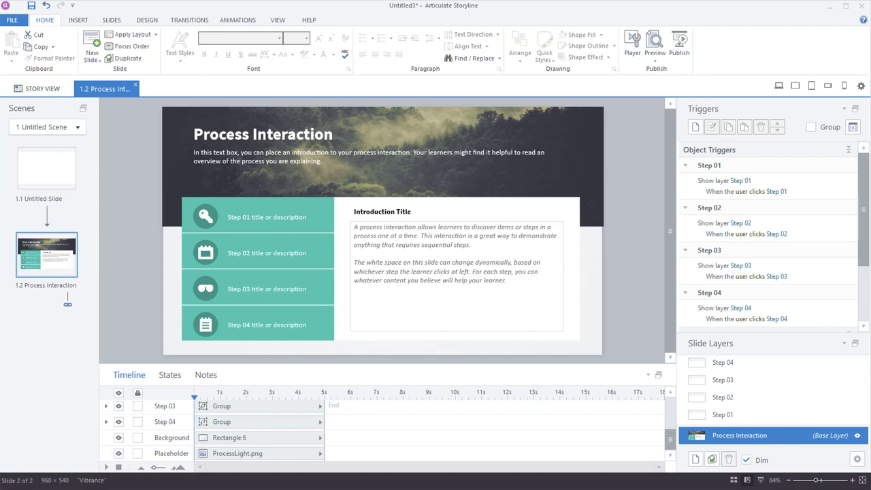
click(232, 217)
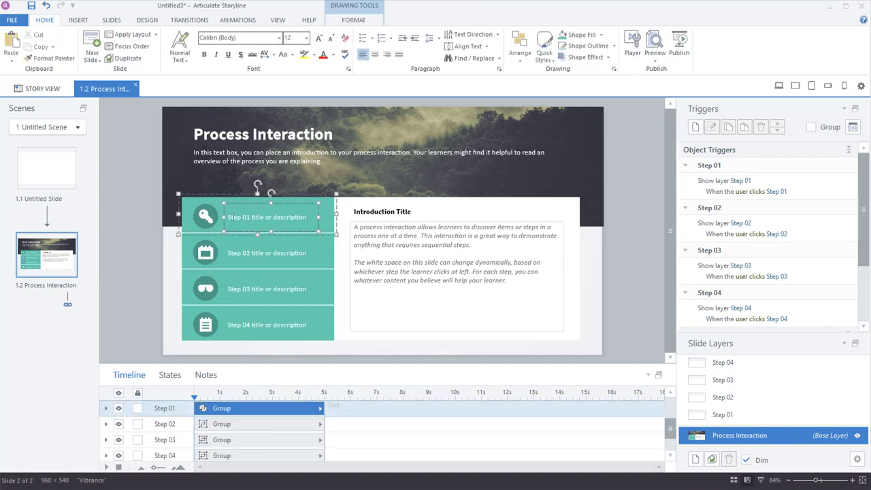
click(362, 235)
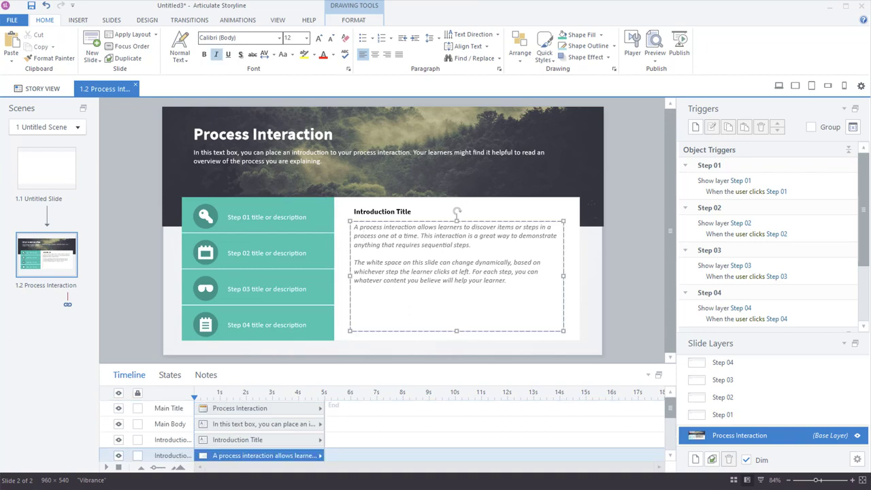
click(363, 212)
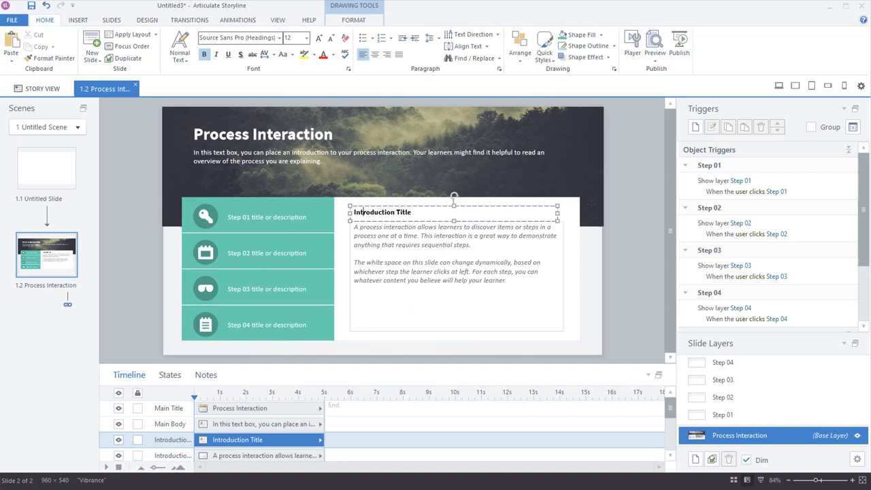
Step: Delete the forest picture from the Process Interaction slide's header and hide the Main Body text box
click(382, 226)
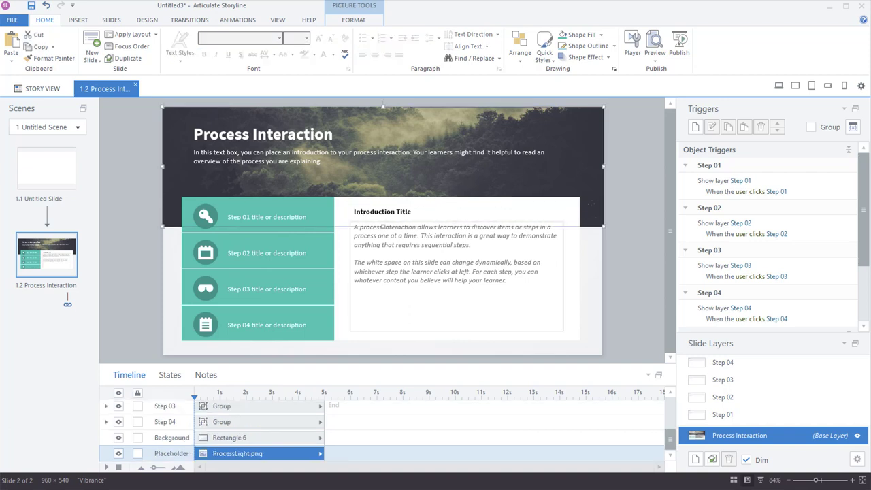
key(Delete)
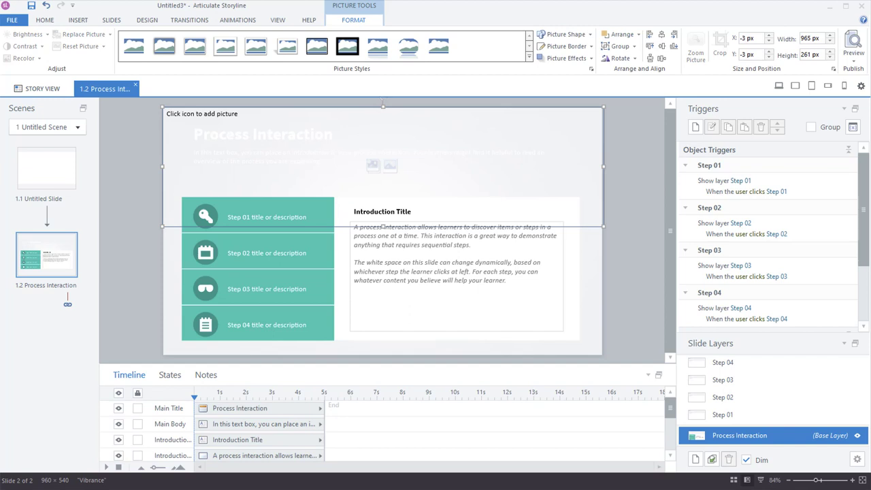
click(322, 161)
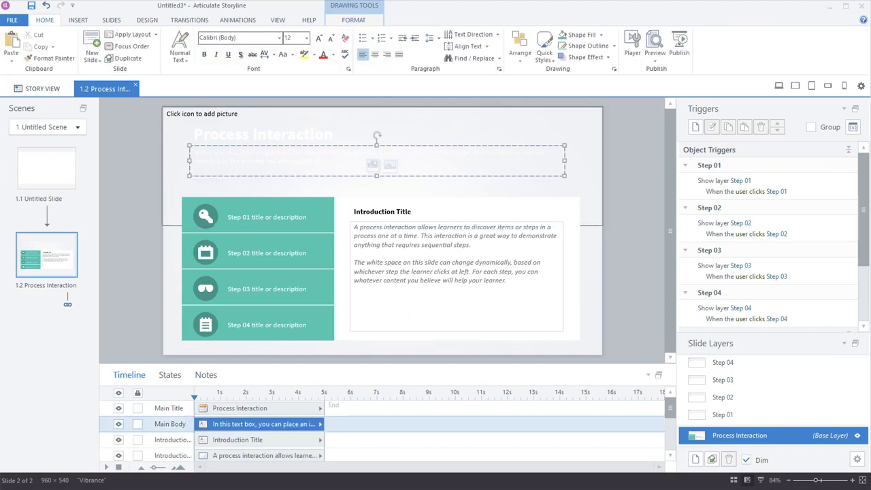
click(118, 424)
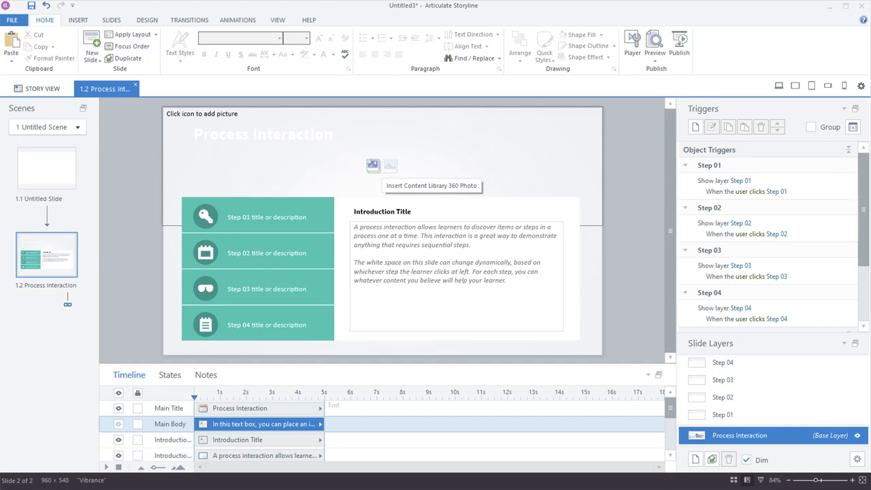
Step: Search the Content Library photos for "beach", insert the 4592 x 3056 palm tree photo in the header placeholder, and show Main Body again
click(373, 165)
text(beach)
key(Return)
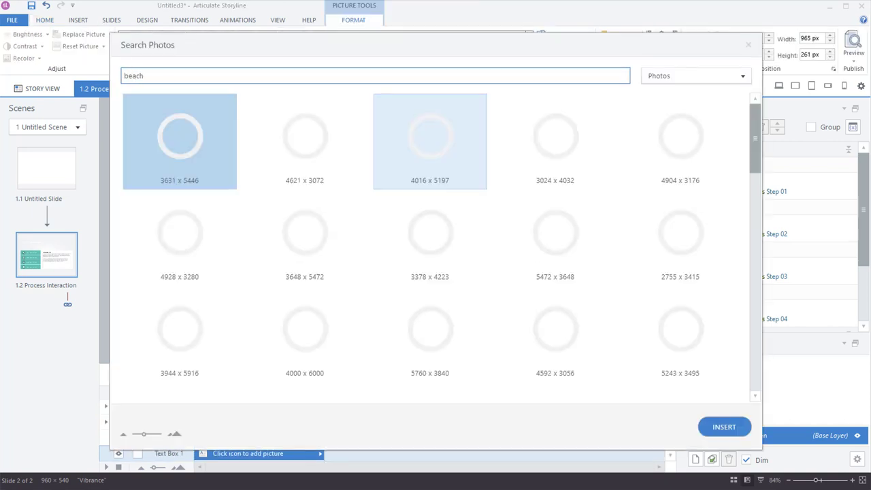
click(555, 328)
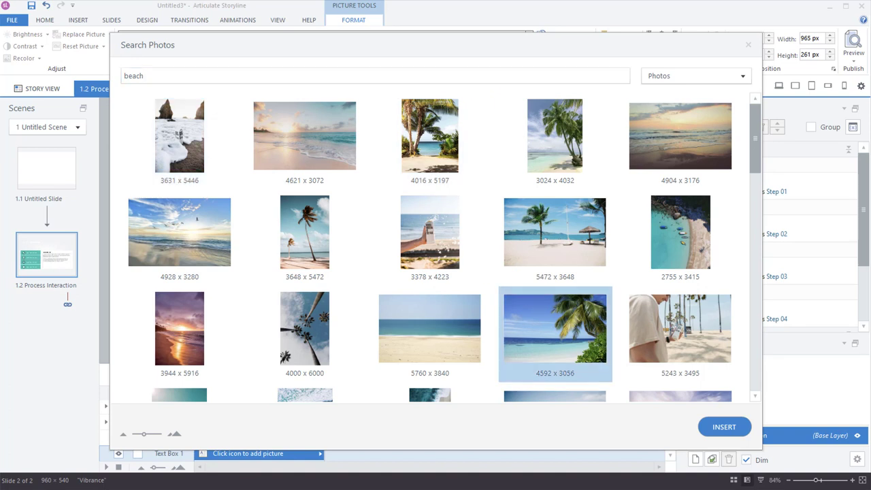
click(723, 427)
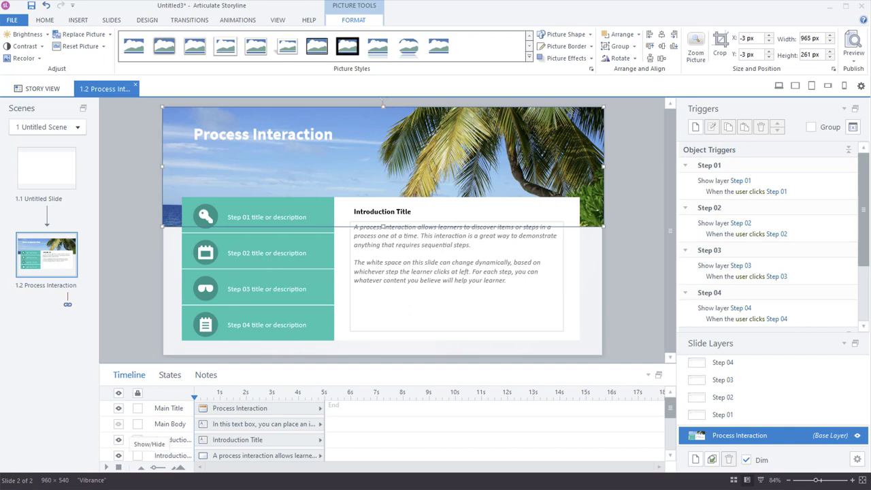
click(118, 424)
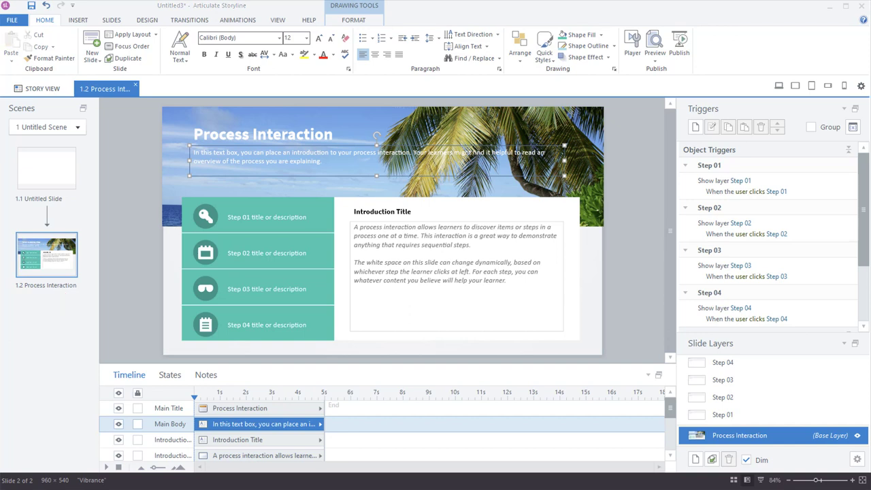
Step: Preview the Process Interaction slide, try the Step 01, Step 02 and Step 03 buttons, and close the preview
click(778, 86)
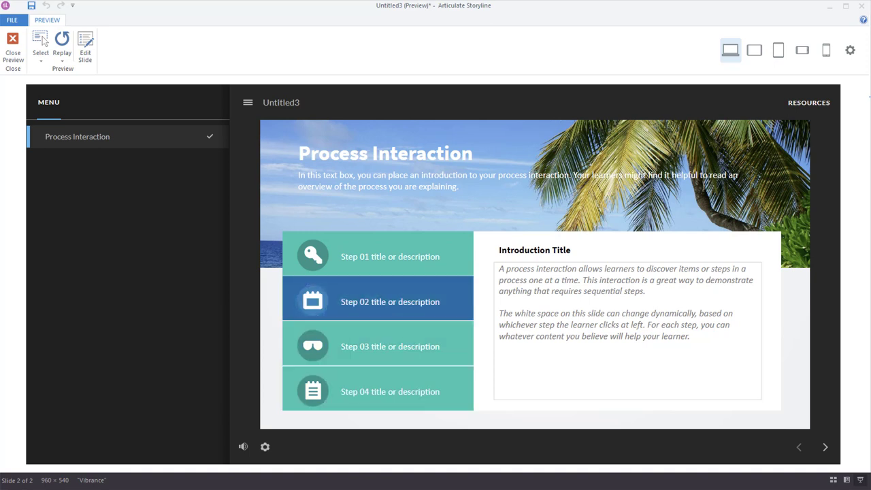
click(378, 254)
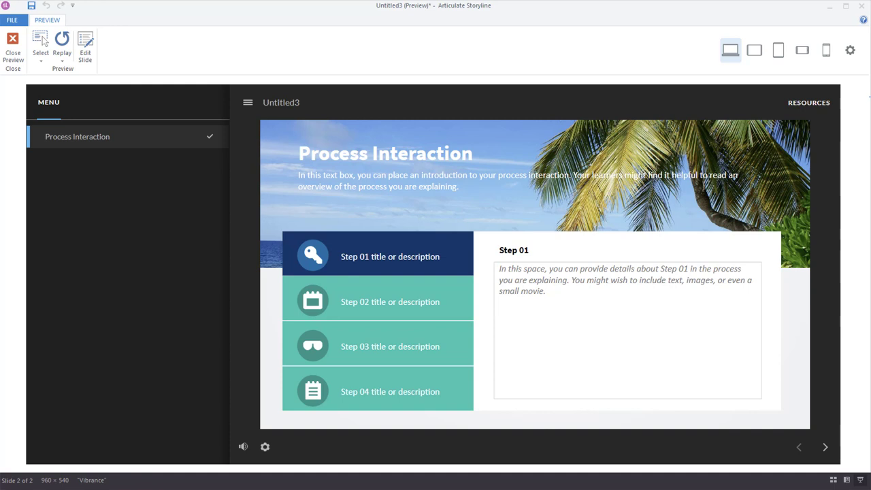
click(377, 298)
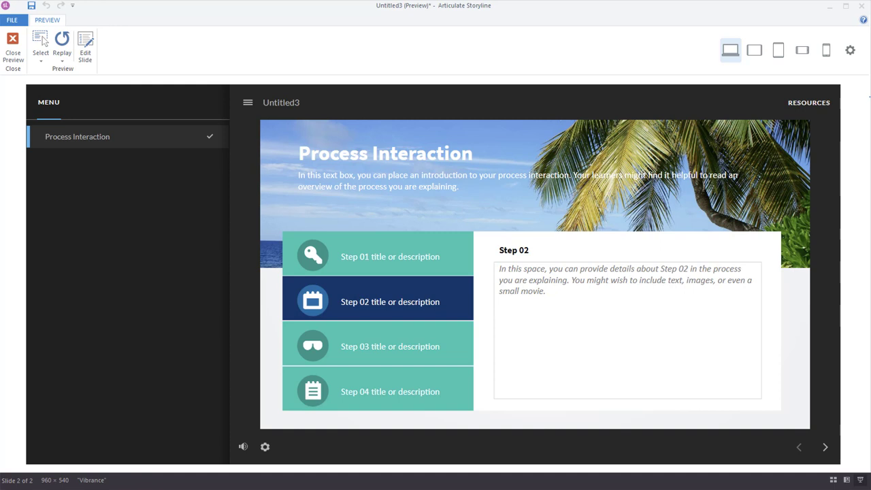
click(377, 343)
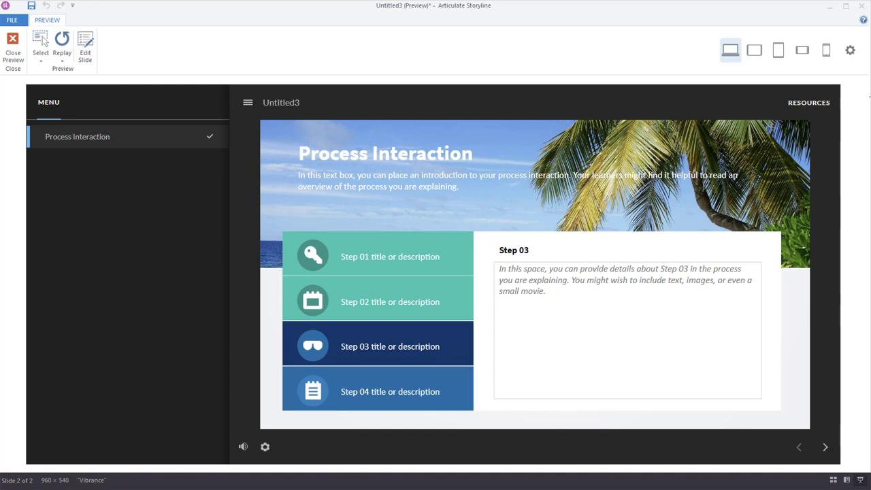
click(12, 45)
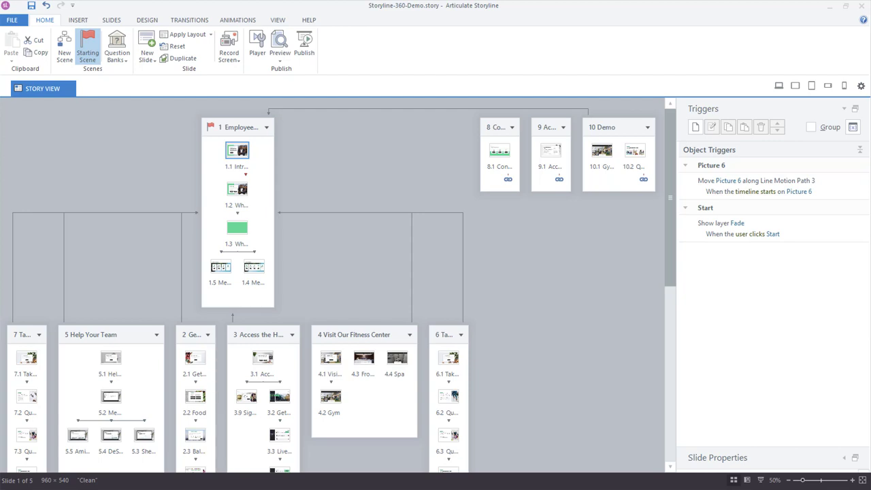
Step: Collapse scenes 5 and 2 in the demo project's Story View, toggle scene 1 closed and open, and view slides 1.2 and 3.1's triggers
click(236, 189)
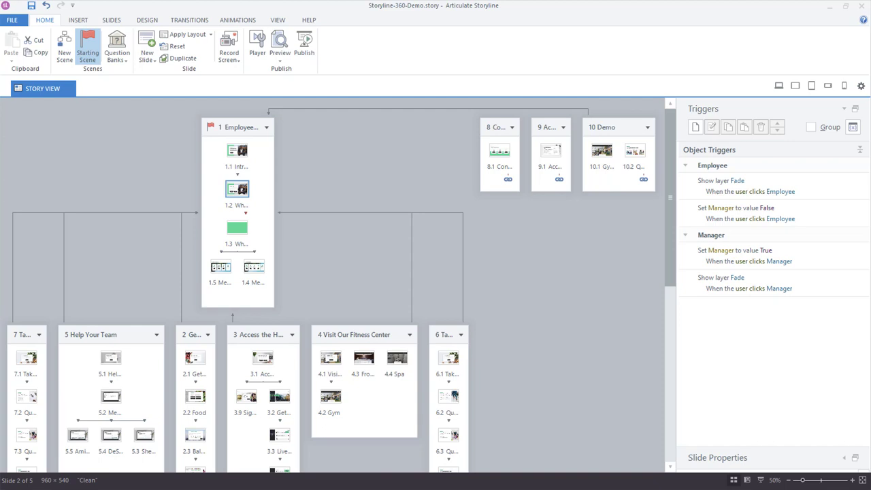
click(266, 127)
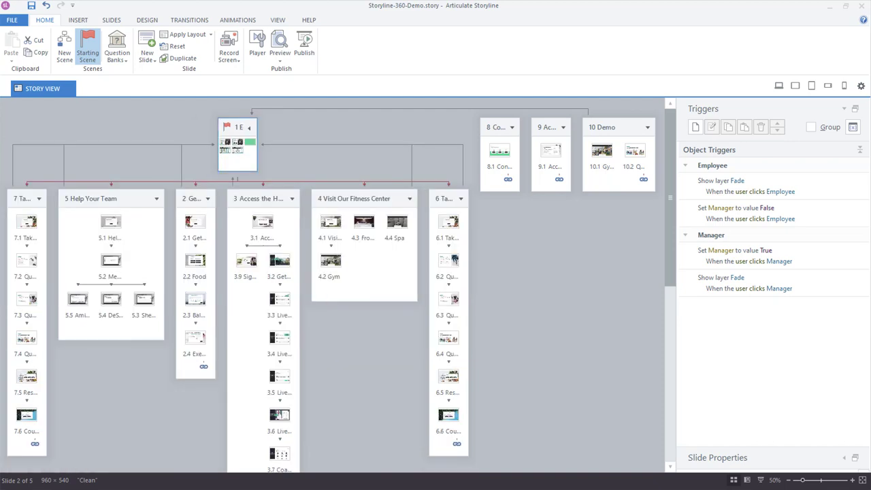
click(156, 199)
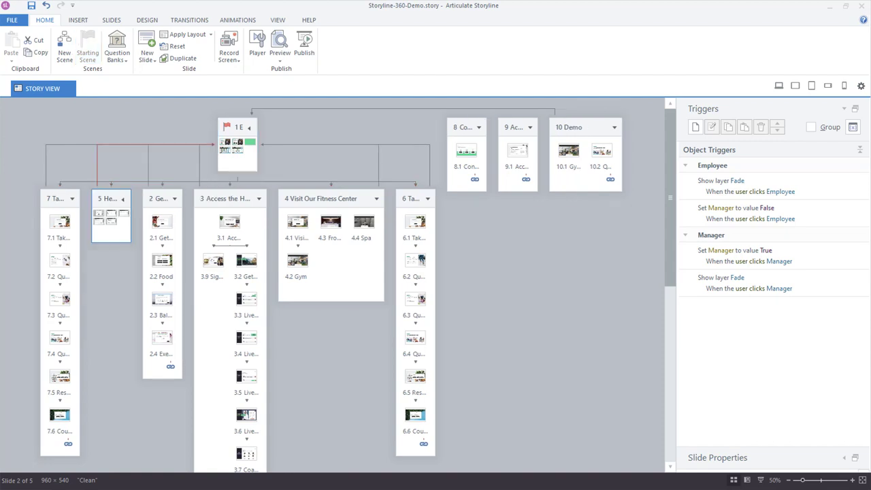
click(174, 198)
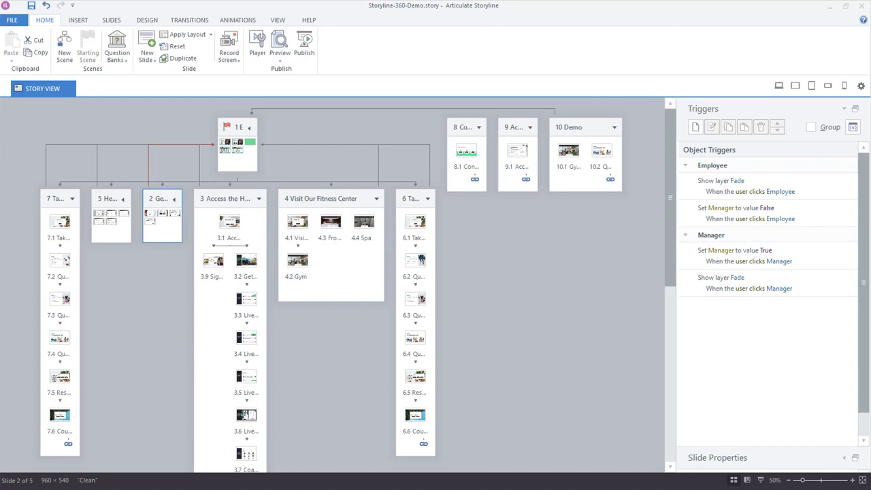
click(229, 222)
click(249, 128)
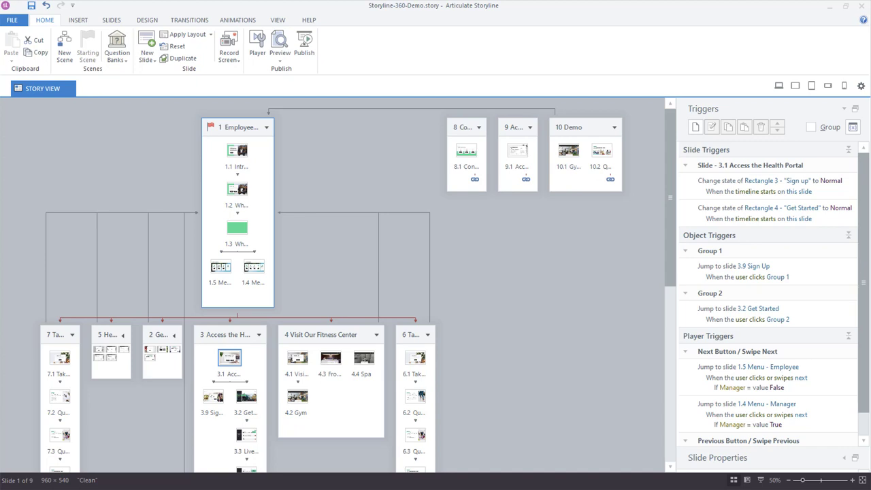
Step: Compare the branching lines and triggers of the 1.5 Menu - Employee and 1.4 Menu - Manager slides
scroll(332, 284, up, 3)
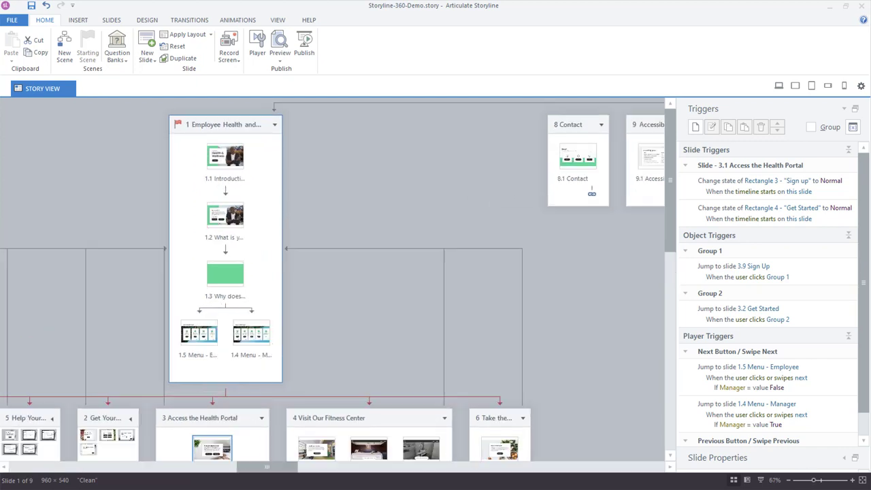
drag(267, 467, 179, 466)
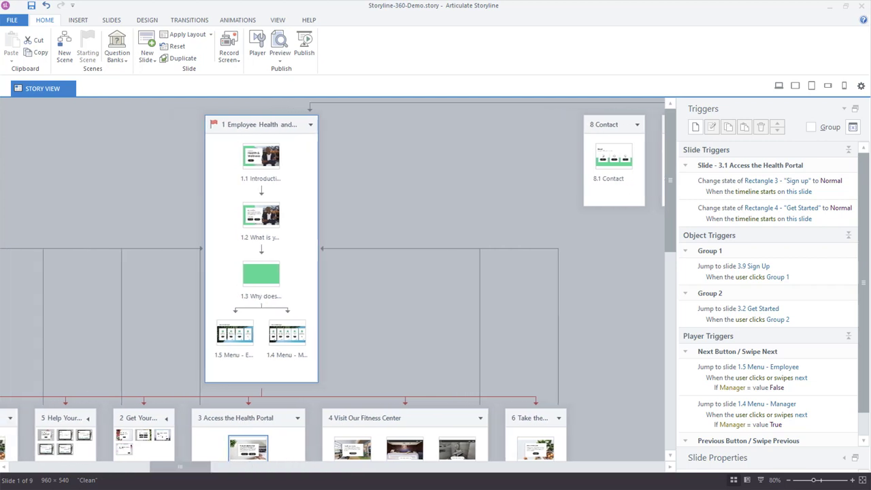
click(234, 332)
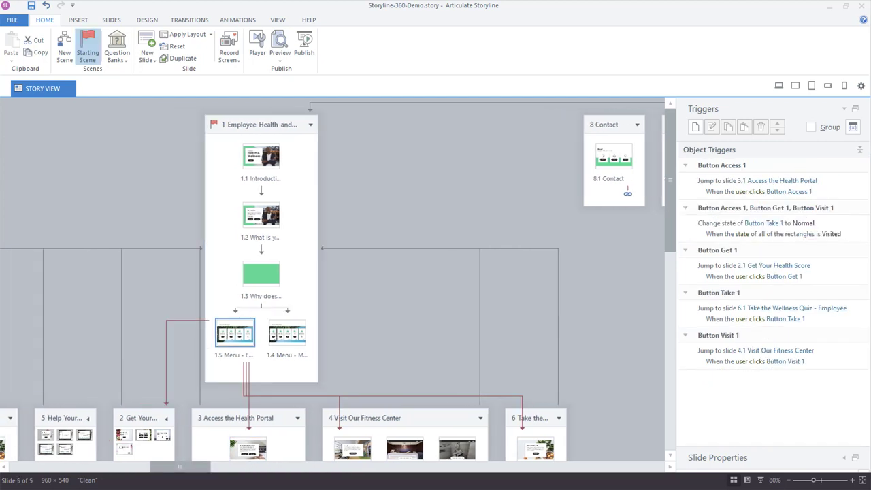
click(287, 333)
scroll(331, 279, down, 3)
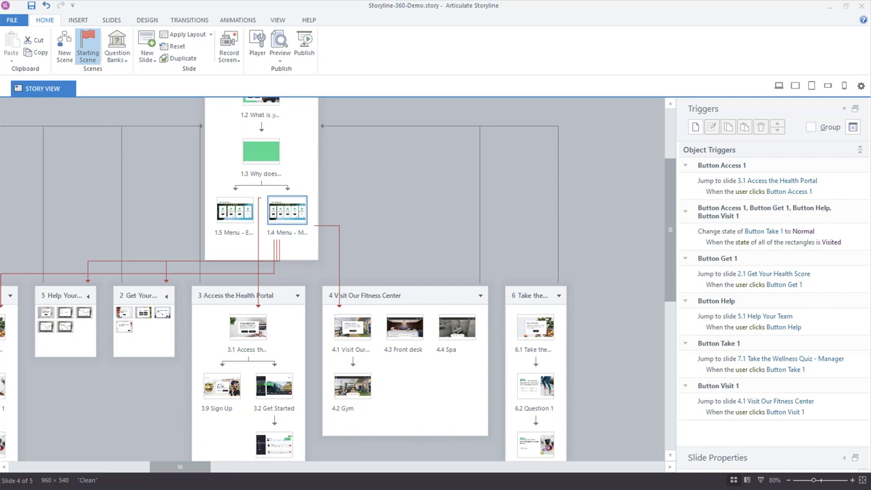
click(234, 210)
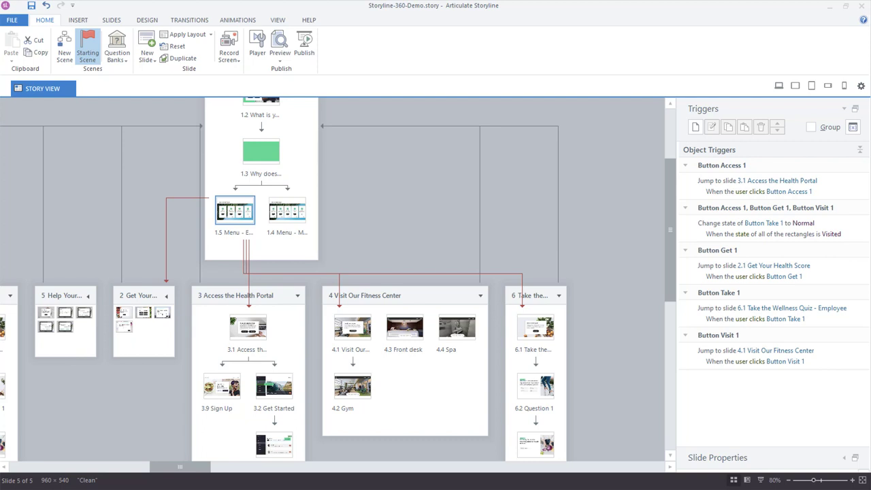
Step: Inspect the triggers behind slide 1.5's connectors to Get Your Health Score and Visit Our Fitness Center, leaving both unedited
double_click(166, 238)
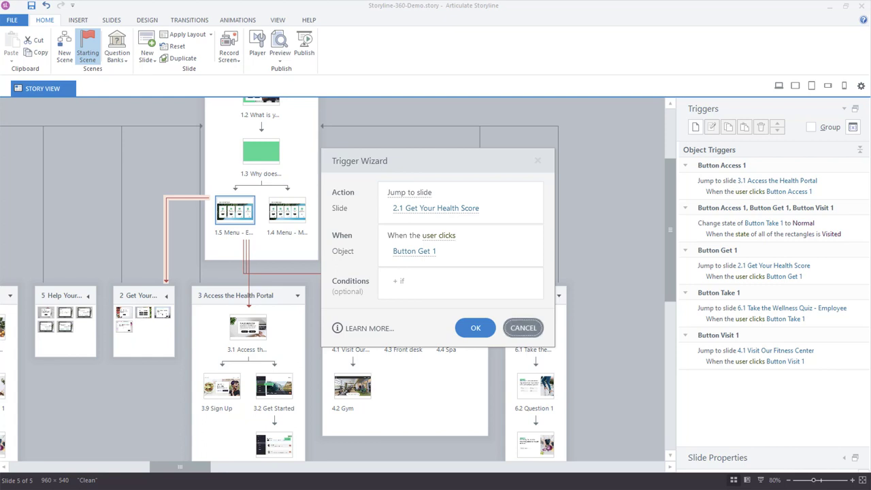
click(523, 327)
click(541, 349)
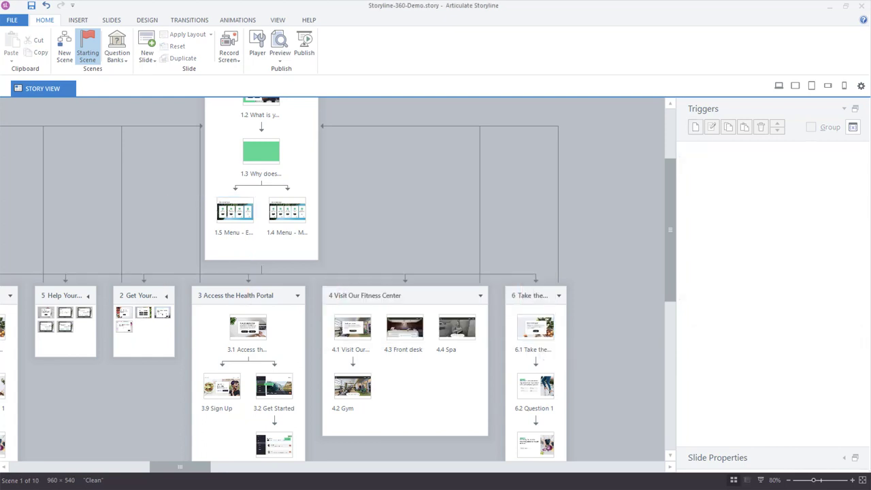
click(235, 211)
key(Escape)
click(235, 210)
double_click(339, 291)
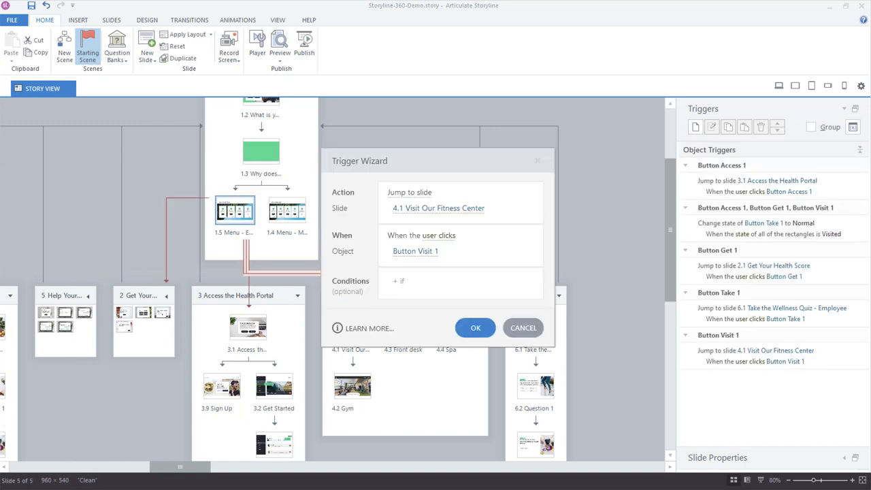
click(523, 328)
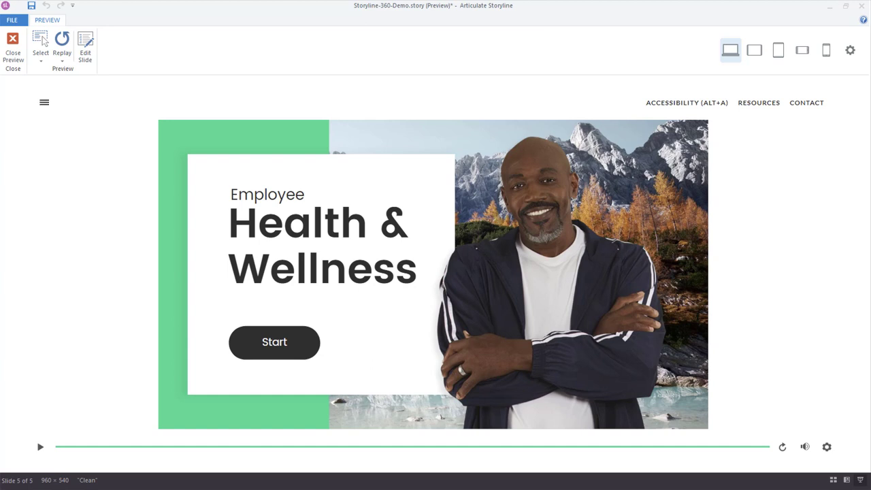
Step: Show and hide the previewed course's menu, and view the course in tablet and phone layouts, each in landscape and portrait
click(45, 102)
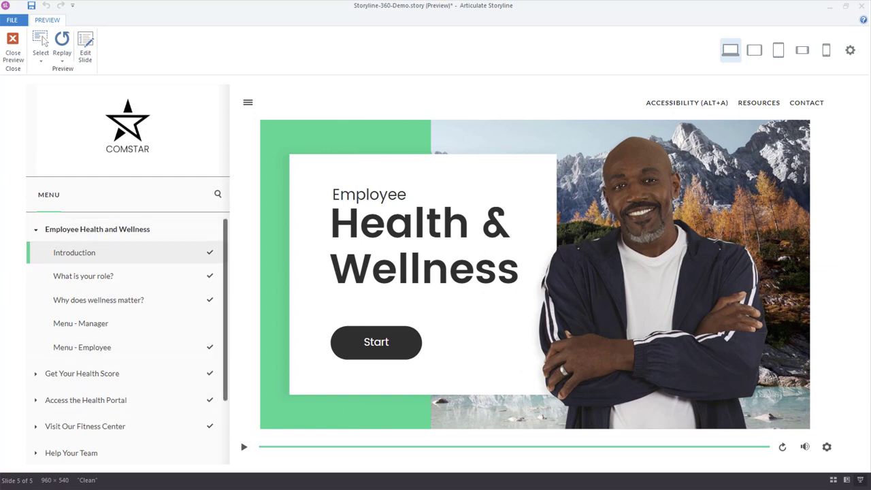
click(247, 102)
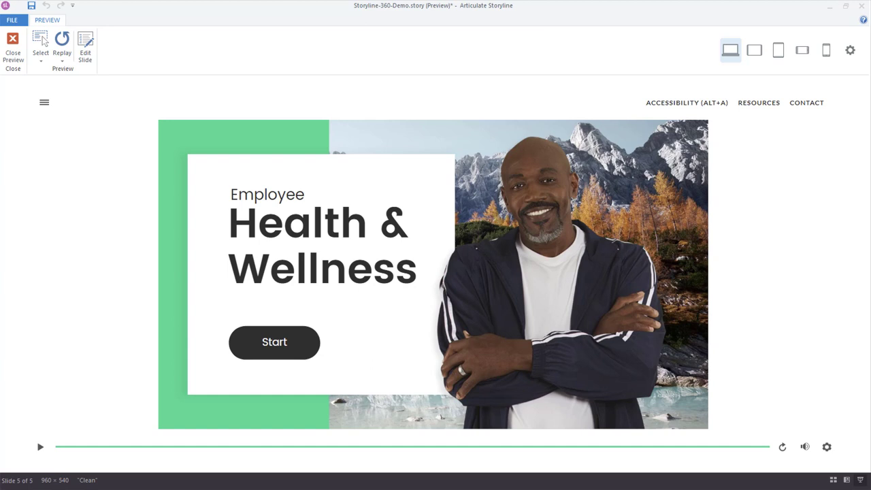
click(753, 50)
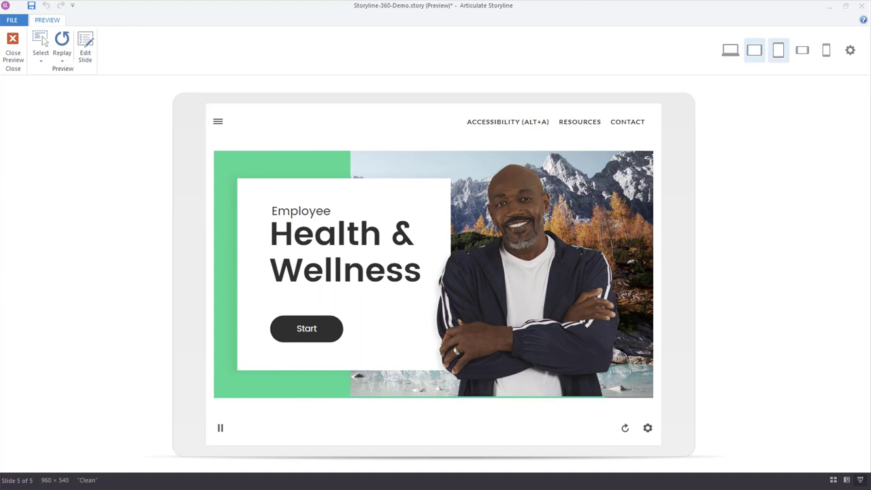
click(777, 50)
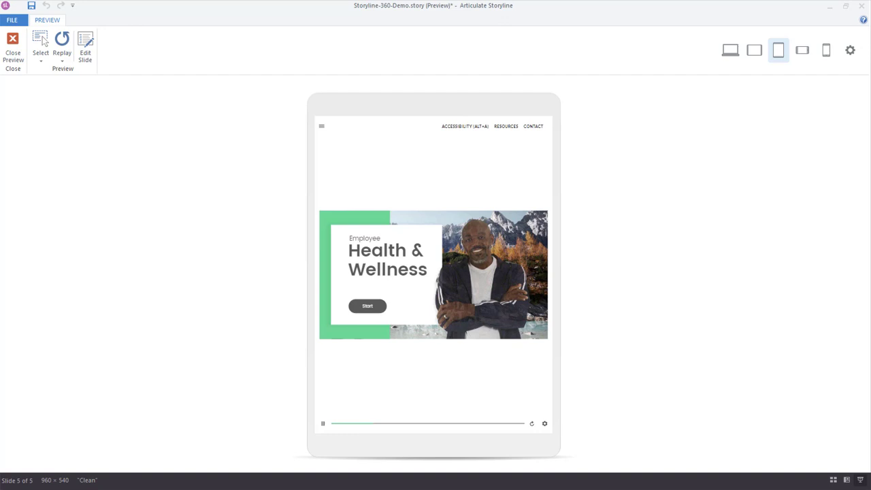
click(802, 50)
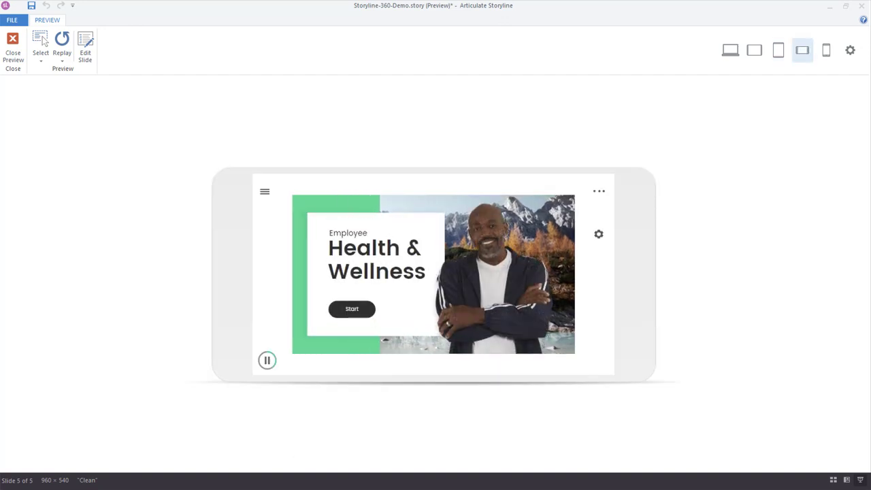
click(826, 49)
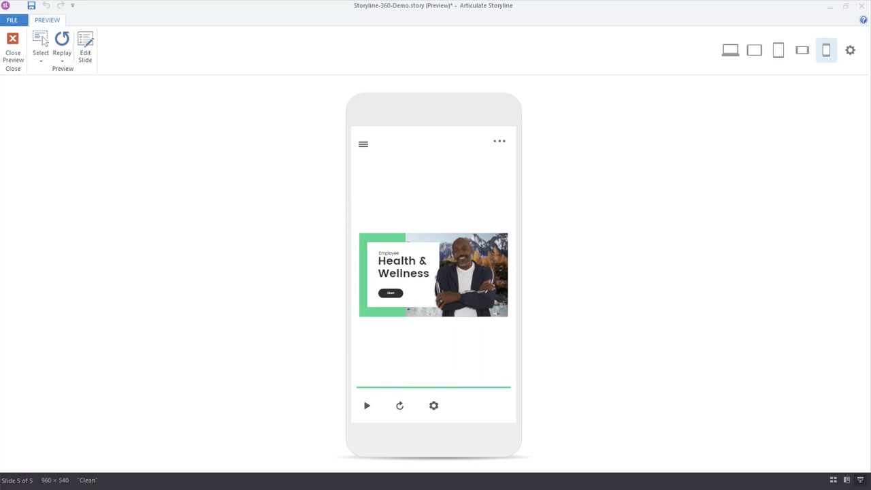
Step: Restrict tablet and phone playback to Landscape Only in the Responsive Playback properties, and check the phone's portrait preview
click(802, 50)
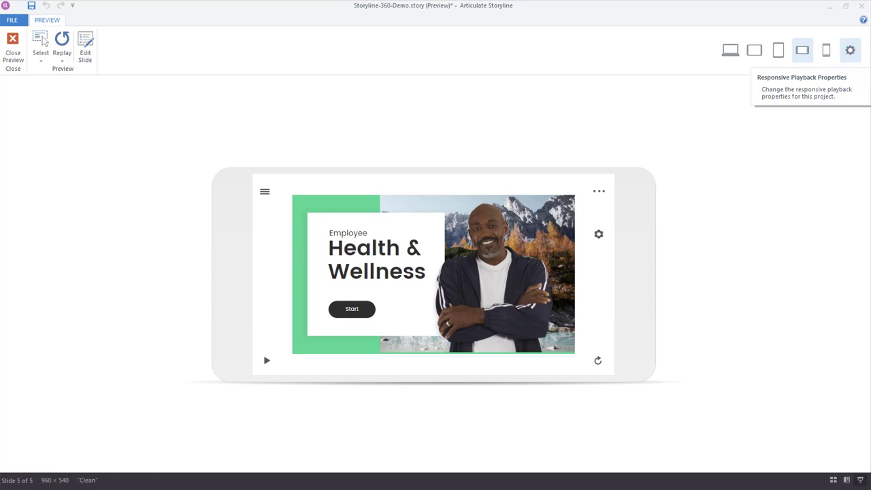
click(849, 50)
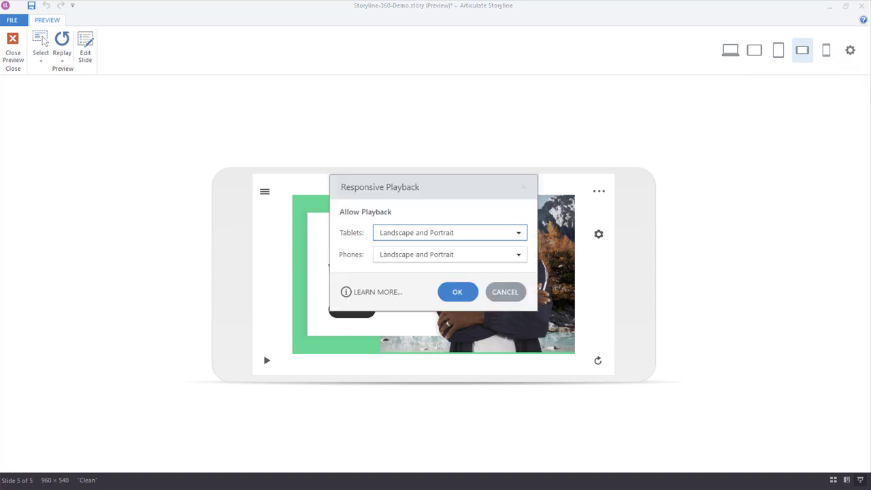
drag(434, 189, 482, 76)
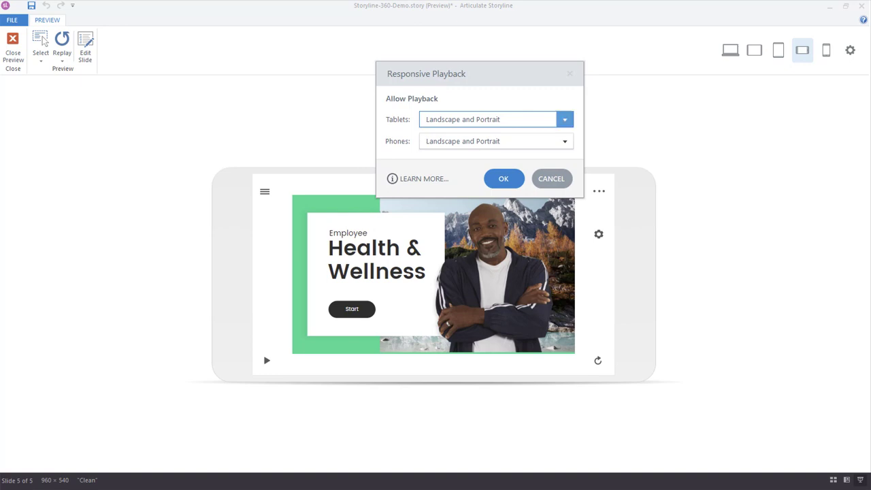
click(564, 119)
click(457, 145)
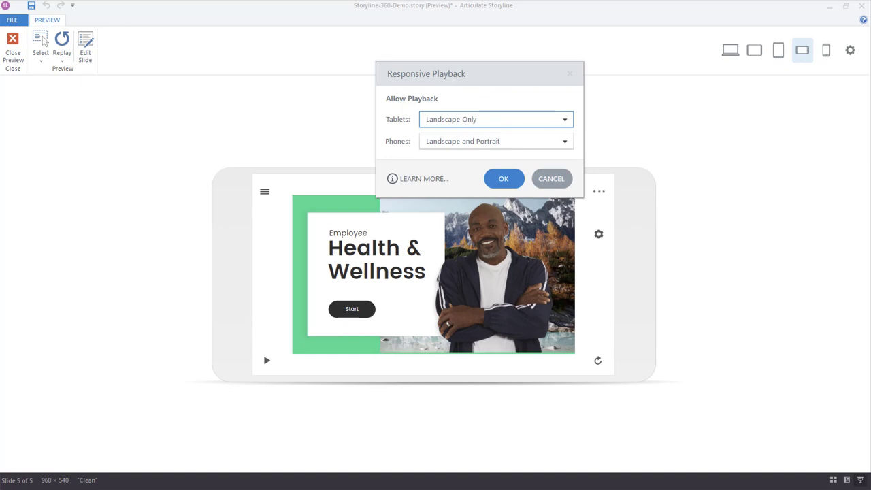
click(563, 141)
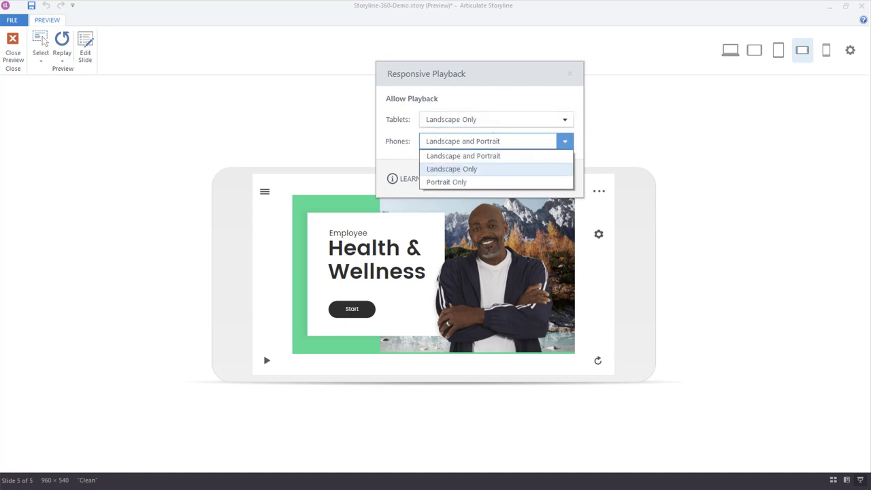
click(452, 169)
click(503, 178)
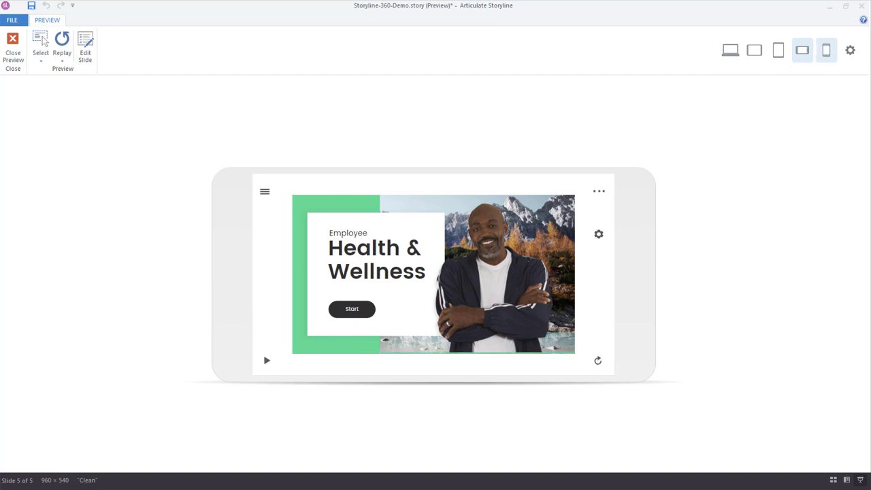
click(825, 50)
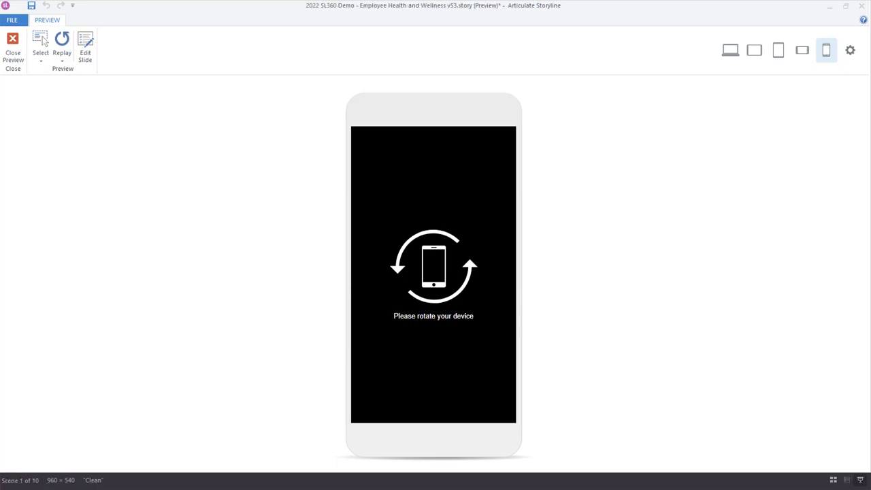
Step: Return to the desktop preview, choose a role, and view the Improved health, Increase in happiness and More connected benefits before continuing
click(730, 50)
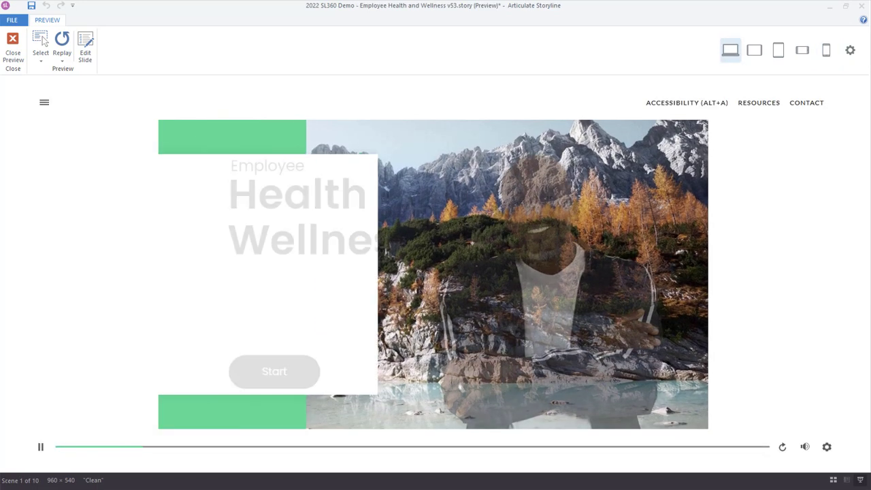
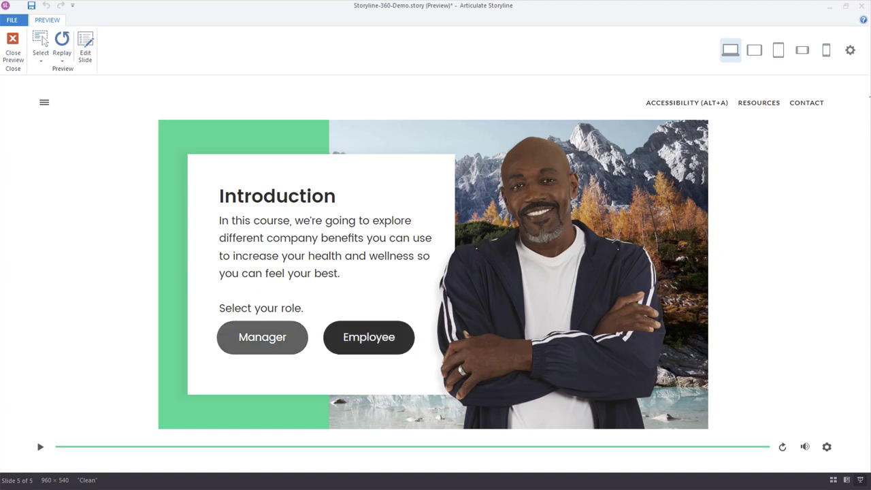
click(262, 337)
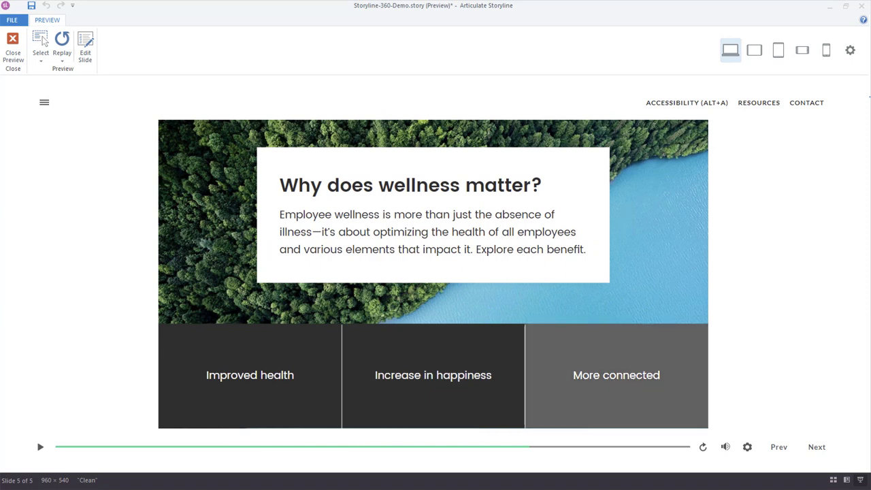
click(250, 375)
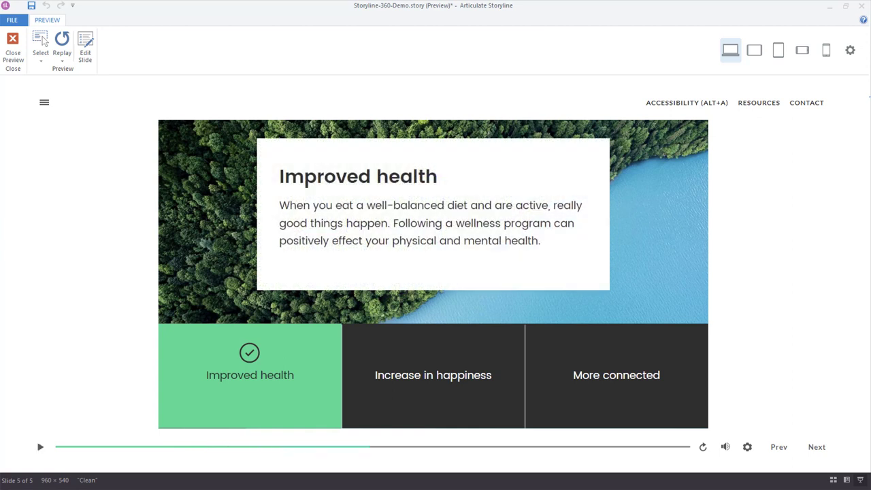
click(433, 374)
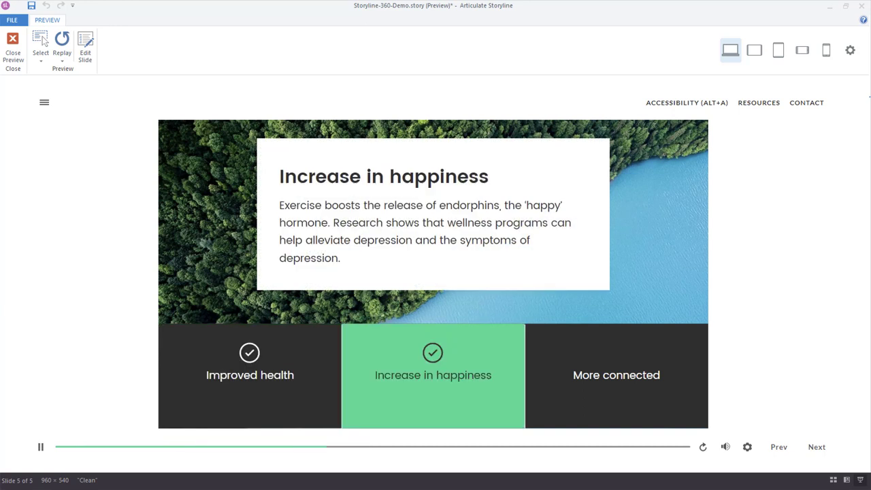
click(615, 374)
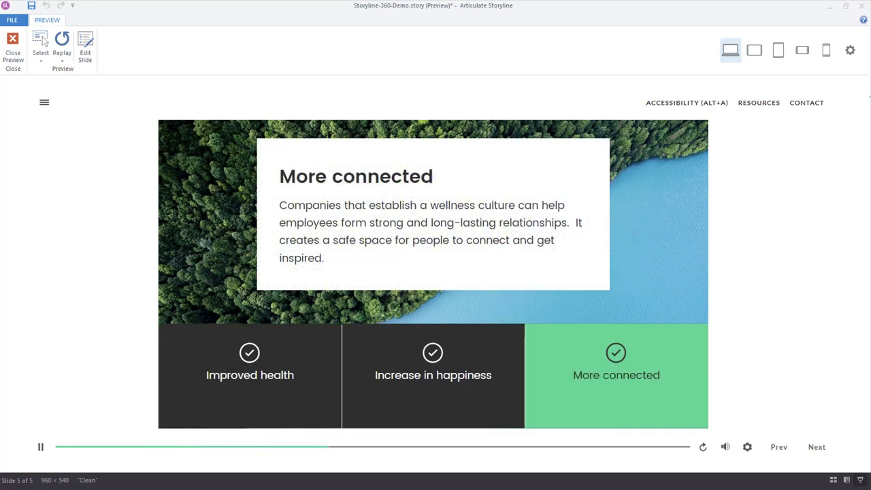
click(815, 446)
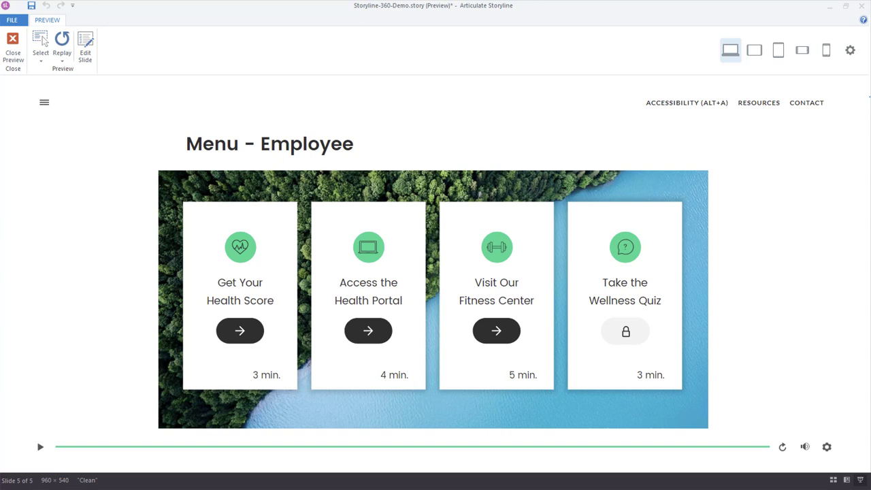
Step: Start Get Your Health Score from the employee menu, answer the healthy eating question with Most of the week, and continue
click(239, 331)
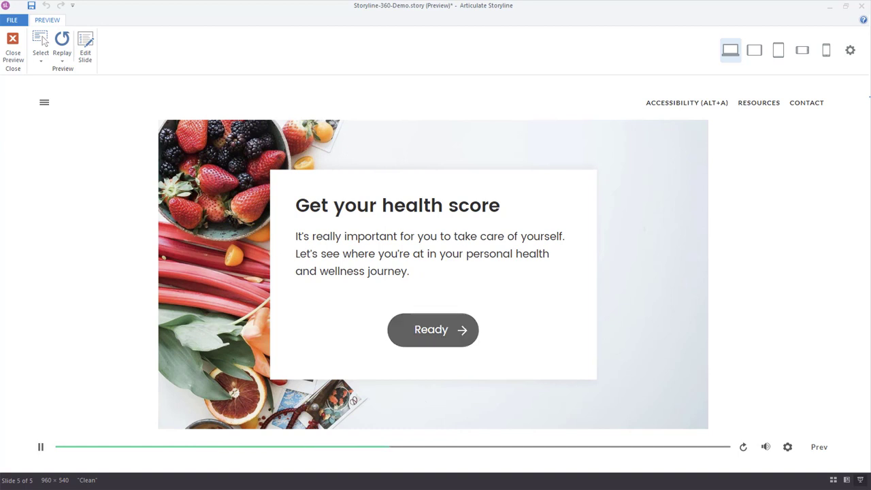
click(433, 330)
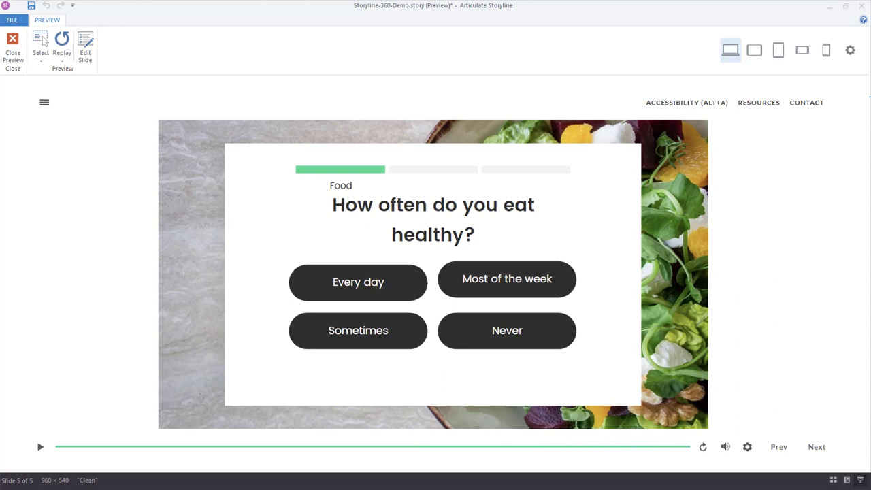
click(506, 279)
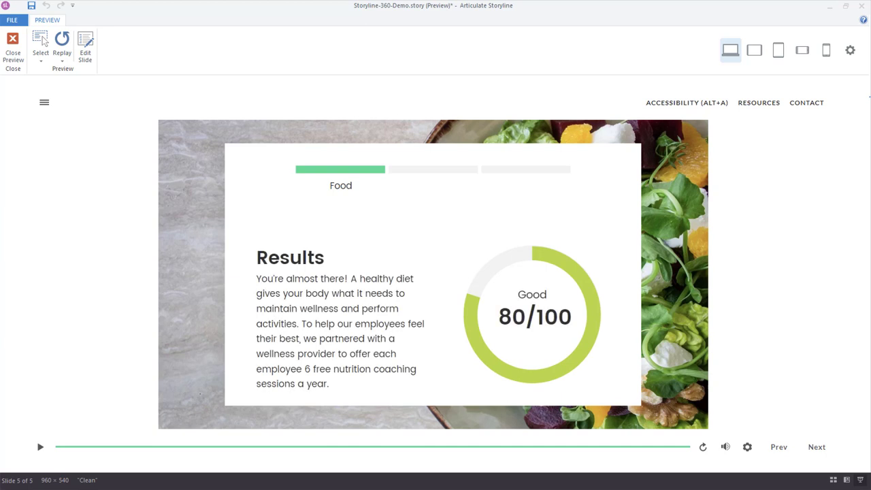
click(815, 446)
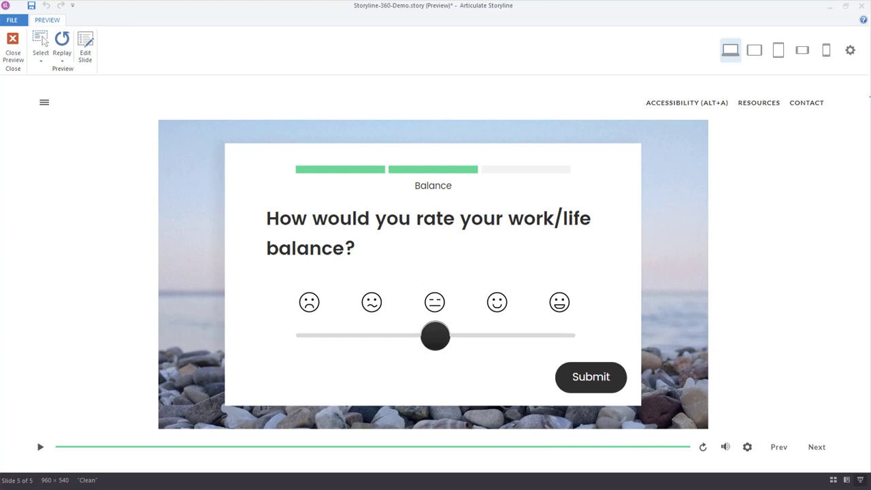
Step: Try the work/life balance slider across its ratings, set it to Not good, and submit the answer
key(Left)
key(Left)
key(Right)
key(Right)
key(Right)
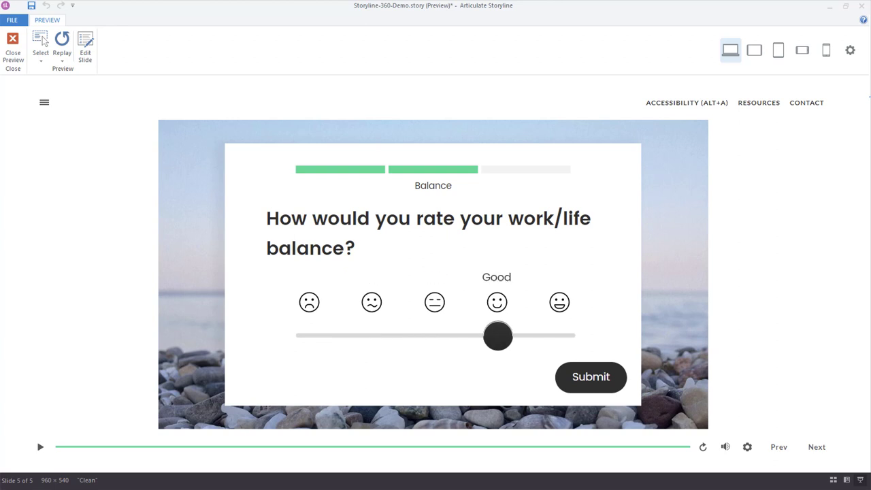
key(Right)
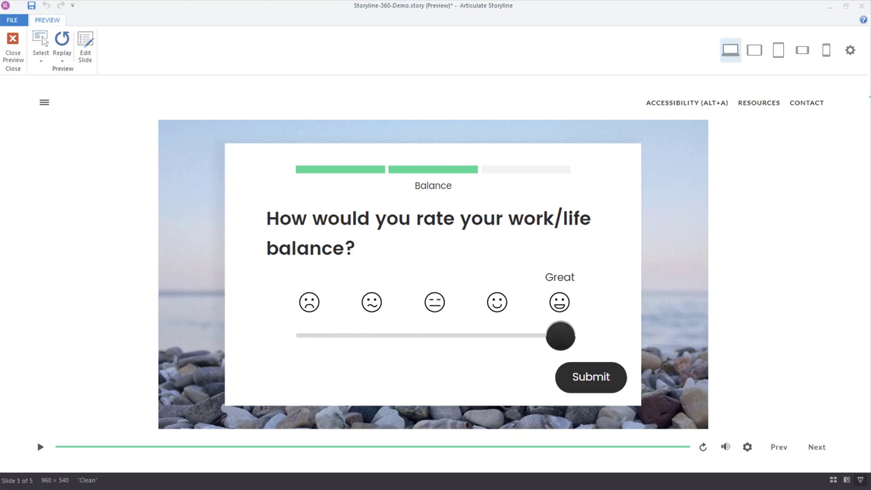
key(Left)
key(Left)
key(Left)
key(Right)
key(Right)
key(Right)
key(Left)
key(Left)
key(Left)
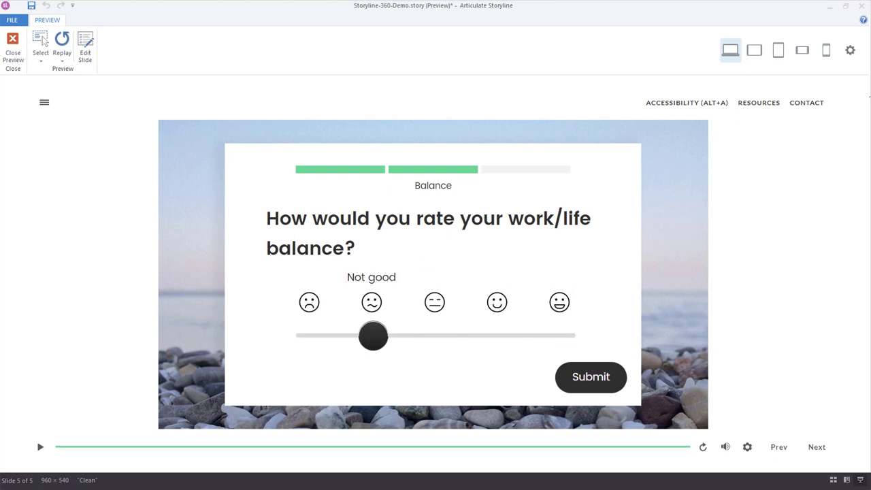
key(Tab)
key(Return)
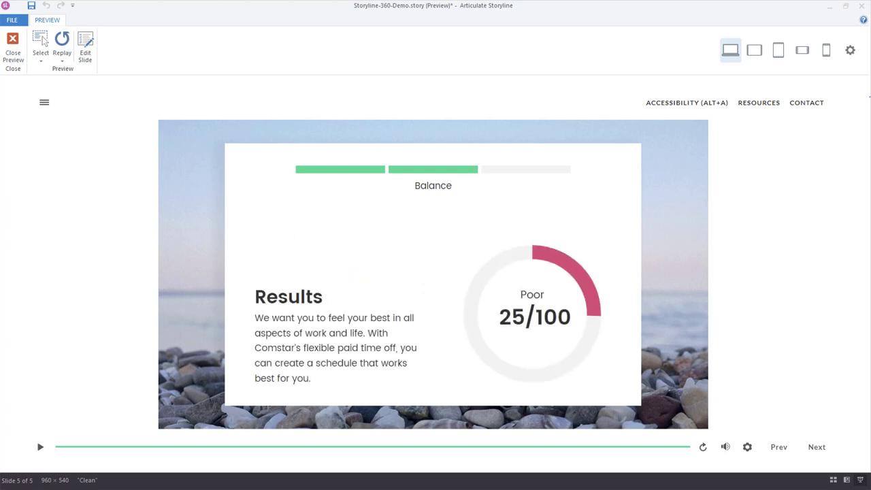
Step: Continue to the exercise question, submit 3 days, and return to the employee menu
key(Tab)
key(Return)
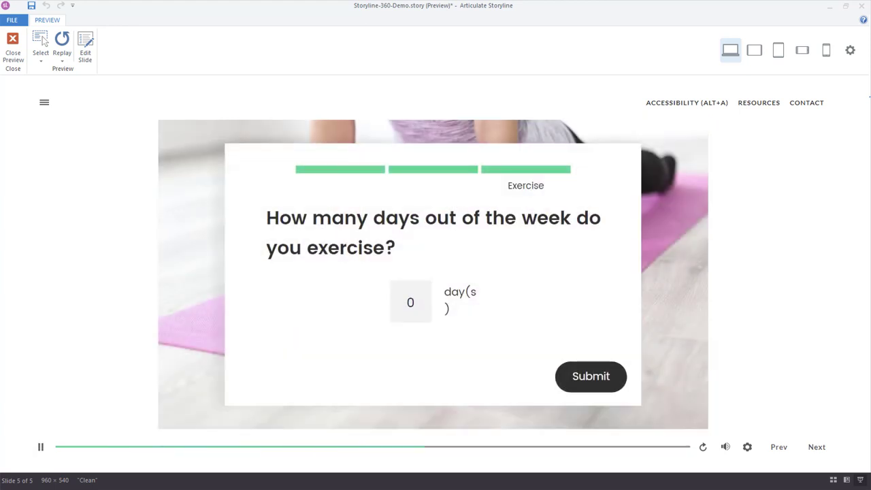
text(3)
key(Return)
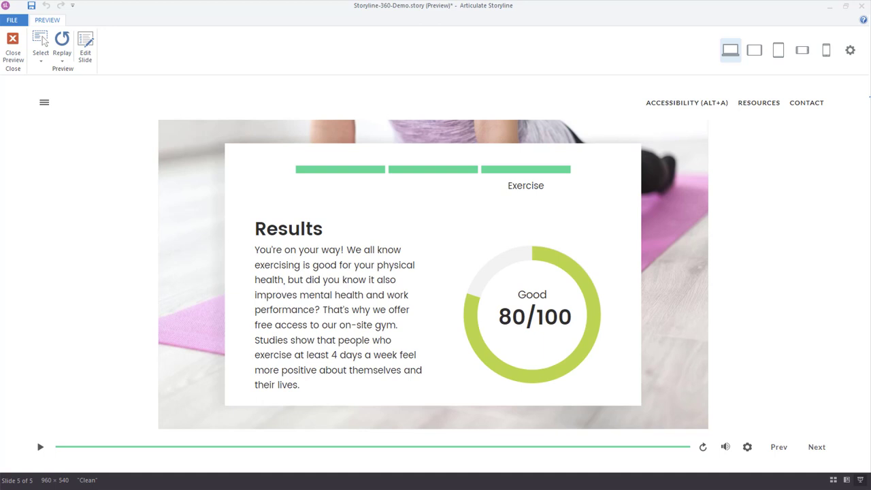
click(816, 446)
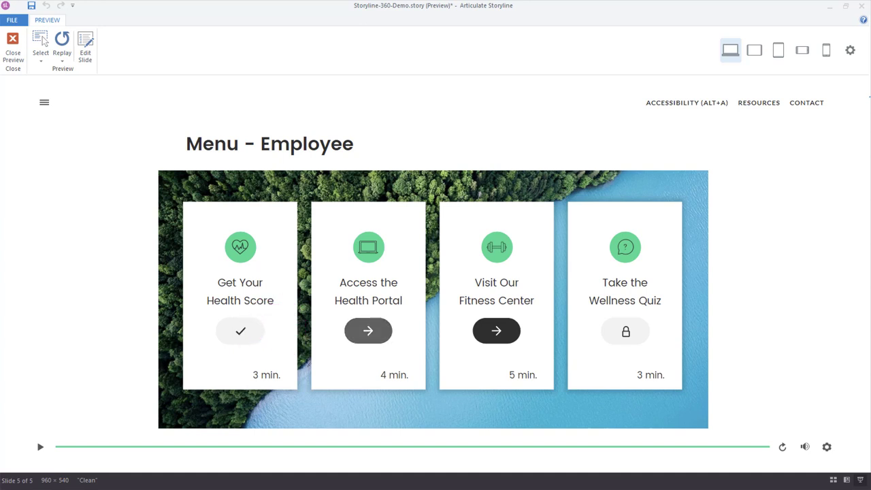
Step: Start the health portal's Get Started simulation, search Live Classes for "Stress", and join the Top Tips to De-Stress class
click(368, 330)
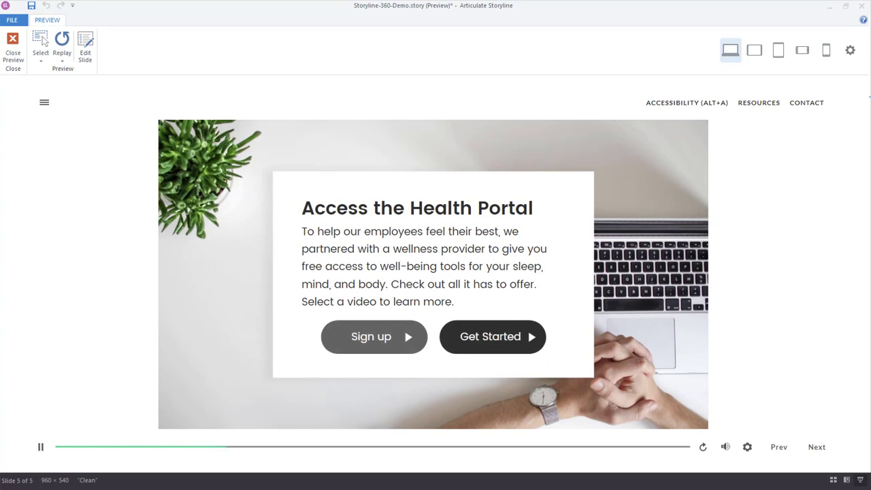
click(492, 336)
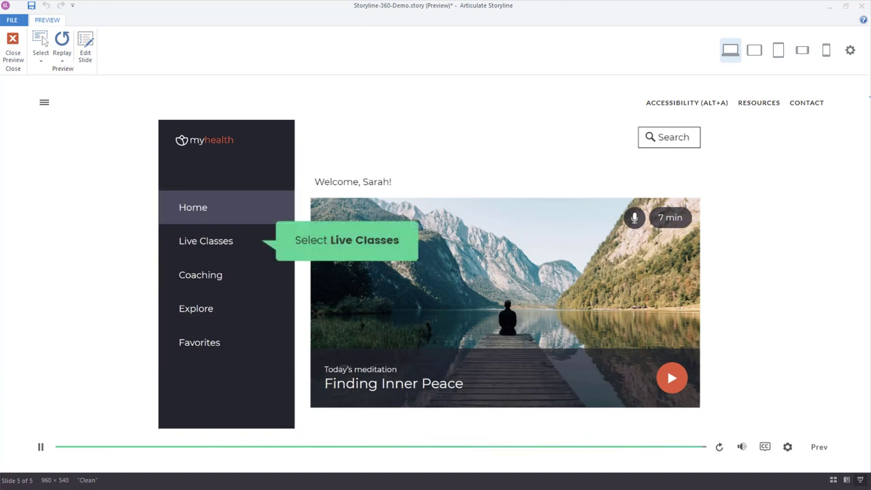
click(206, 241)
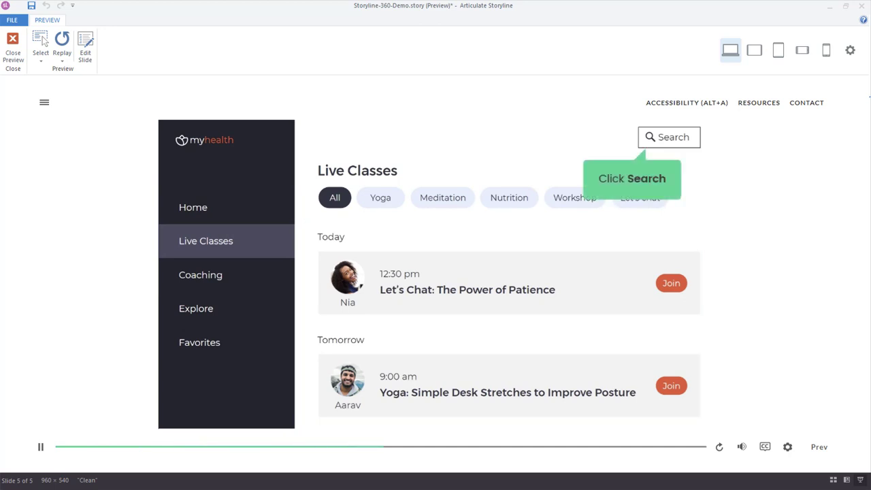
click(668, 136)
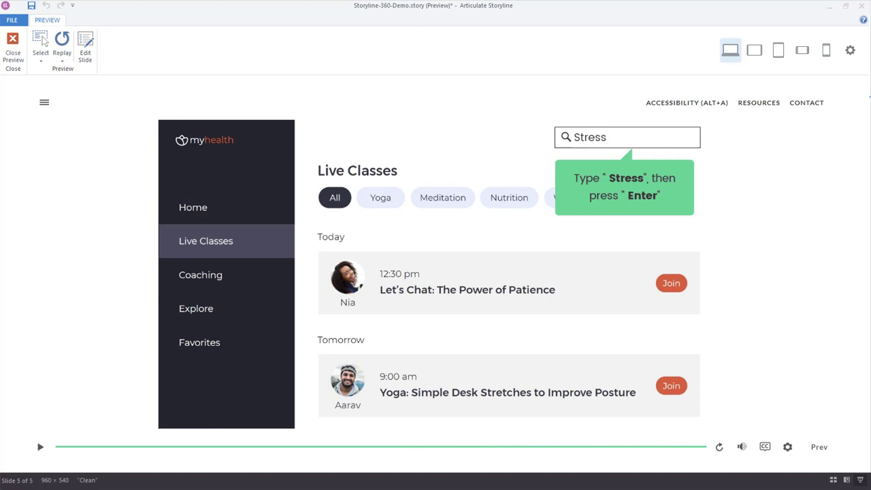
key(Return)
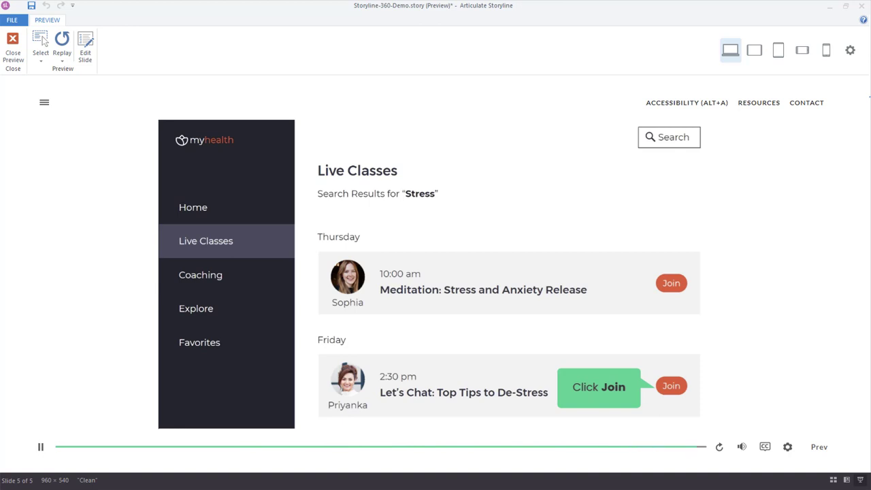
click(670, 386)
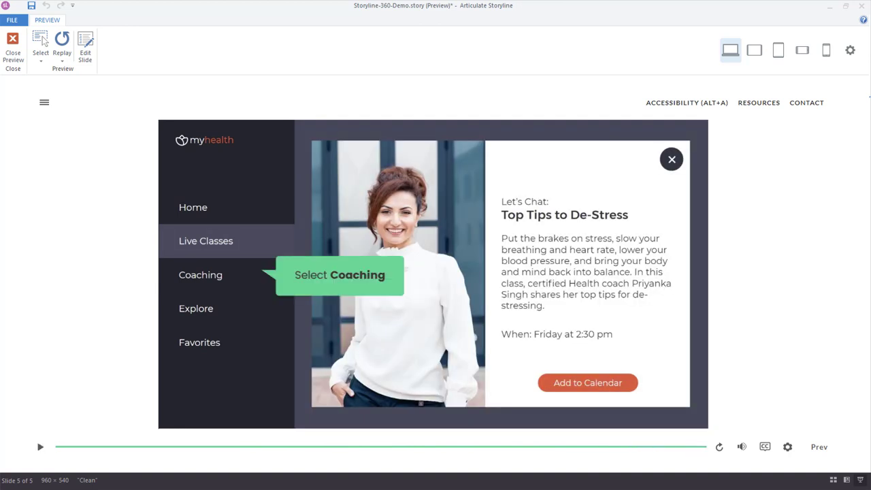
Step: Complete the portal simulation by opening Coaching and selecting the prompted coach, and return to the employee menu
click(200, 275)
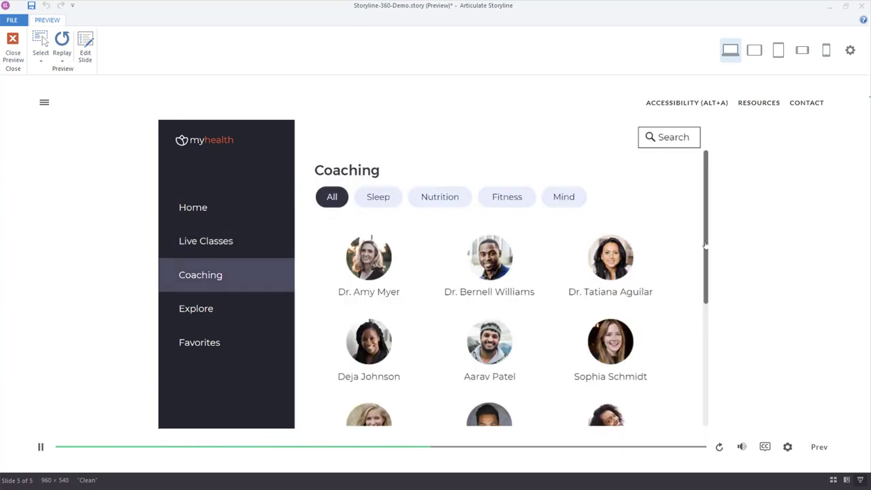
scroll(700, 317, down, 3)
scroll(699, 347, down, 1)
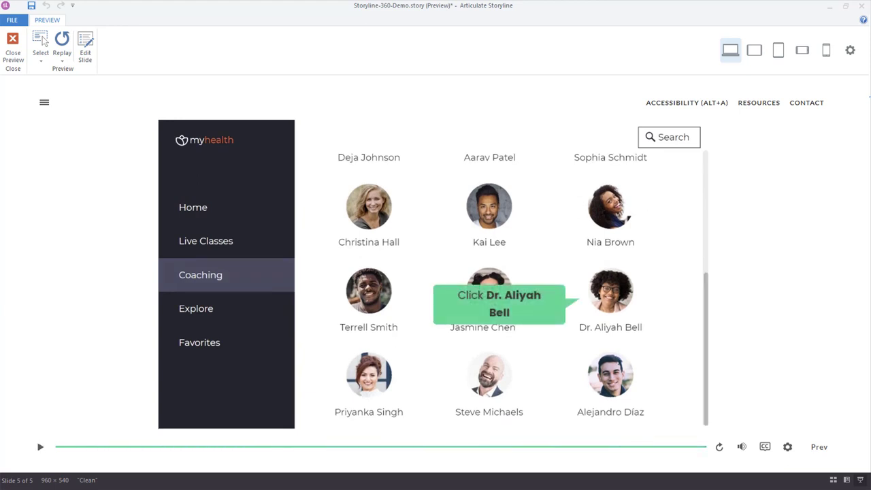
click(491, 306)
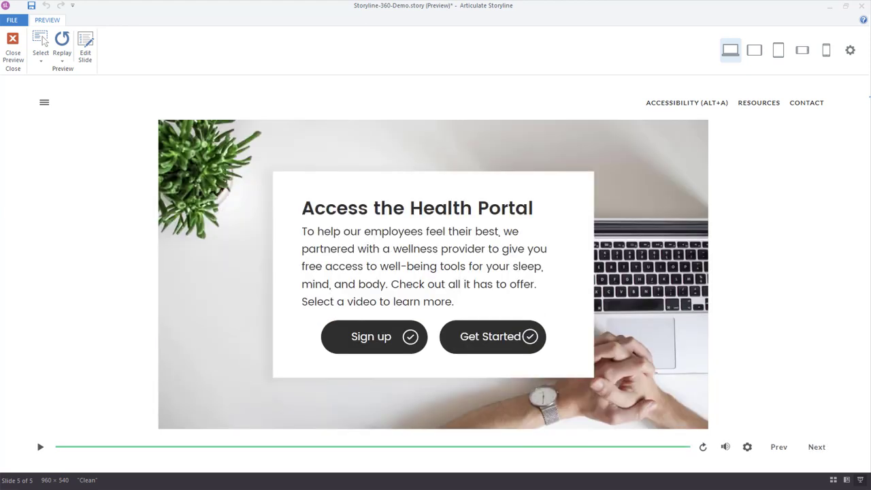
click(816, 446)
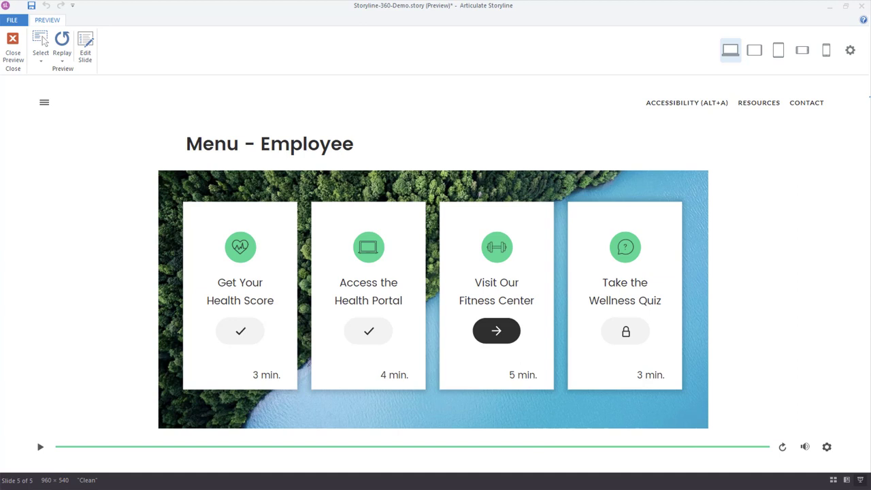
Step: Start the Fitness Center tour, view the Classes video from its marker, and close the video
click(496, 330)
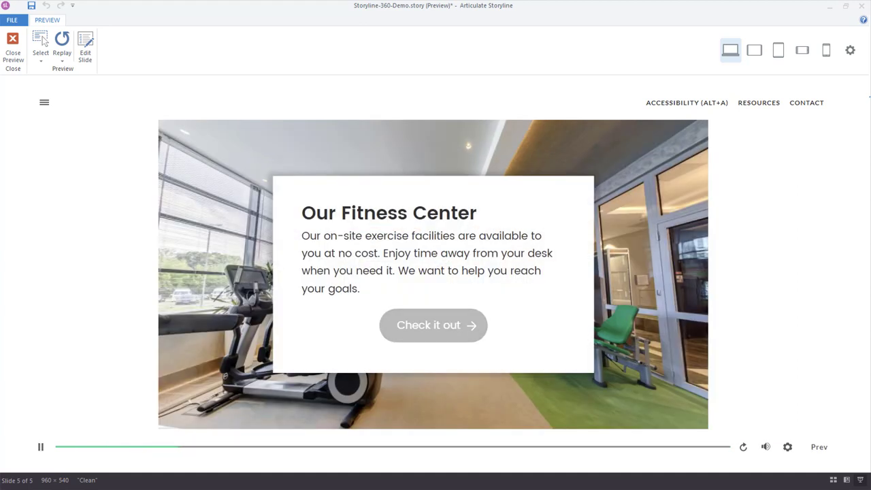
click(432, 325)
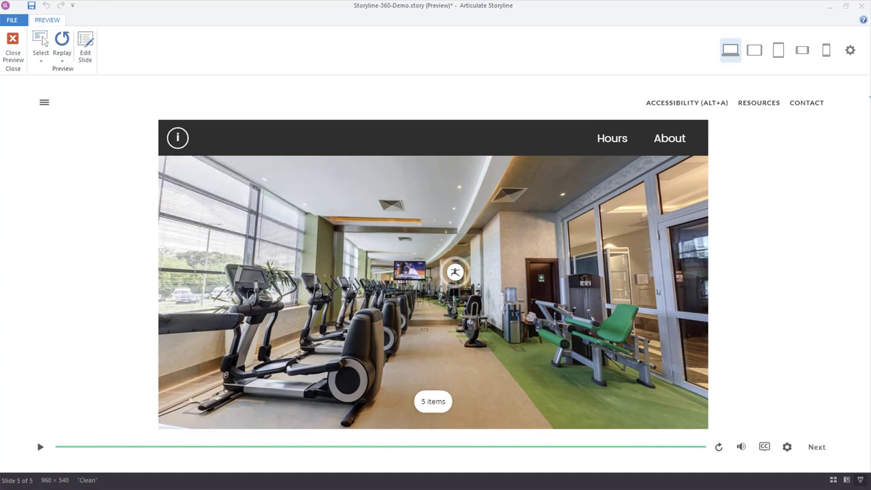
click(455, 272)
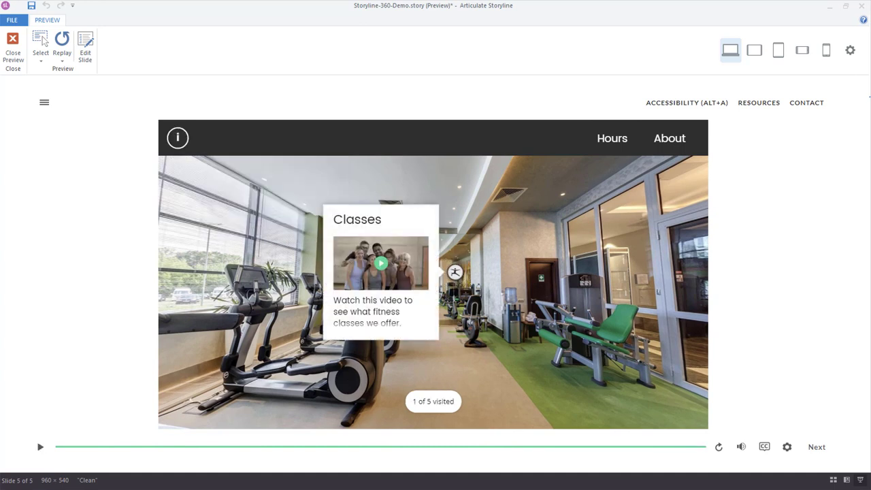
click(381, 262)
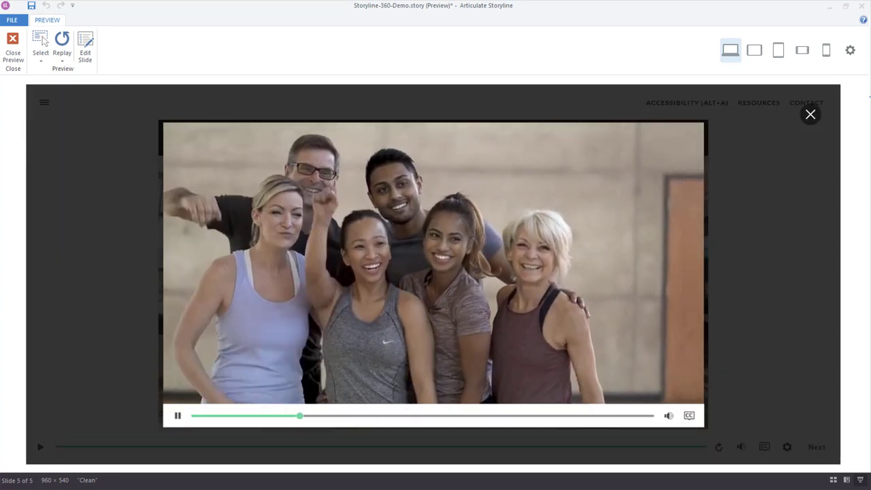
key(Escape)
key(Tab)
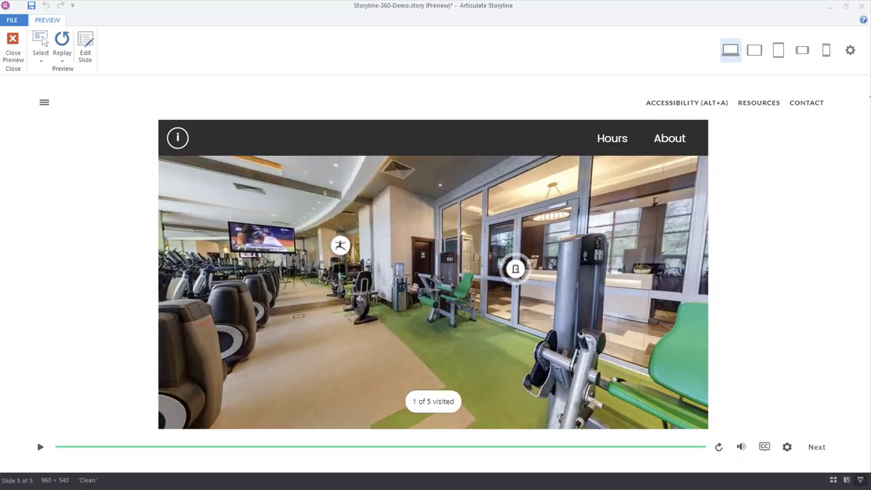
Step: Explore the 360° fitness center through the shower marker and doorway, and return to the employee menu
drag(447, 260, 205, 255)
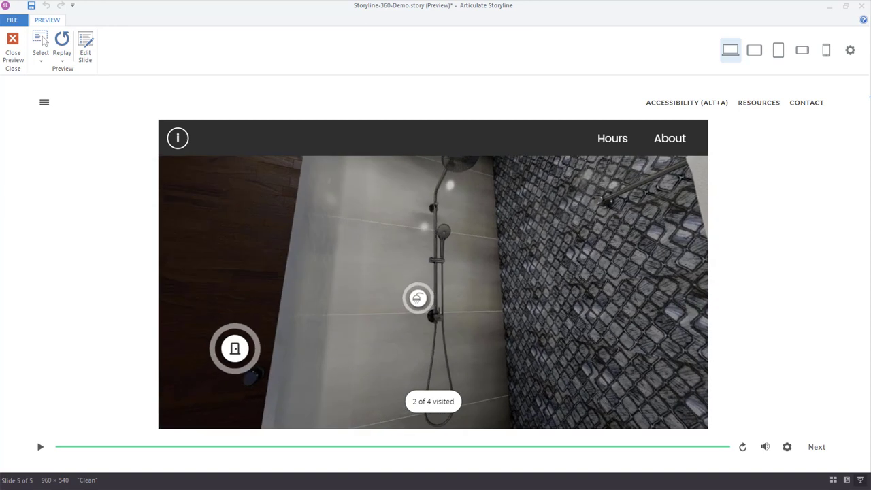
click(418, 298)
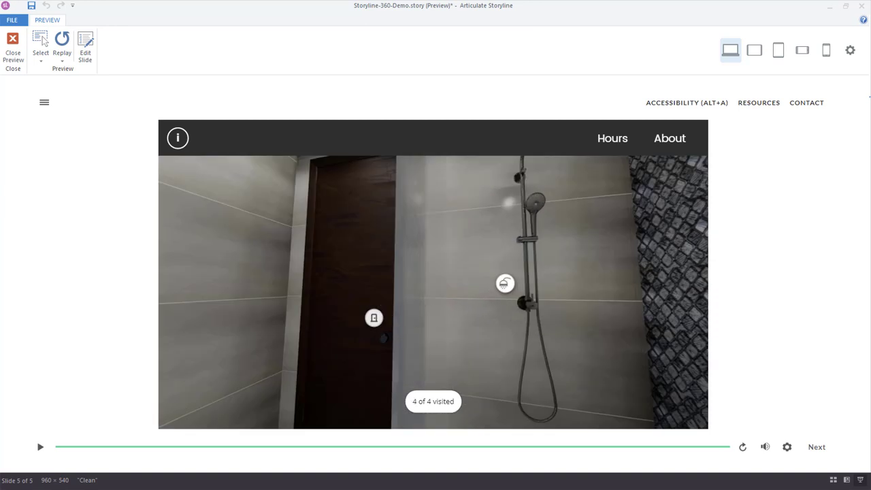
click(374, 318)
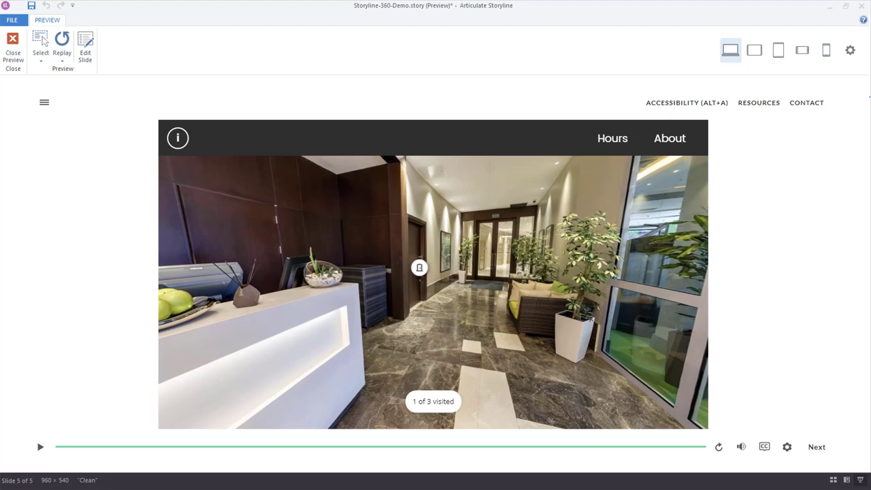
click(816, 447)
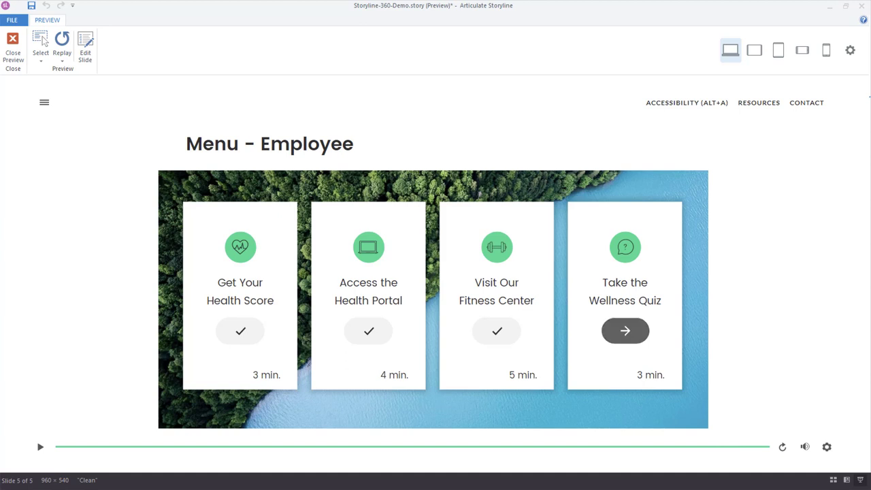
Step: Start the Wellness Quiz, try the exercise-days choices, and submit Four as the answer to question 1
click(624, 331)
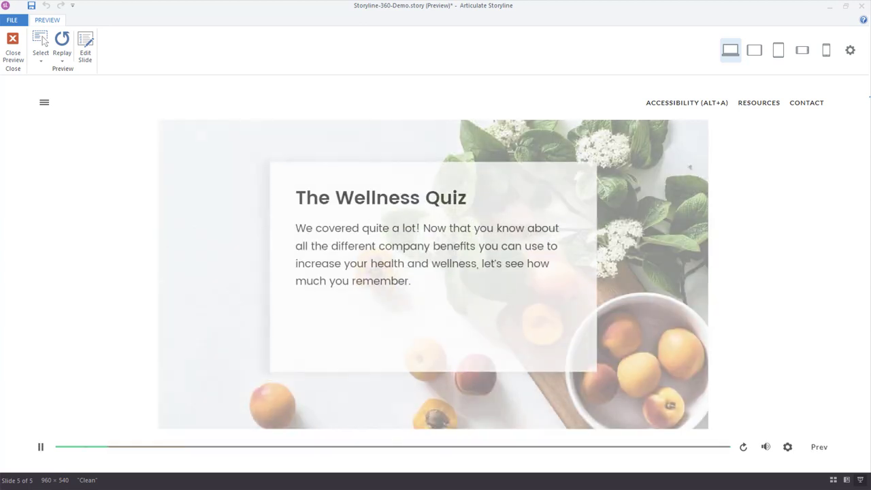
click(432, 330)
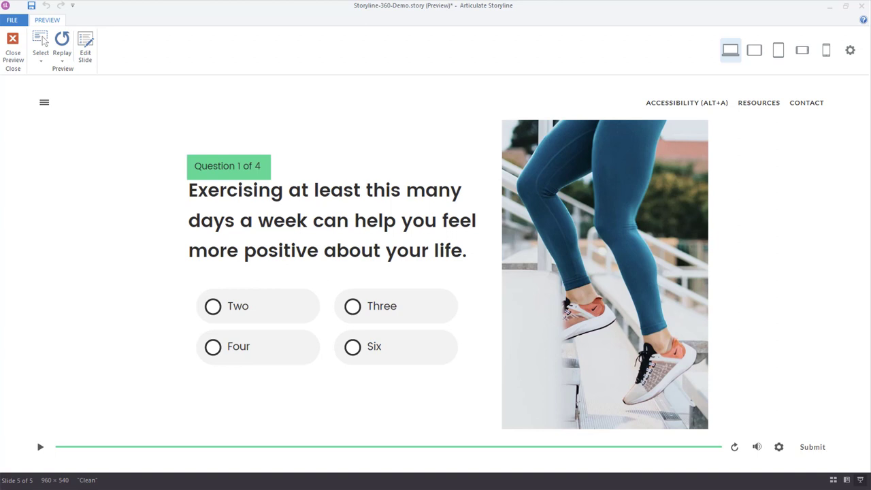
click(213, 347)
click(213, 306)
click(352, 306)
click(352, 347)
click(352, 306)
click(352, 347)
click(213, 347)
click(812, 447)
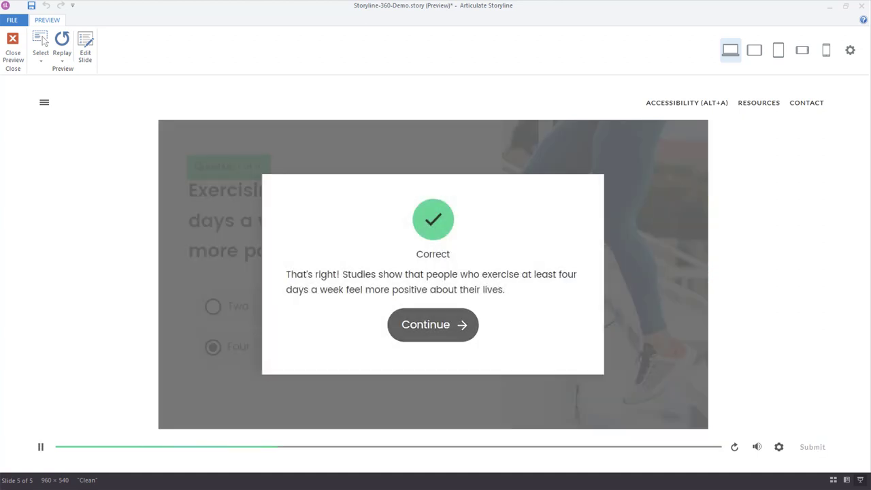
click(433, 325)
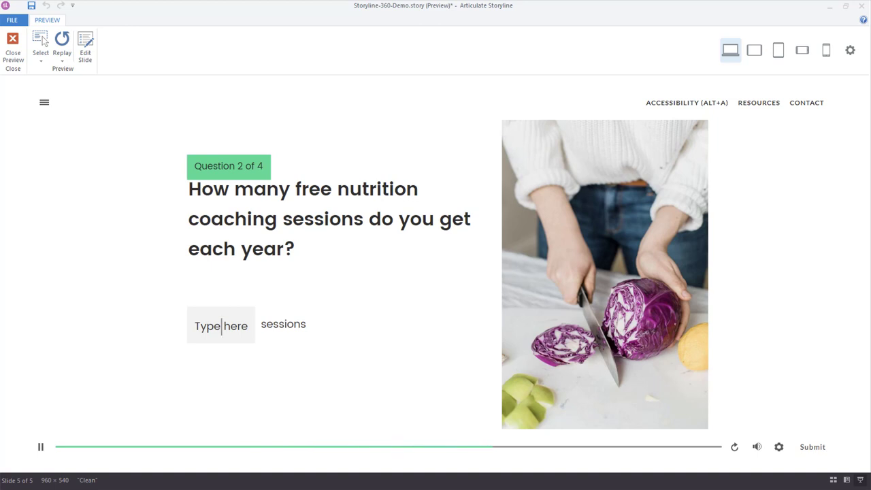
Step: Submit 5 as the number of free nutrition coaching sessions and continue to the exercise classes question
text(5)
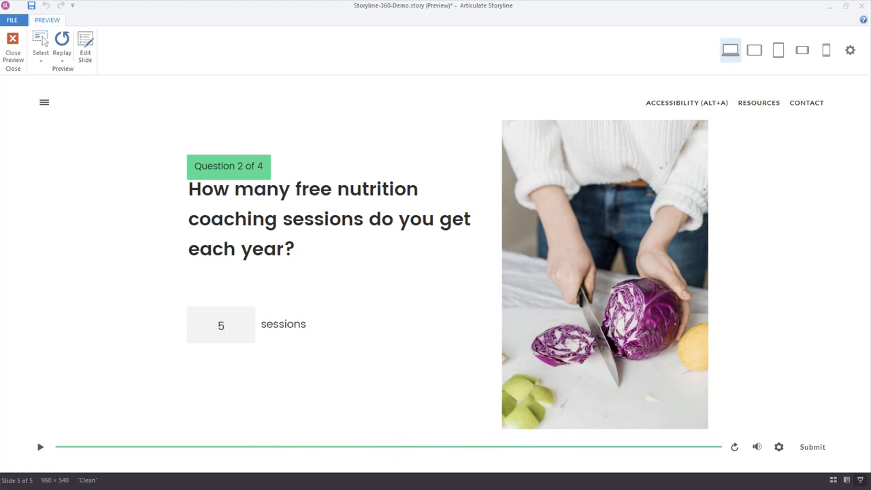
key(Return)
key(Return)
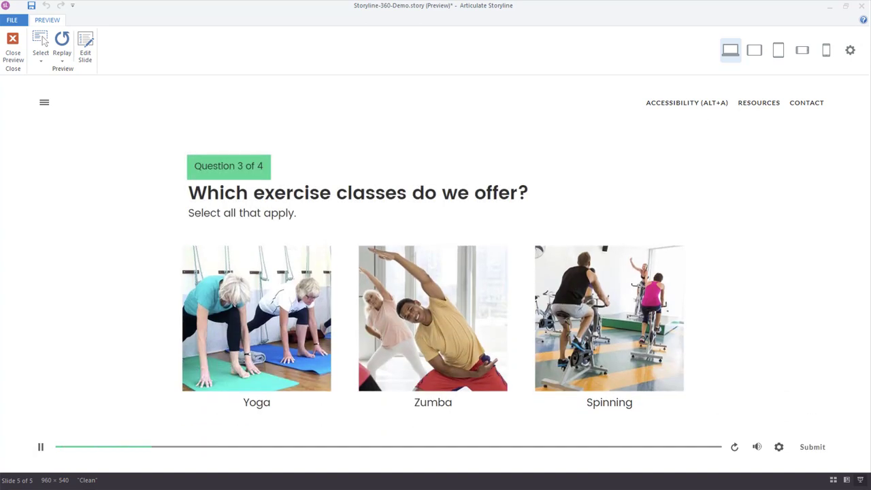
Step: Try the exercise class choices, submit Yoga, Zumba, and Spinning together, and continue past the feedback
click(256, 318)
click(432, 317)
click(609, 318)
key(space)
click(432, 317)
click(256, 318)
click(255, 318)
key(Tab)
key(space)
key(Tab)
key(space)
key(Tab)
key(Return)
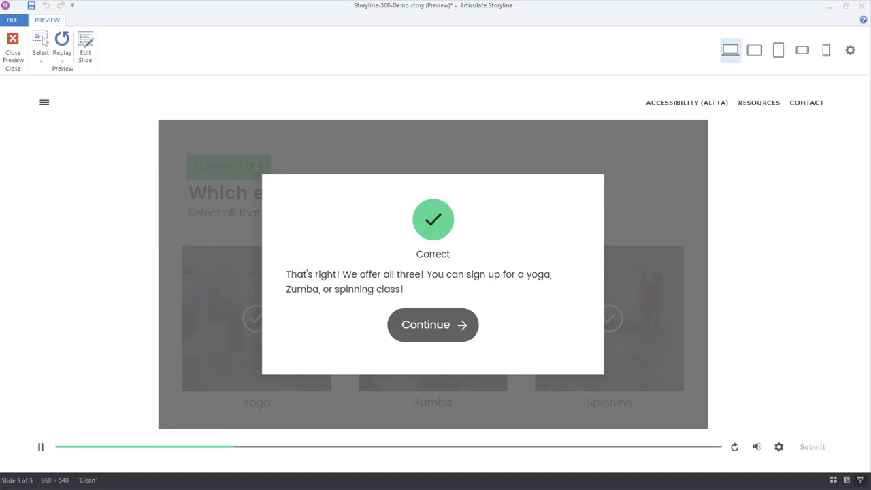
key(Return)
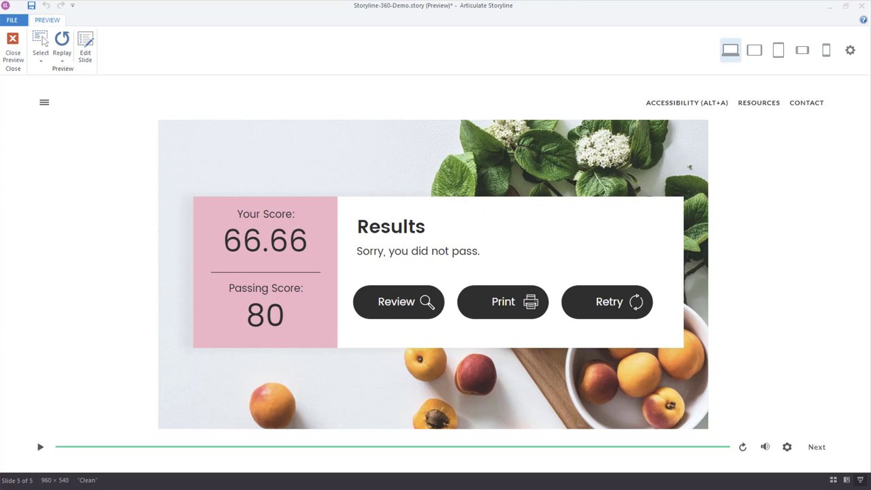
Step: Step through the Review, Print, and Retry options on the quiz results slide
key(Tab)
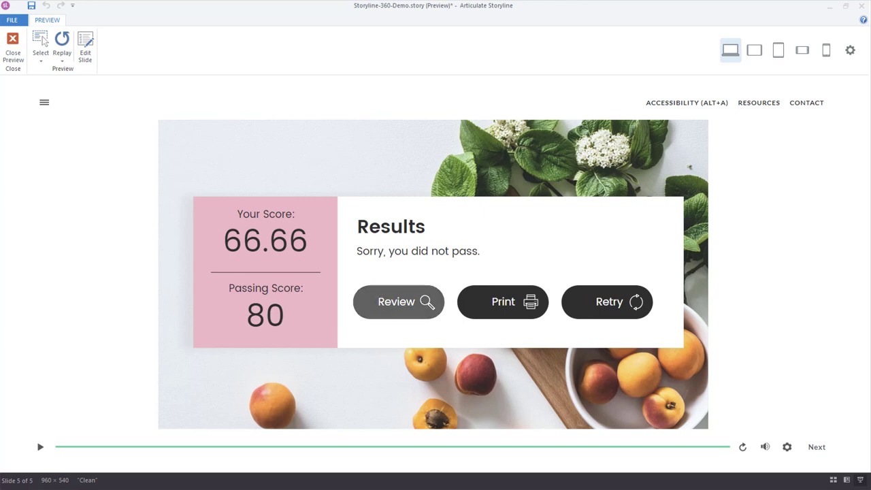
key(Tab)
key(Tab)
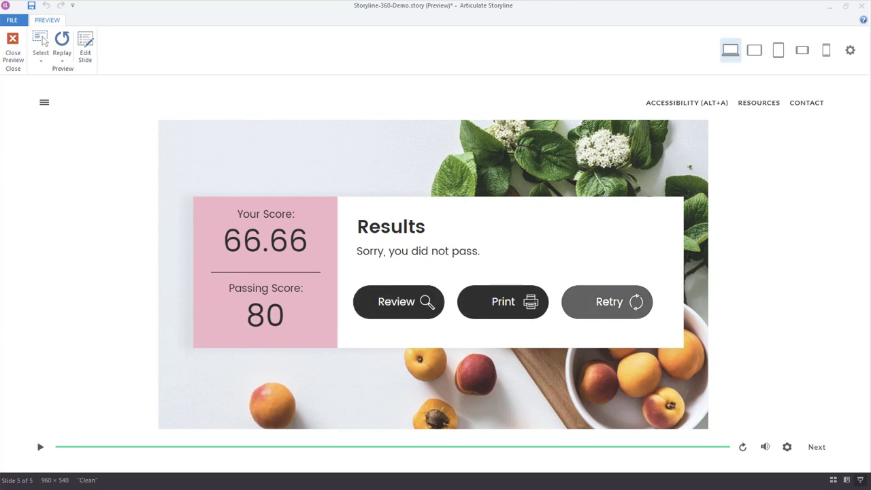
key(Tab)
key(Tab)
key(Return)
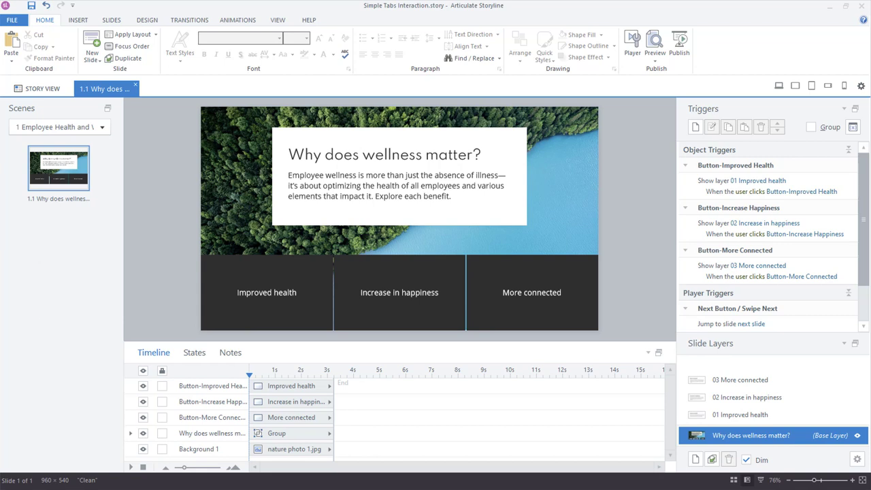
Step: Preview the Simple Tabs Interaction, view the Improved health, Increase in happiness, and More connected tabs, and close the preview
click(778, 86)
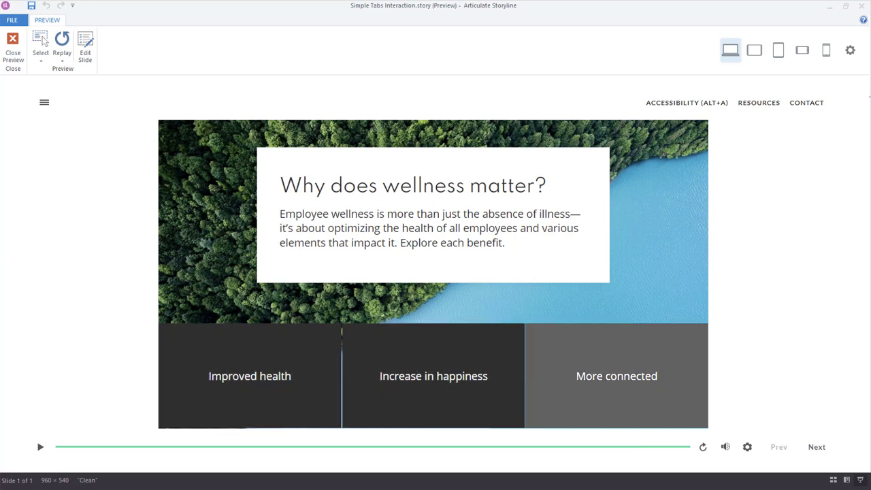
click(250, 375)
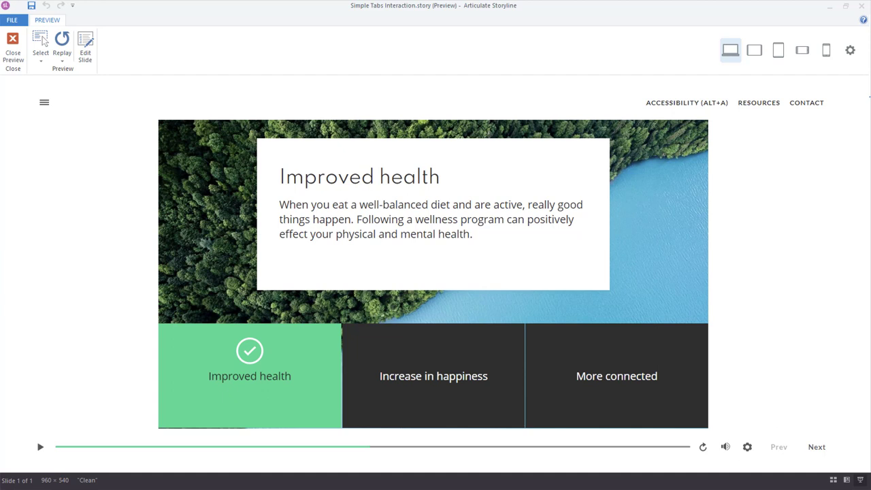
click(433, 376)
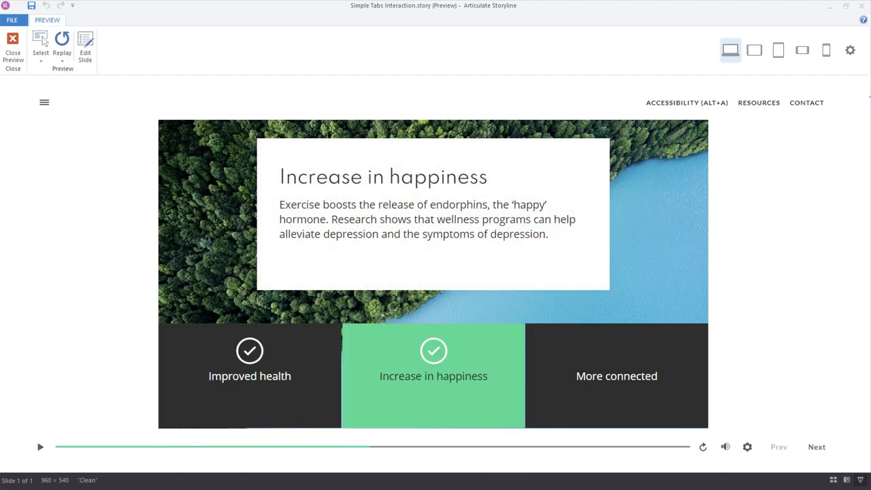
click(617, 375)
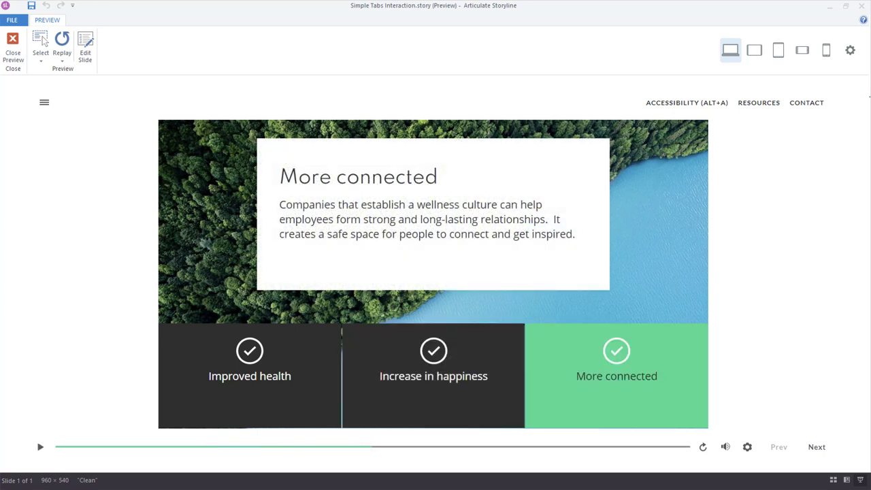
click(13, 46)
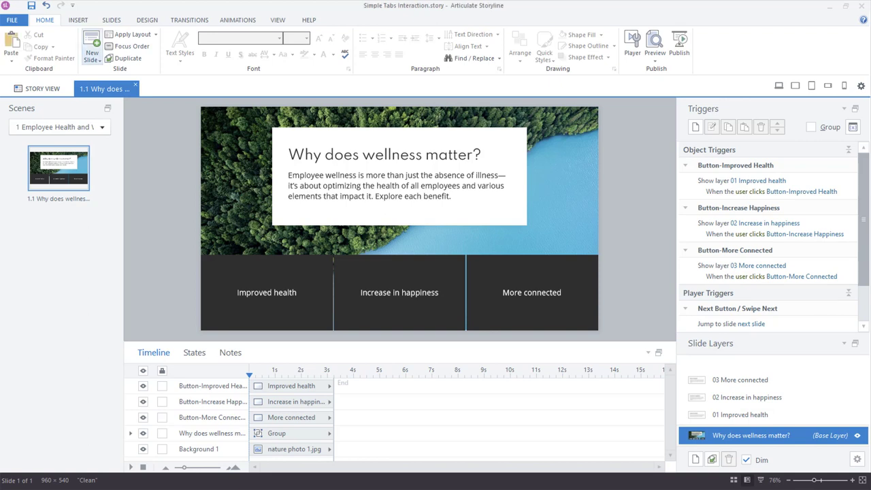
Step: Add a blank slide after the wellness slide and search the Content Library photos for "nature"
click(111, 19)
click(93, 42)
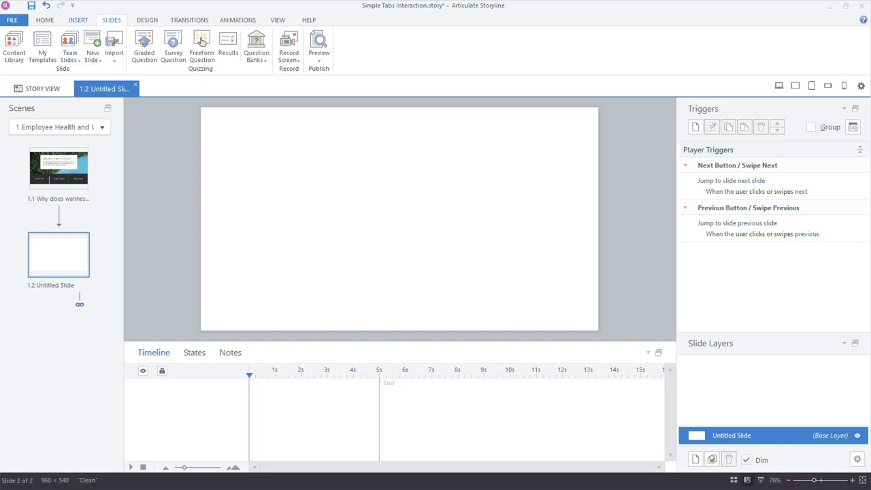
click(78, 19)
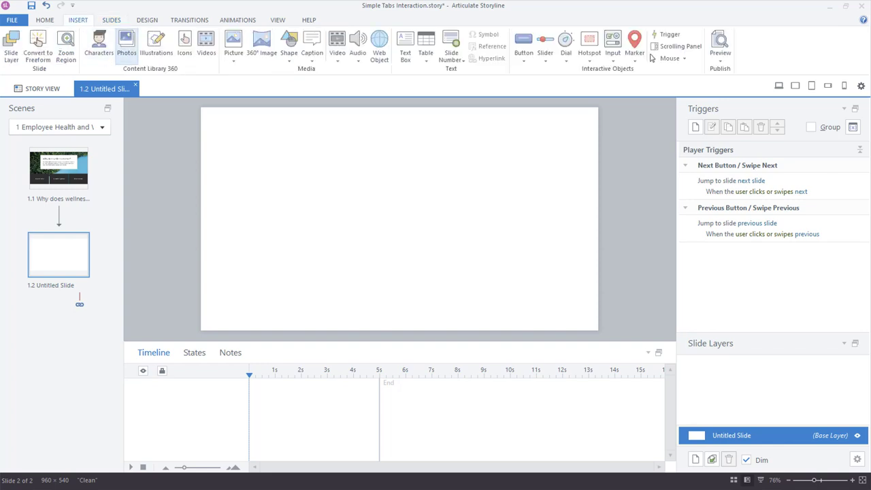
click(126, 44)
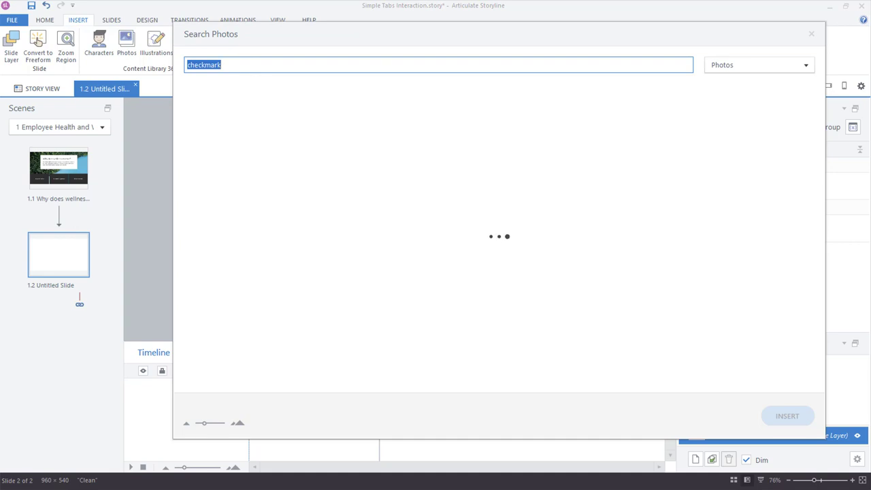
key(BackSpace)
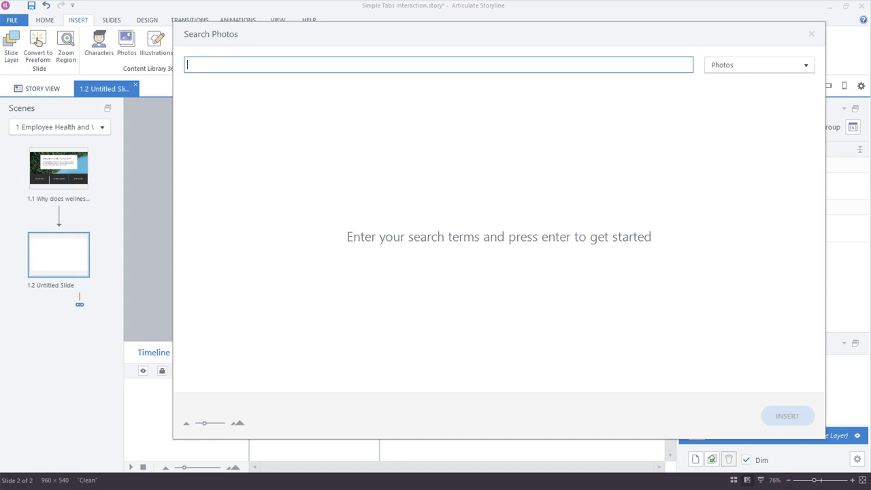
text(nature)
key(Return)
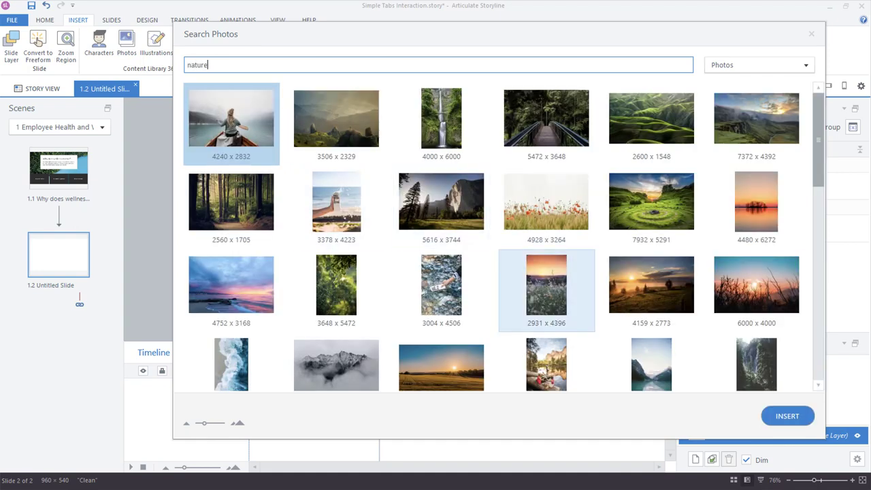
Step: Load more photo results and insert the 2560 x 1440 aerial forest and blue water photo on the blank slide
scroll(546, 231, down, 5)
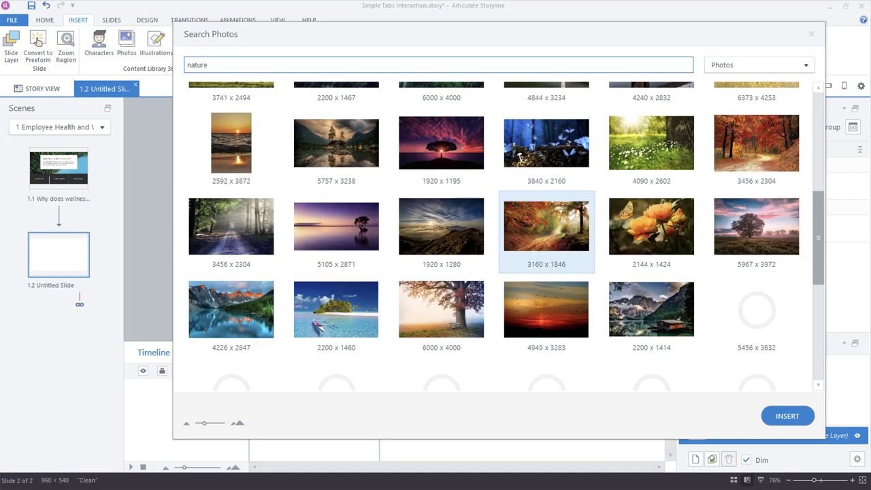
scroll(546, 231, down, 3)
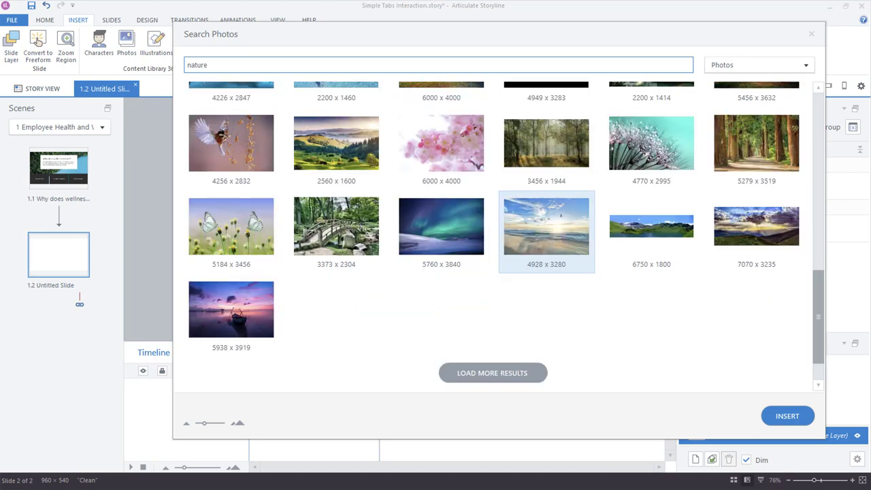
click(491, 372)
scroll(651, 352, down, 3)
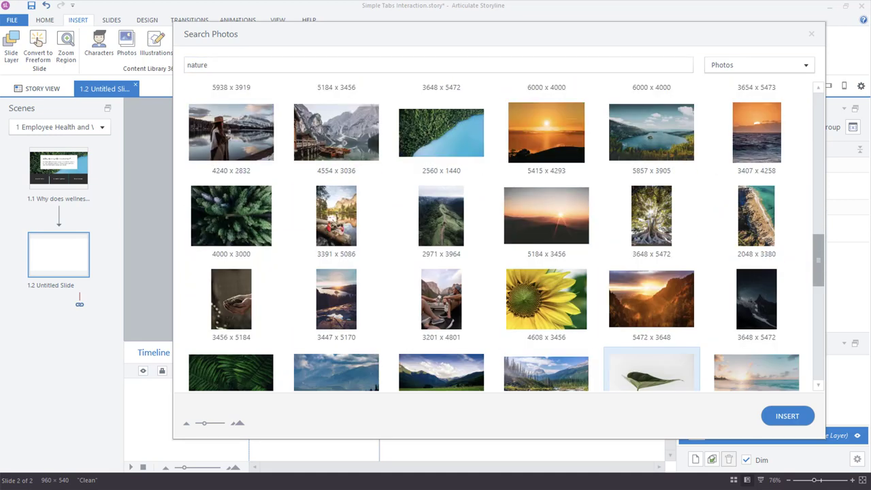
click(441, 138)
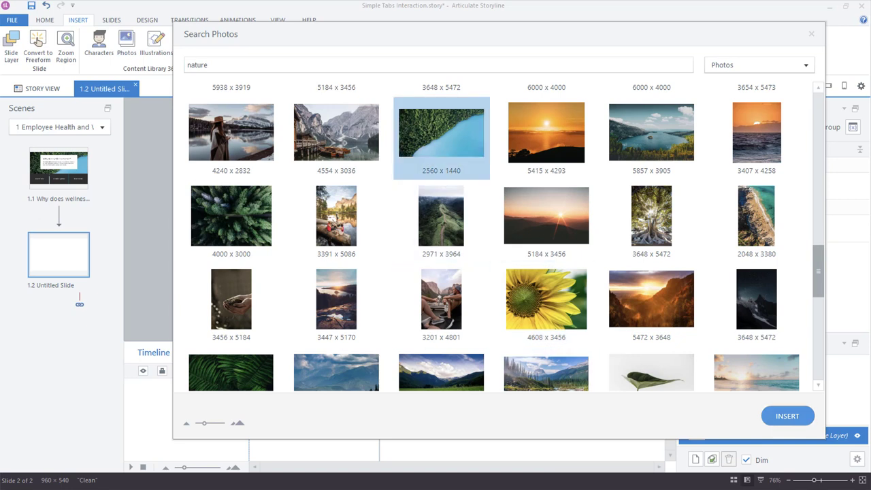
click(786, 416)
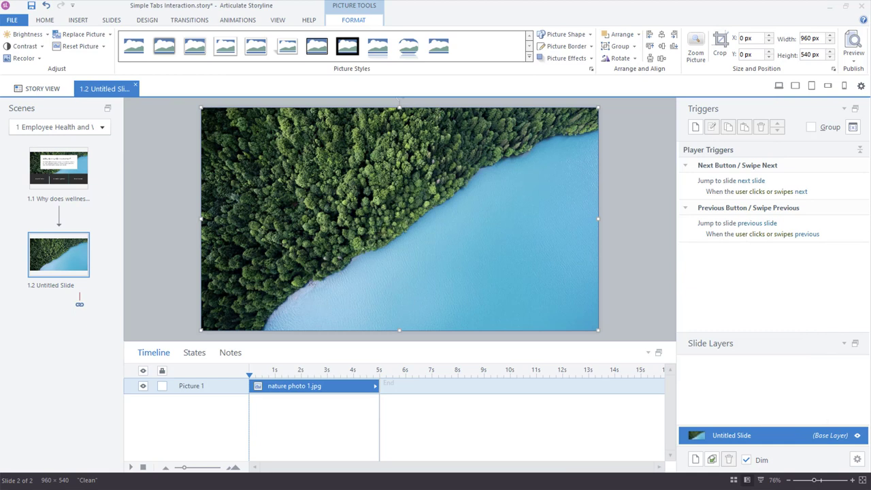
Step: Rename the inserted nature picture "Background" in the slide's object list and lock it against editing
double_click(191, 385)
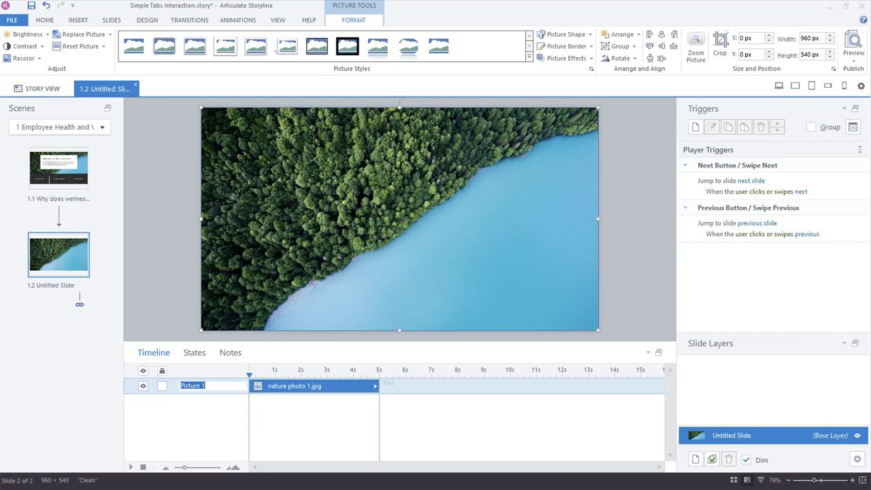
text(Background)
key(Return)
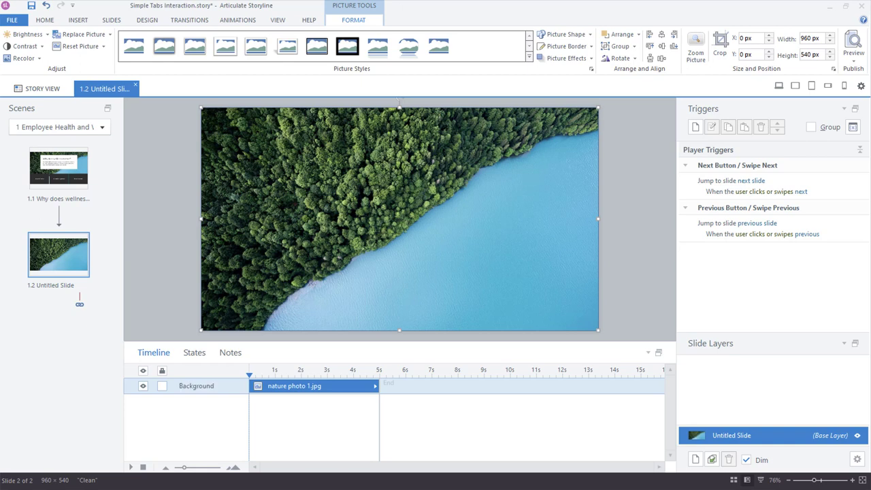
click(162, 386)
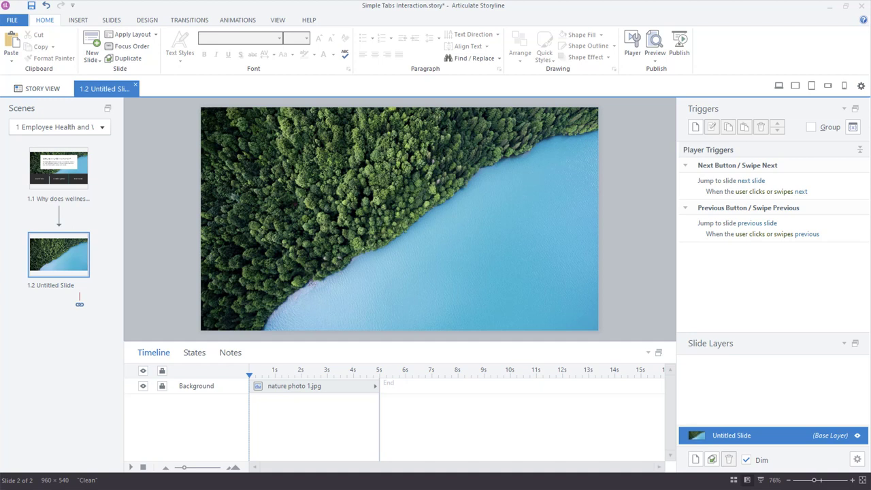
Step: Draw a plain rectangle about 244 x 132 px over the lower-left part of the background photo
click(77, 20)
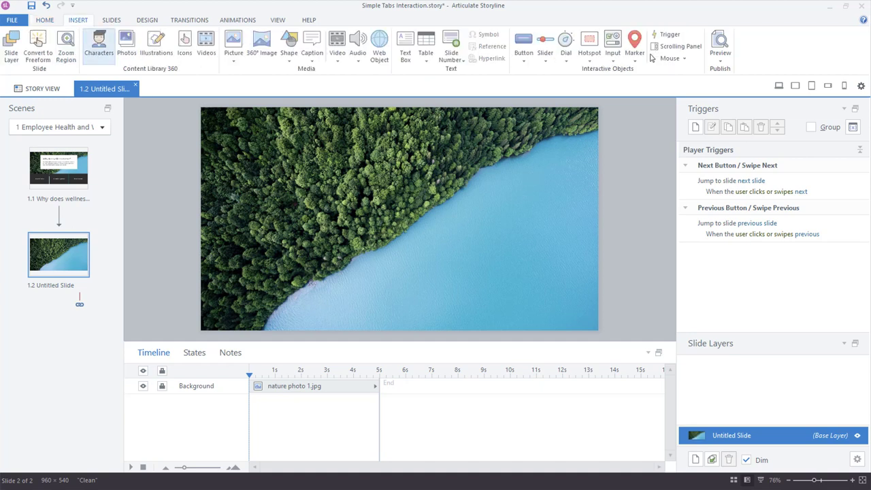
click(289, 46)
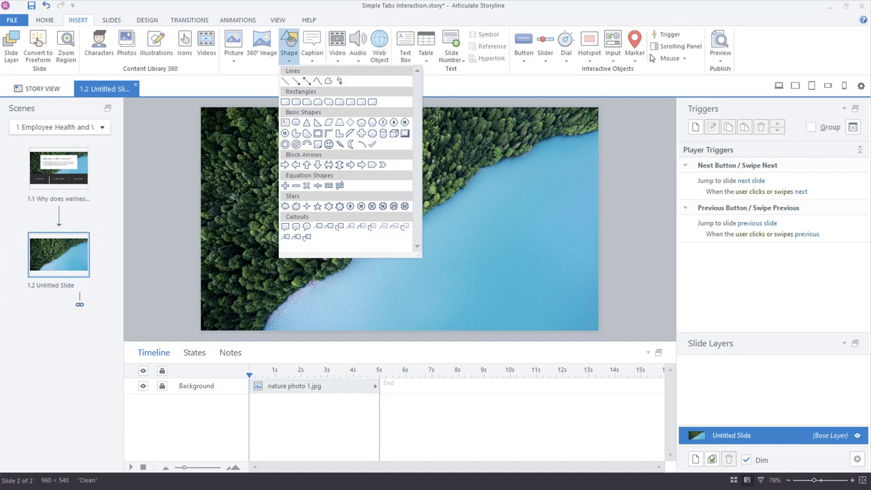
click(285, 102)
drag(222, 248, 324, 303)
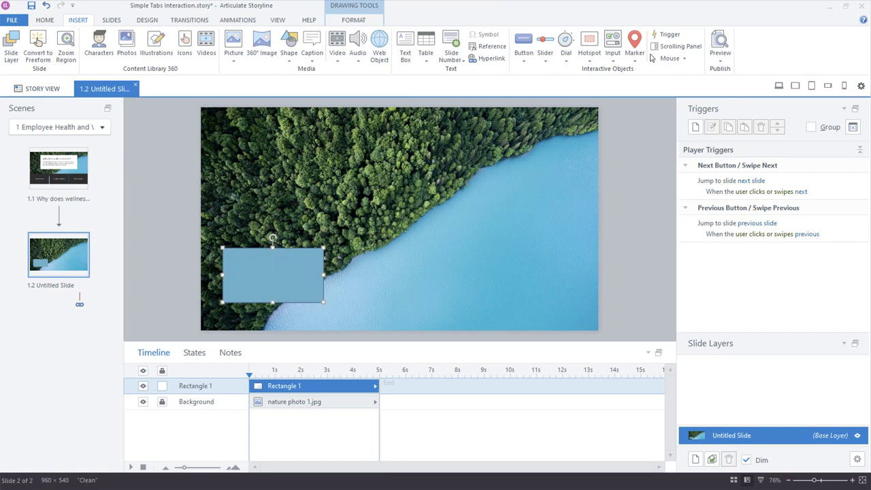
Step: Check the Improved health button on the finished slide 1.1 as a reference and return to the untitled slide
click(59, 168)
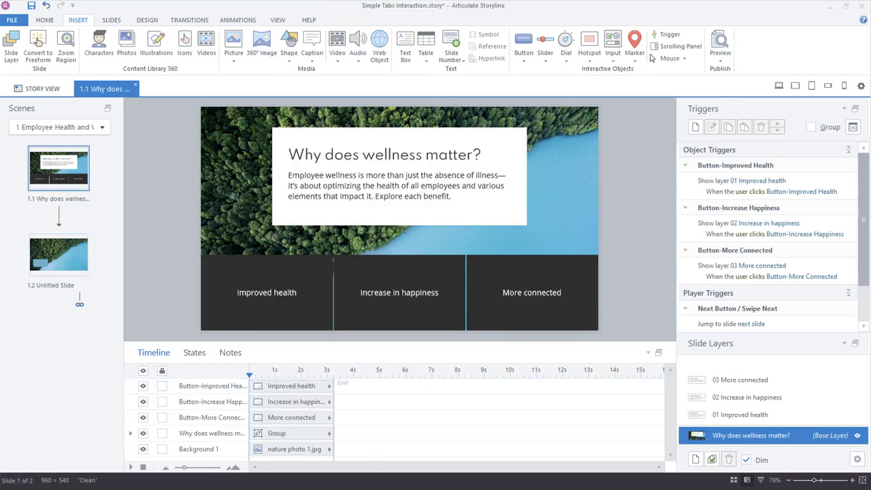
click(237, 293)
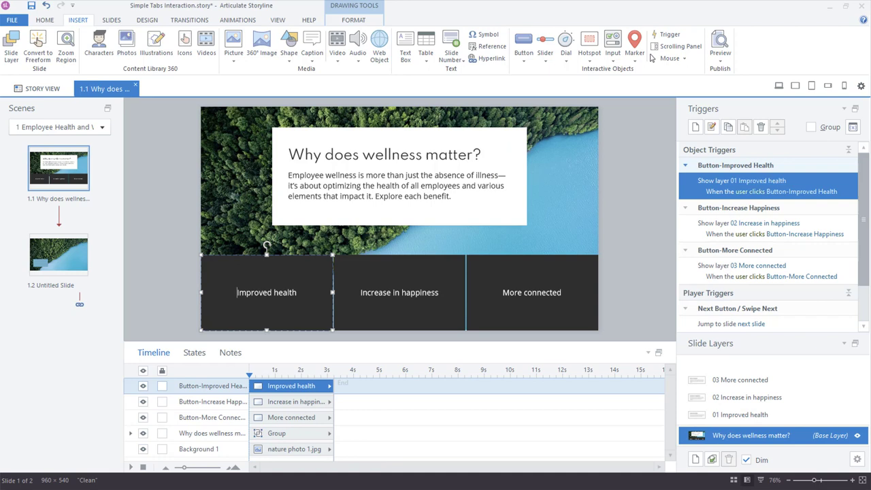
key(Page_Down)
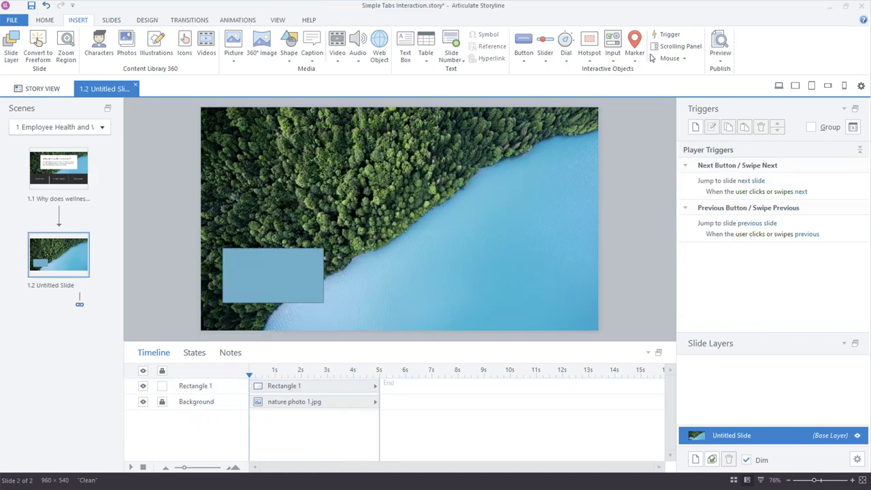
Step: Give the rectangle the dark charcoal theme fill and set it to No Outline
click(273, 275)
click(353, 20)
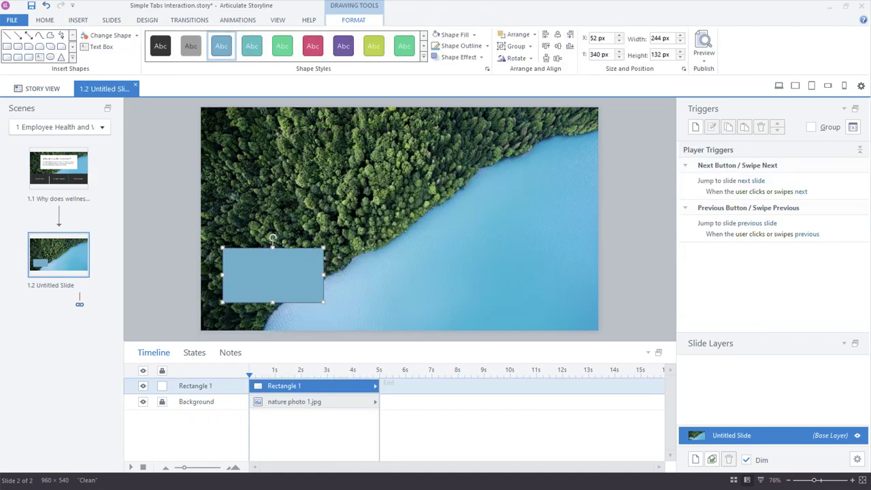
click(474, 35)
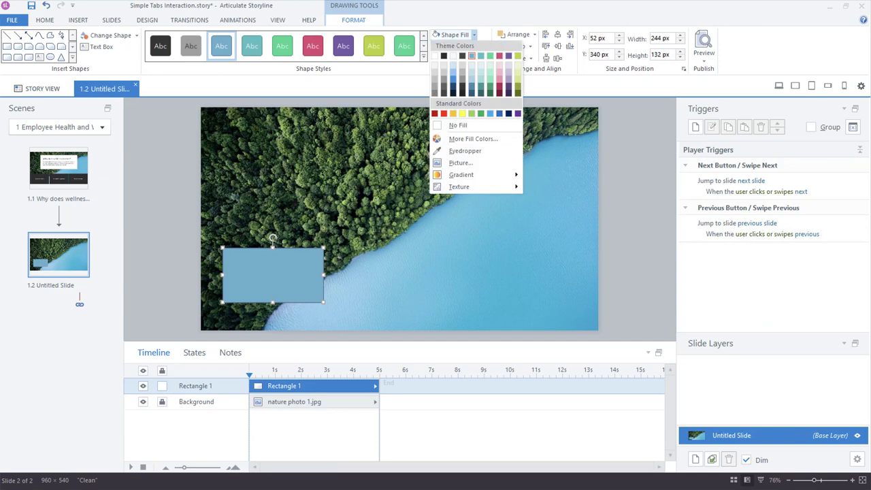
click(443, 55)
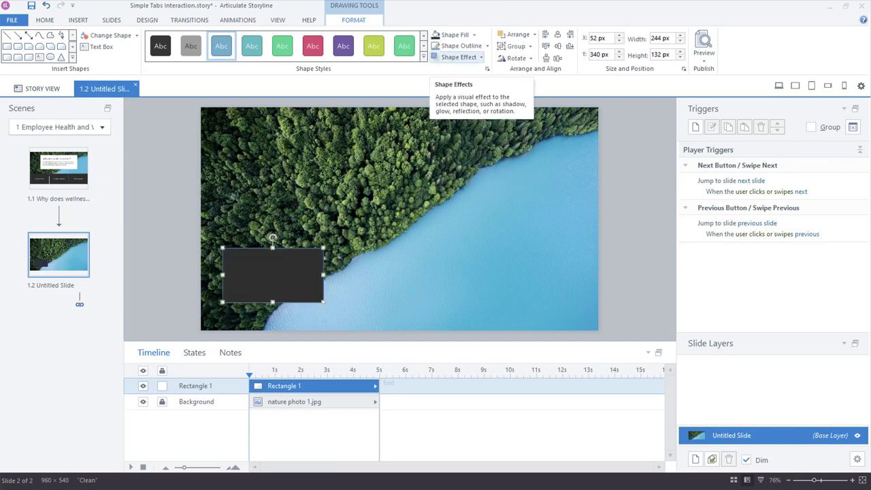
click(487, 46)
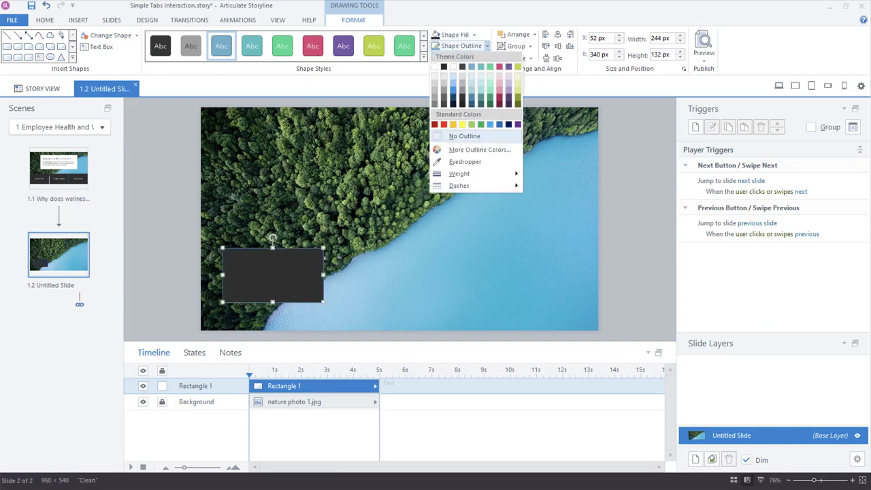
click(464, 136)
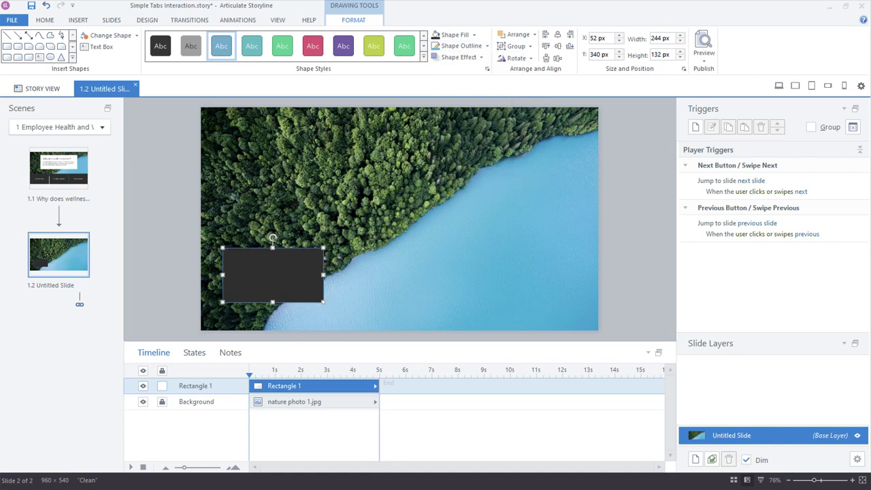
Step: Resize the rectangle to 319 px wide and 184 px high and move it to about X 57, Y 281 px
double_click(656, 38)
text(319)
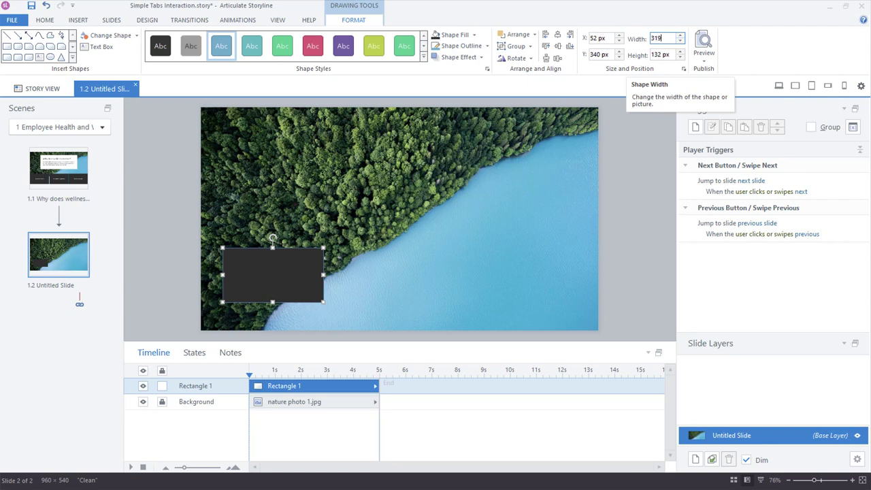
key(Tab)
text(184)
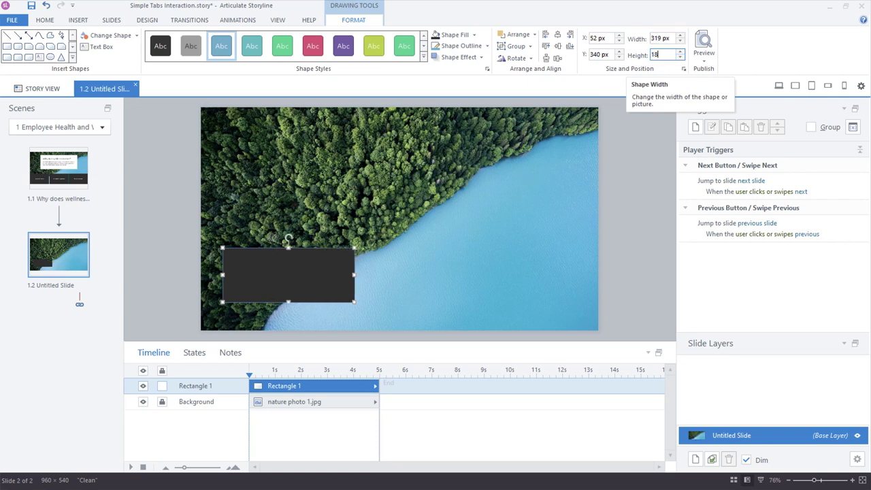
key(Tab)
drag(320, 286, 322, 255)
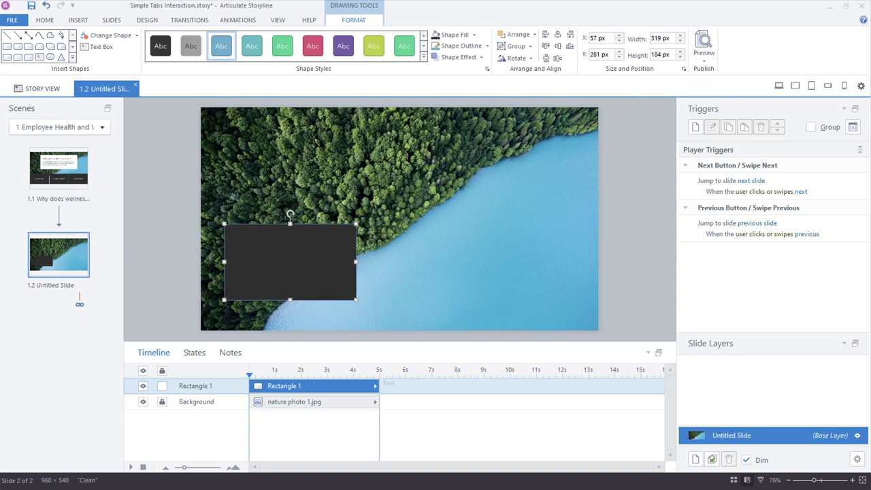
Step: Label the dark rectangle with the text "Improved Health"
text(Im)
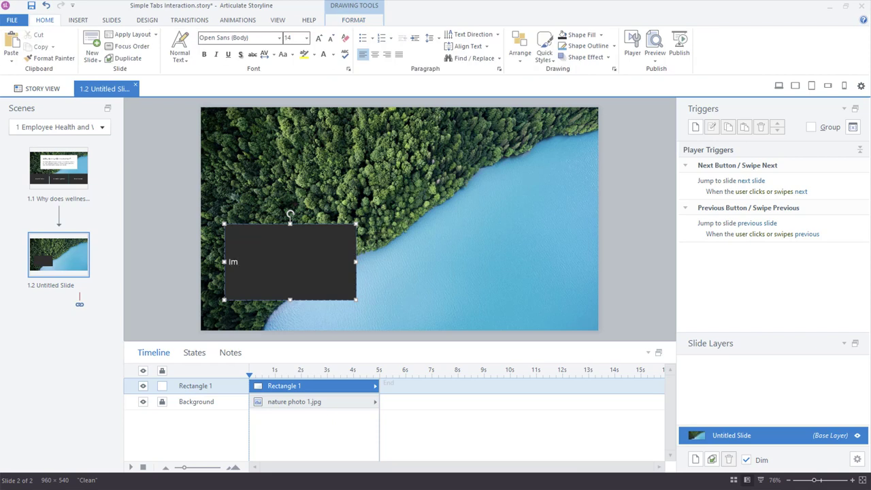
text(proved Health)
key(Escape)
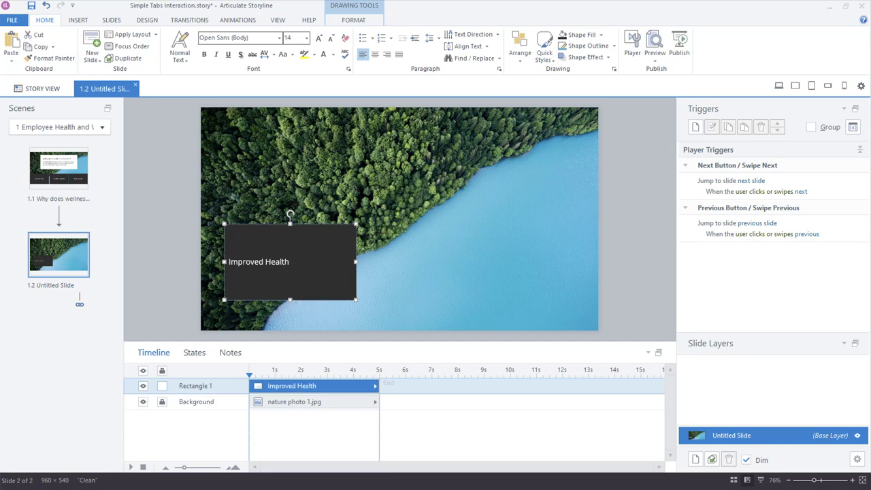
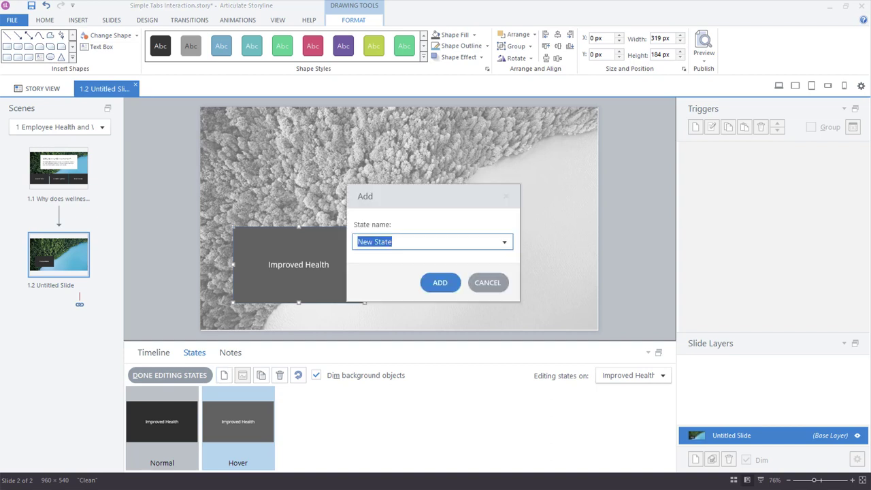
Step: Add the built-in Visited state to the Improved Health button and give it the dark charcoal theme fill
click(504, 241)
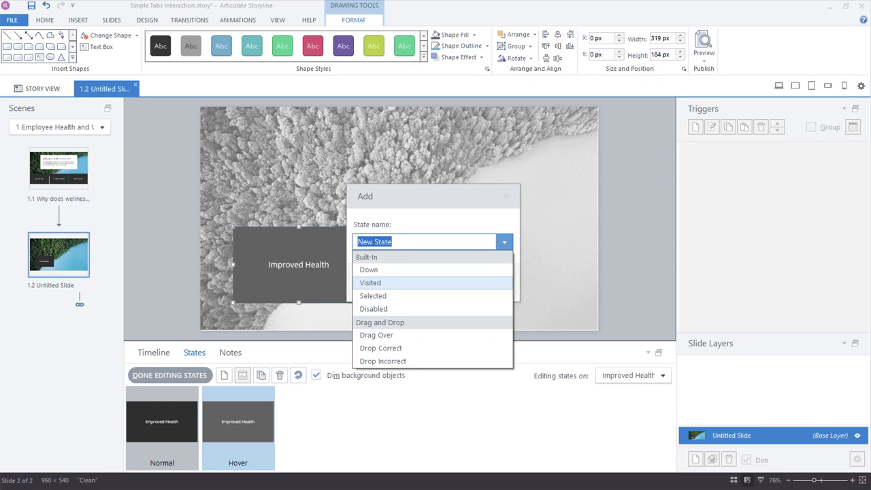
click(370, 282)
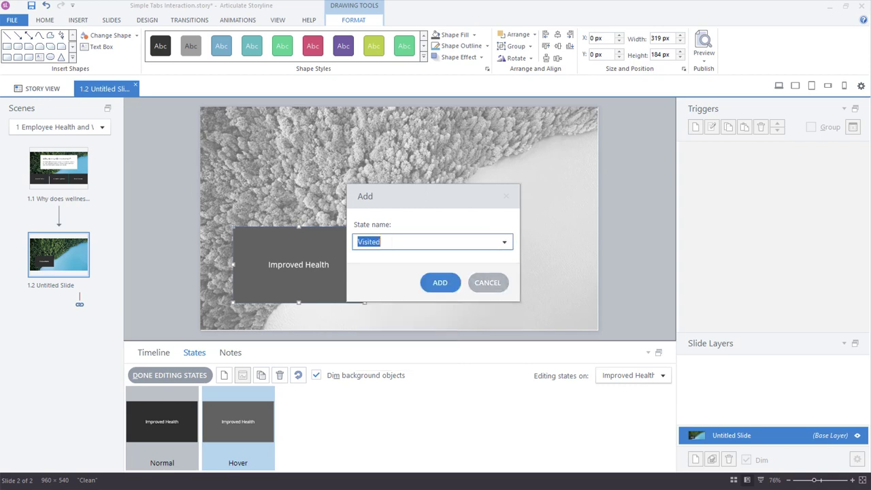
click(439, 282)
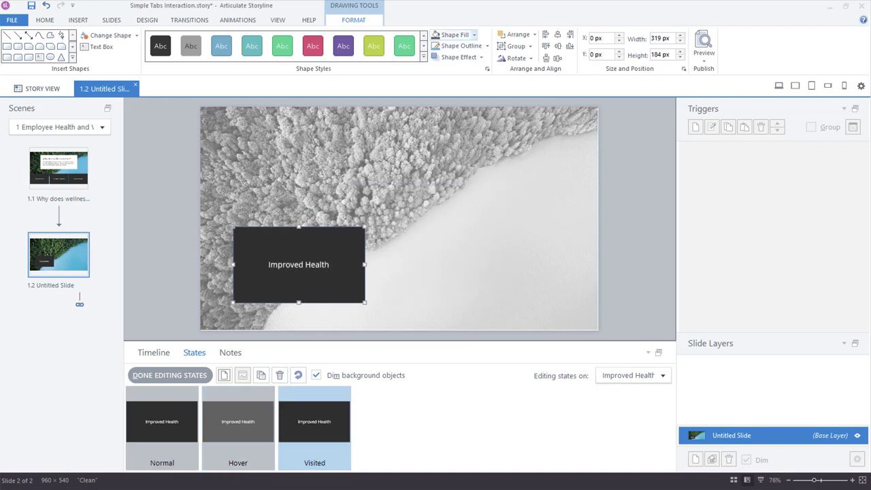
click(452, 34)
click(443, 55)
Step: Add the built-in Selected state to the Improved Health button and fill it with the green theme color
click(224, 375)
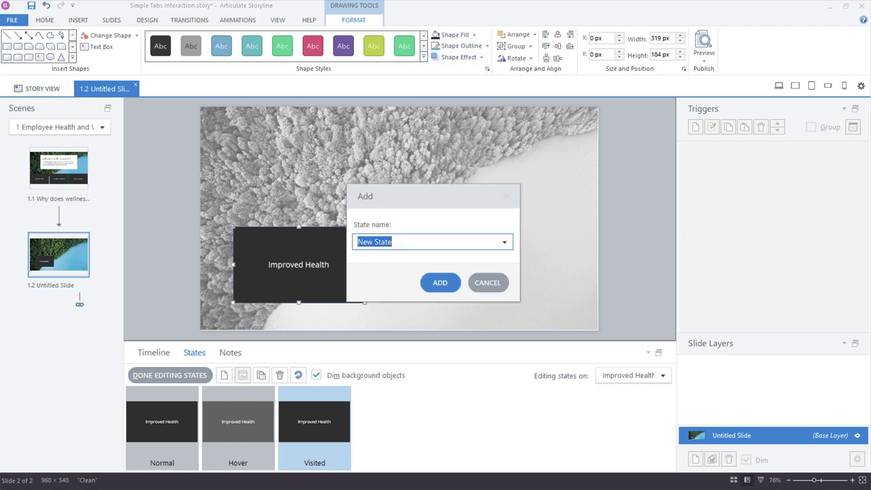
click(503, 242)
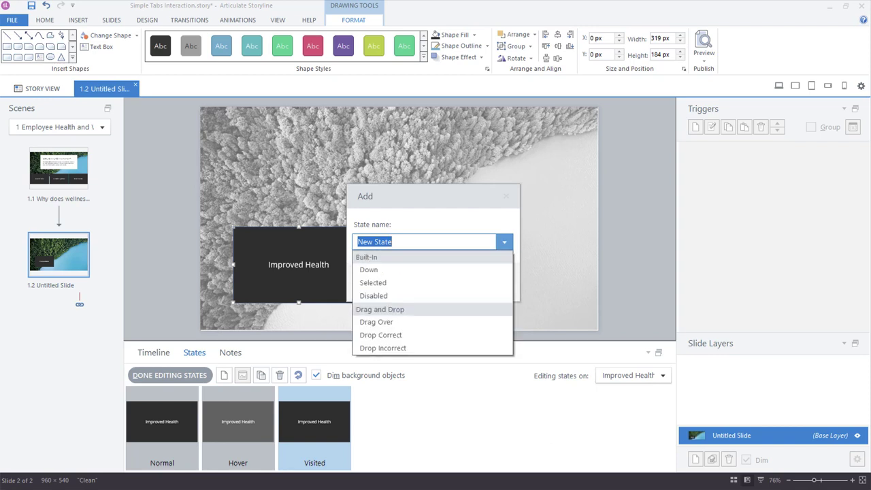
click(372, 282)
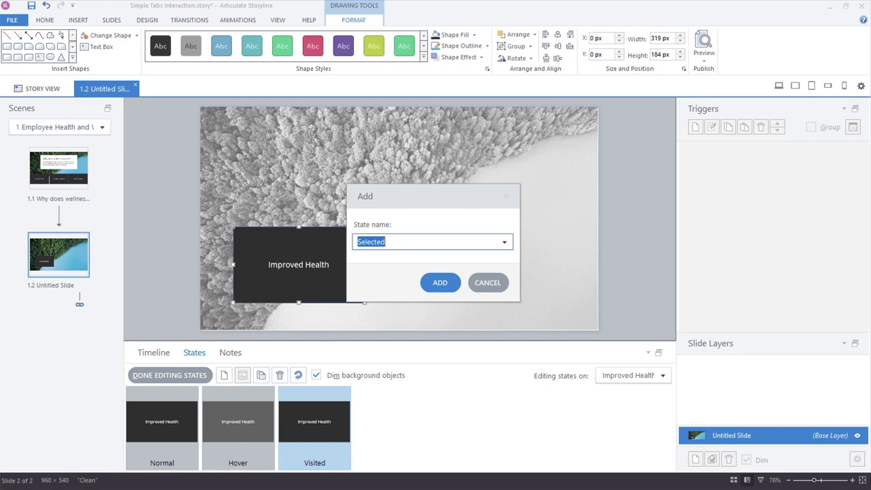
click(439, 282)
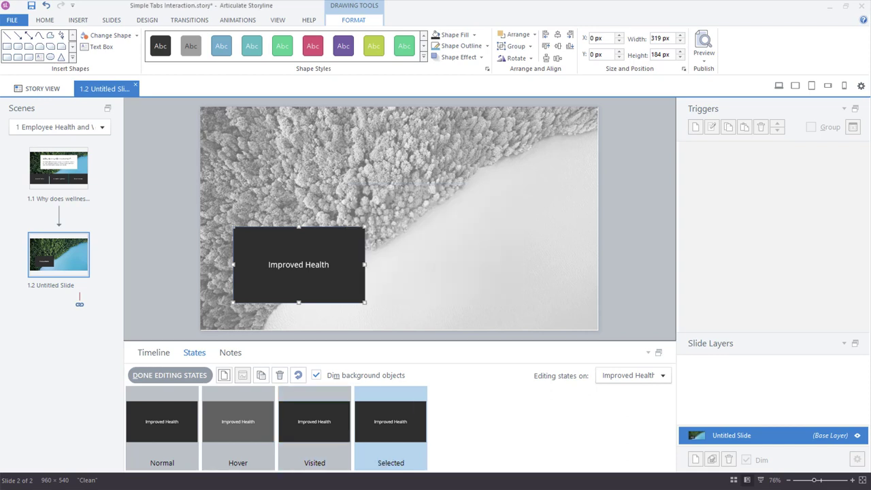
click(454, 35)
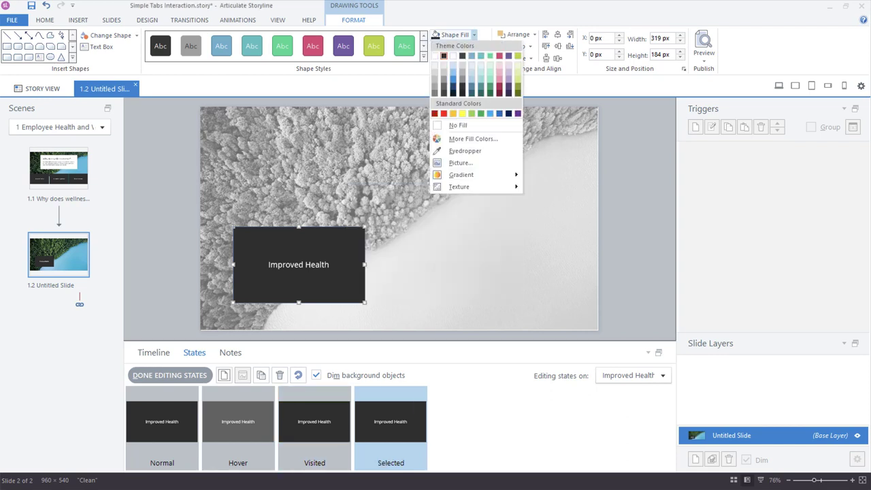
click(489, 55)
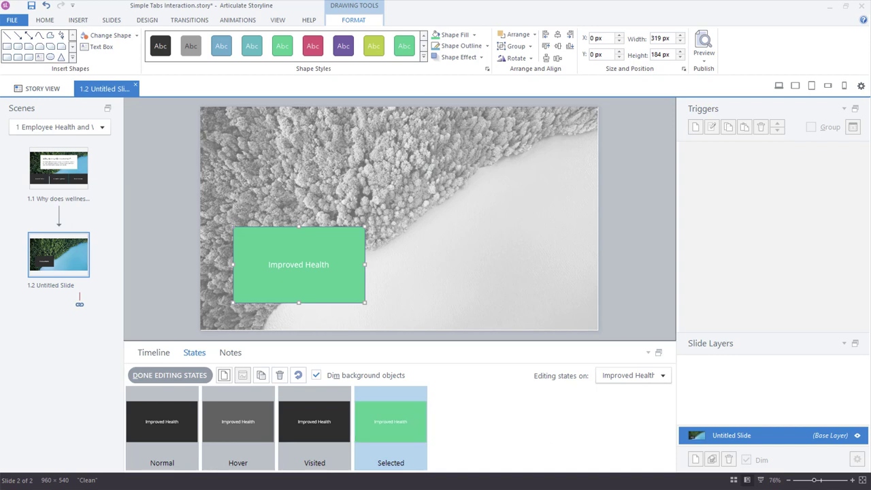
Step: Search the icon library for "checkmark" and insert a circled checkmark icon into the Improved Health button's Visited state
click(314, 427)
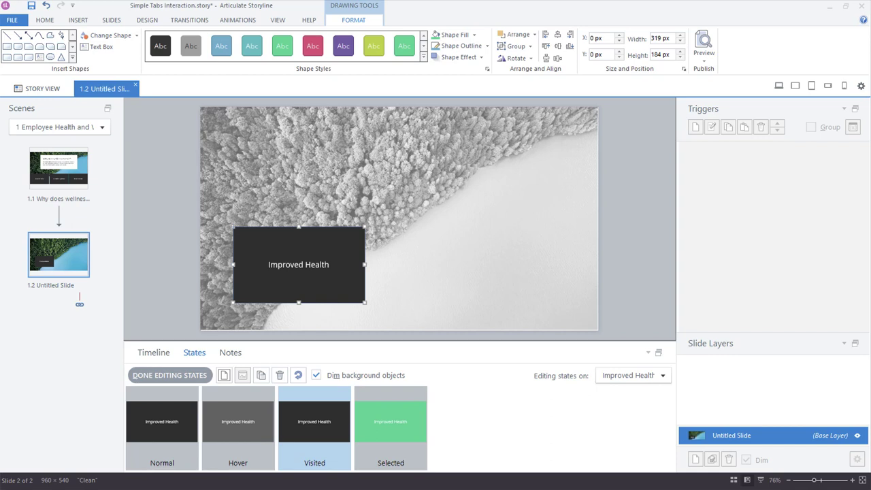
click(162, 427)
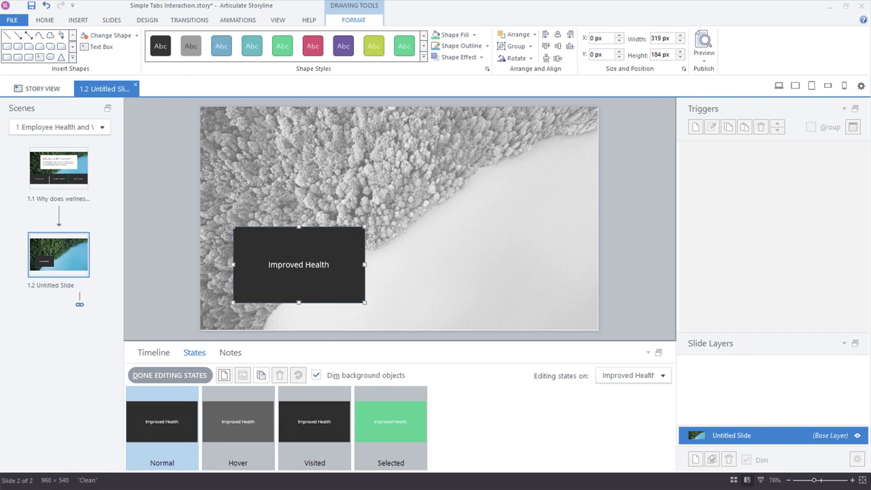
click(314, 427)
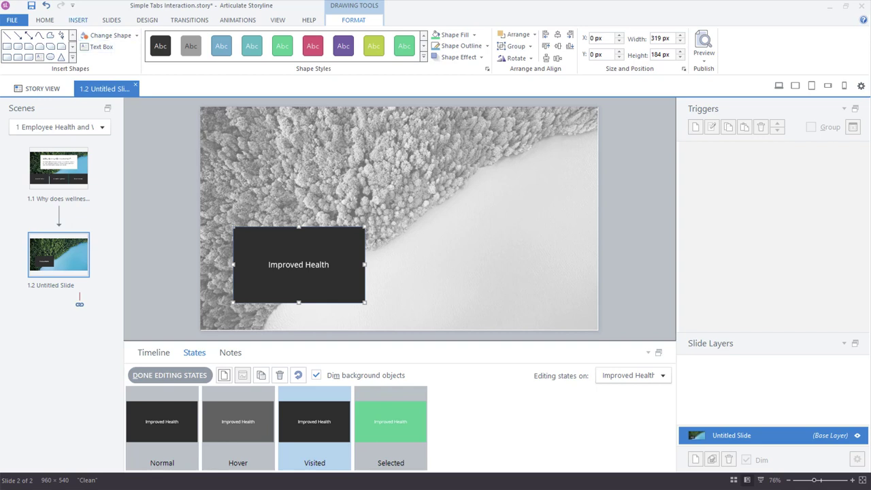
click(78, 20)
click(185, 48)
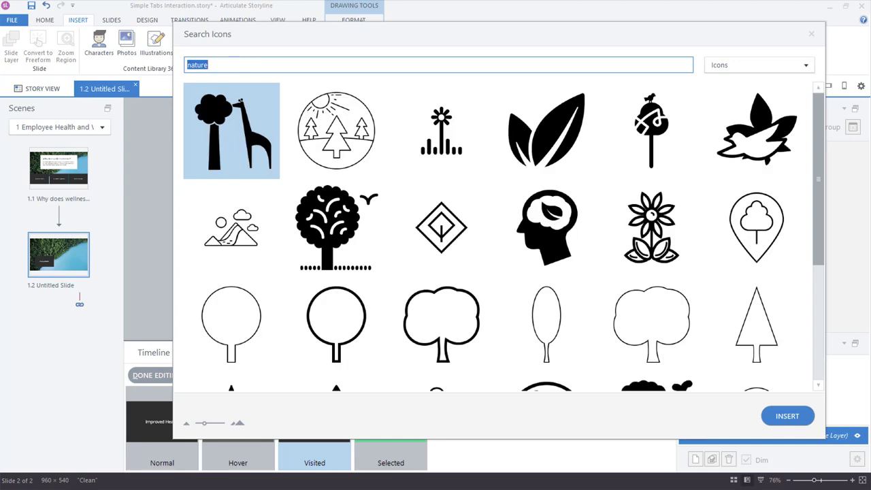
text(c)
key(BackSpace)
text(checkmark)
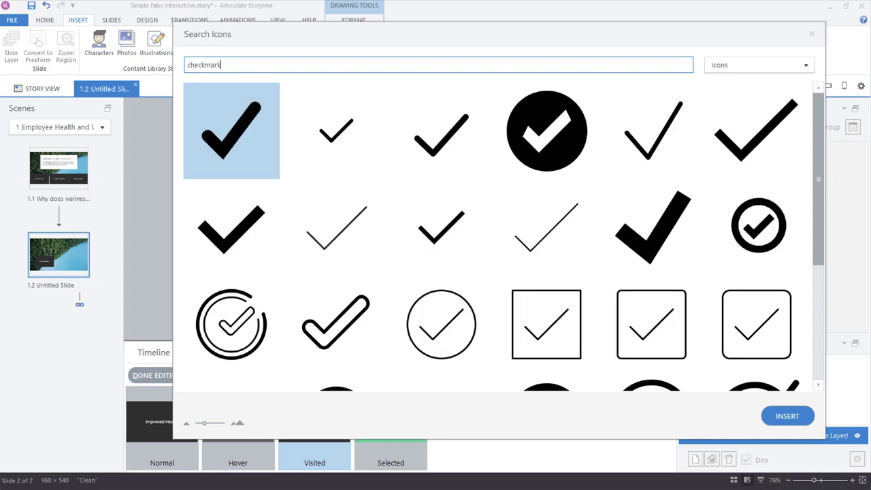
scroll(440, 272, down, 5)
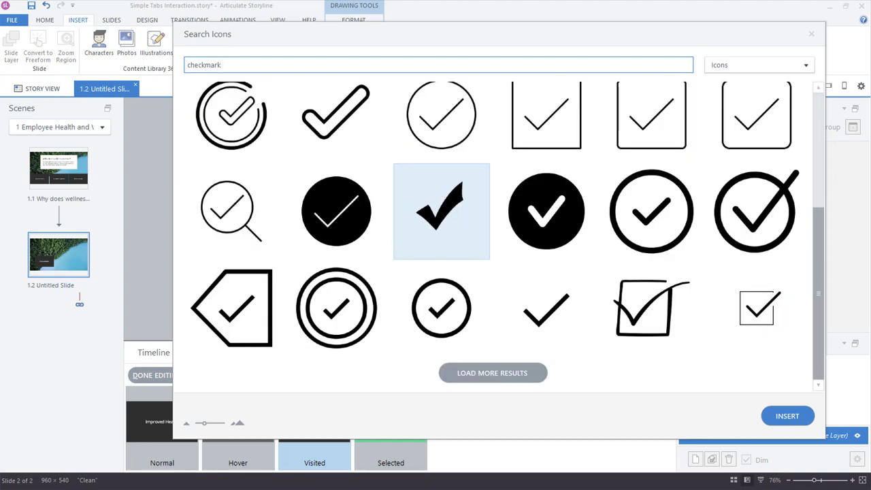
click(441, 307)
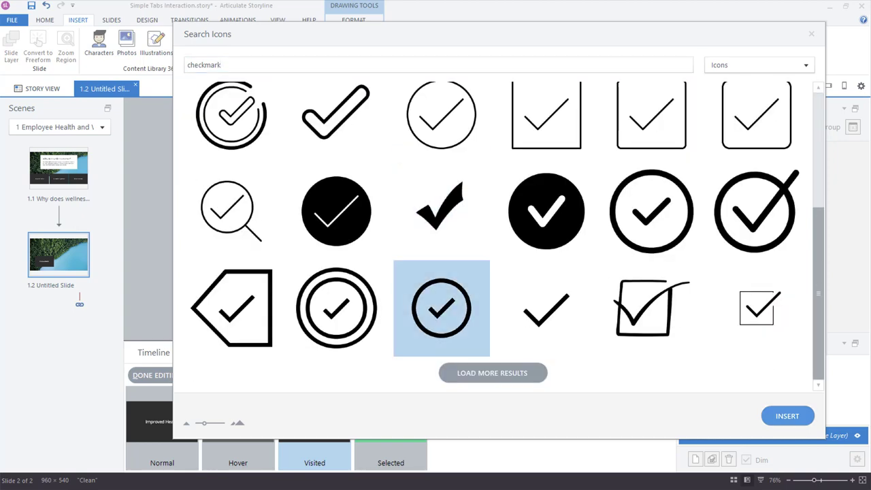
click(786, 415)
Step: Move the checkmark icon above the Improved Health label at about X 131, Y 8 px and fill it white
mouse_move(402, 221)
mouse_down()
mouse_move(288, 247)
mouse_move(298, 241)
mouse_up()
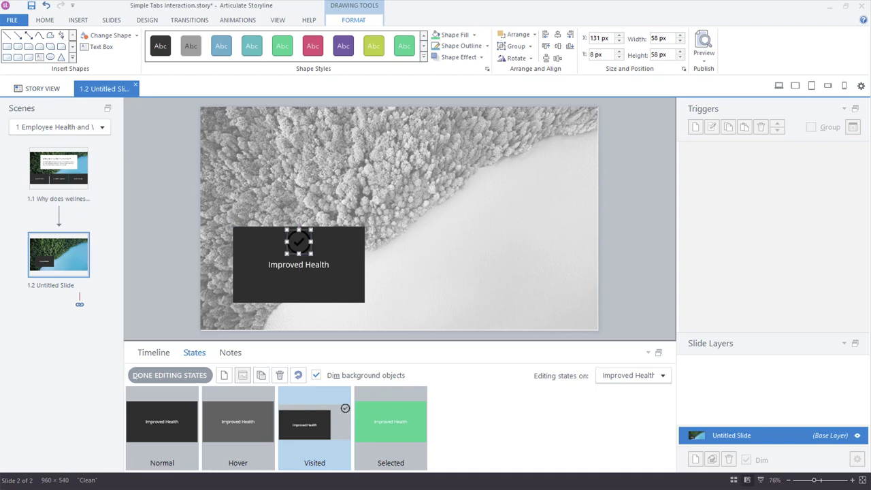
click(473, 35)
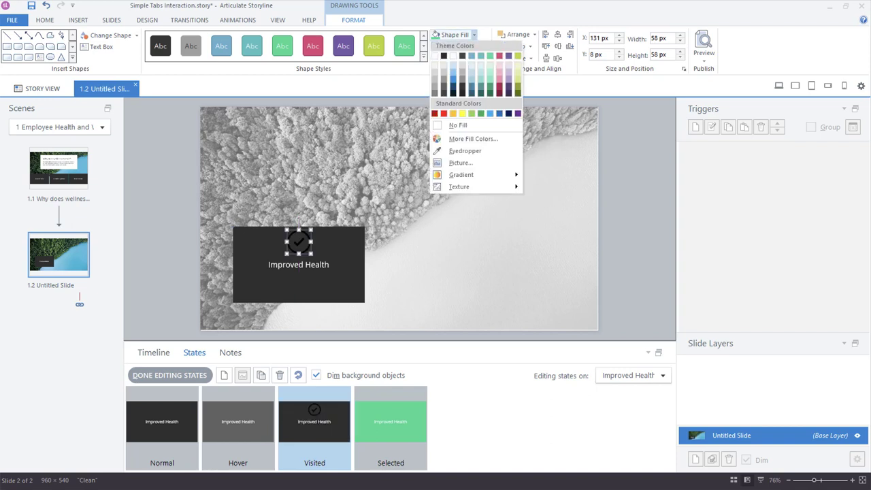
click(434, 56)
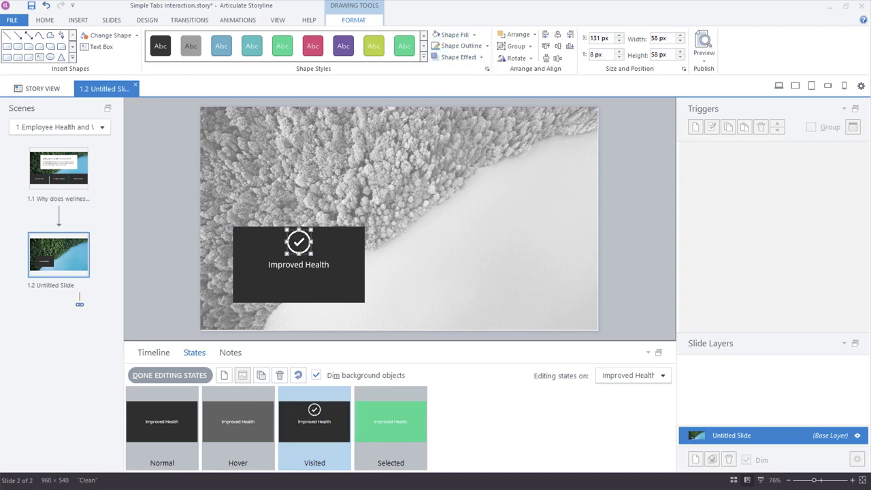
Step: Nudge the checkmark icon down to Y 17 px and finish editing the button's states
key(Down)
key(Down)
key(Down)
key(Down)
key(Down)
key(Down)
key(Down)
key(Down)
key(Down)
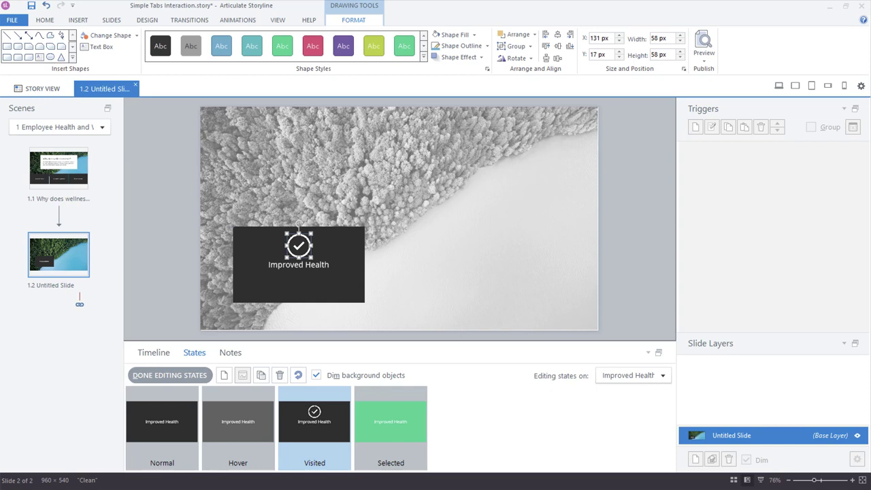
click(169, 374)
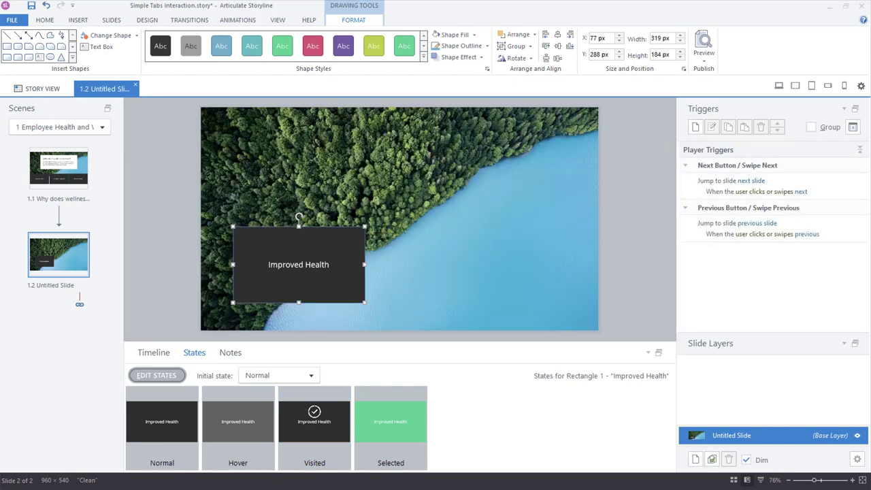
Step: Rename the Improved Health rectangle as "Button 01" in the timeline
click(153, 352)
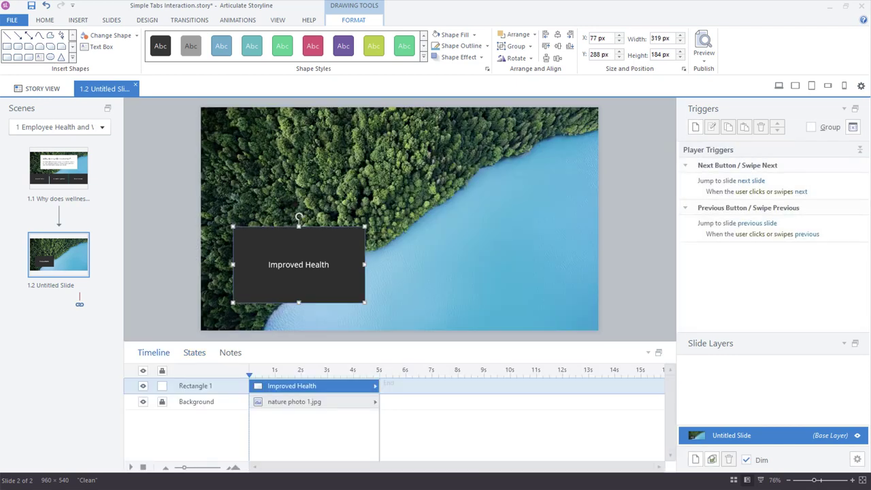
double_click(195, 386)
text(Button 01)
key(Return)
Step: Move Button 01 to about X 43, Y 298 px and place a duplicate beside it at about X 372, Y 298 px
drag(298, 264, 284, 269)
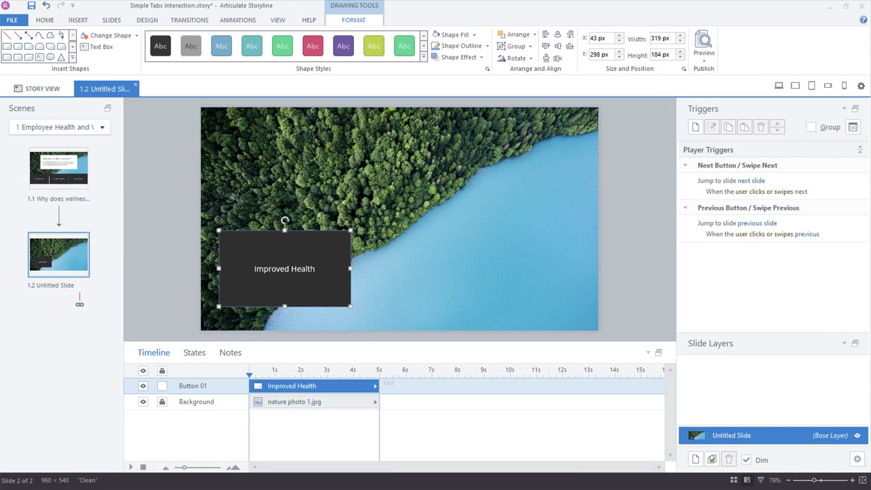
key(ctrl+d)
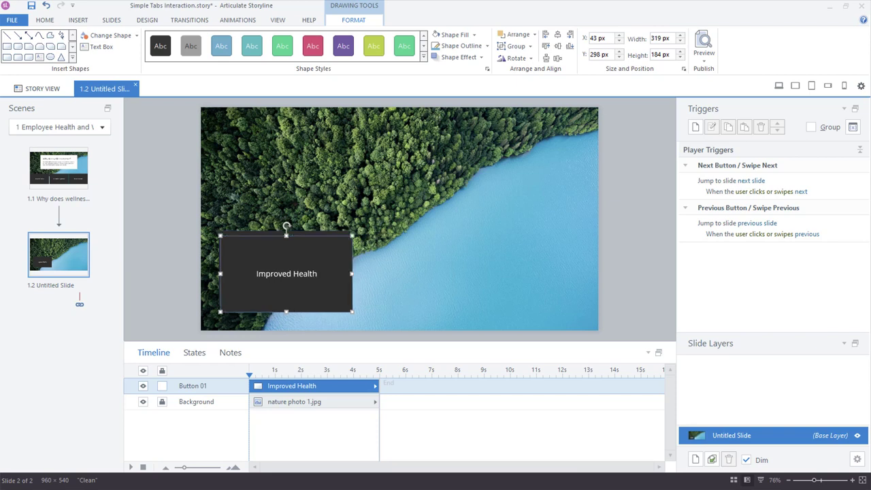
mouse_move(284, 269)
mouse_down()
mouse_move(409, 260)
mouse_move(421, 267)
mouse_up()
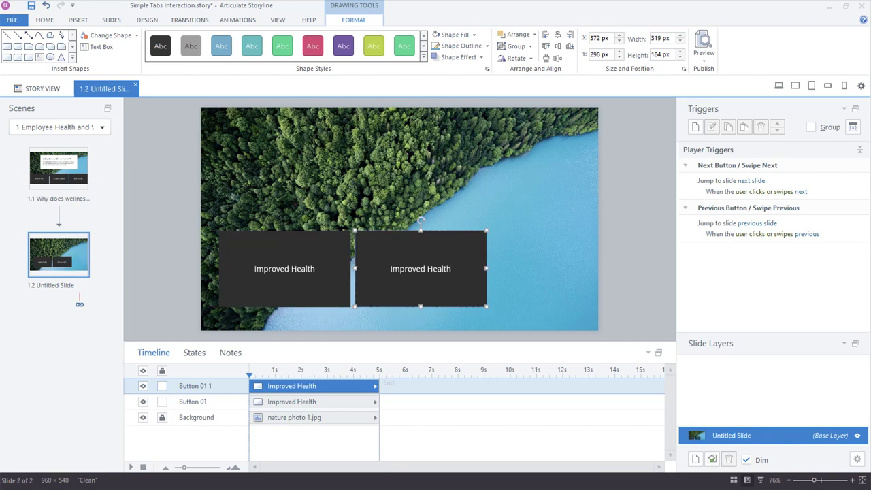
Step: Examine the duplicated button's Normal, Hover, Visited and Selected states
click(194, 352)
click(238, 427)
click(314, 427)
click(390, 427)
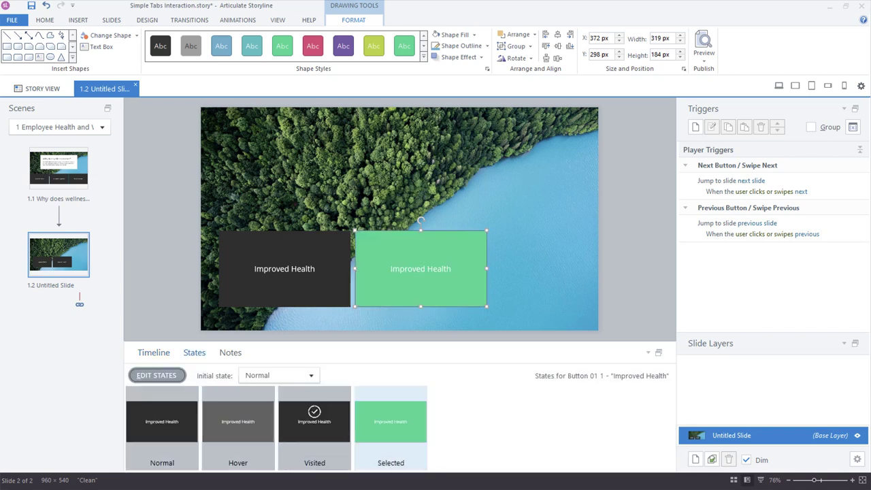
click(314, 427)
click(237, 427)
click(162, 427)
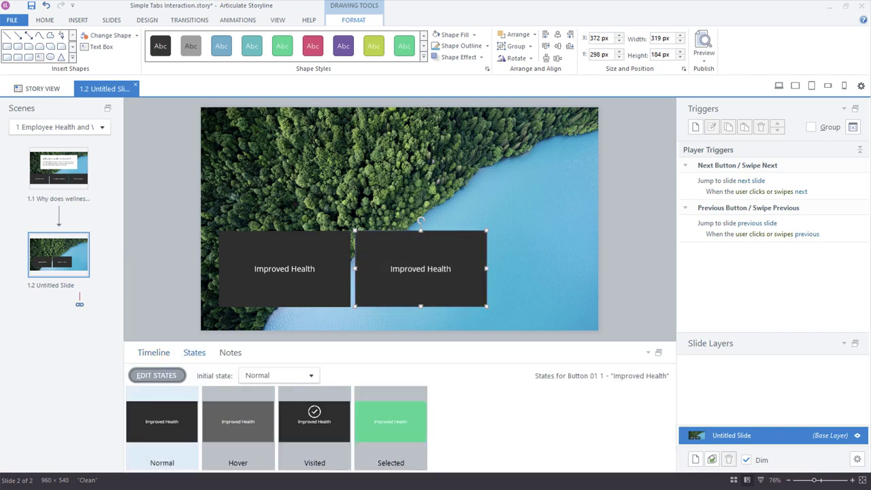
click(314, 427)
click(389, 427)
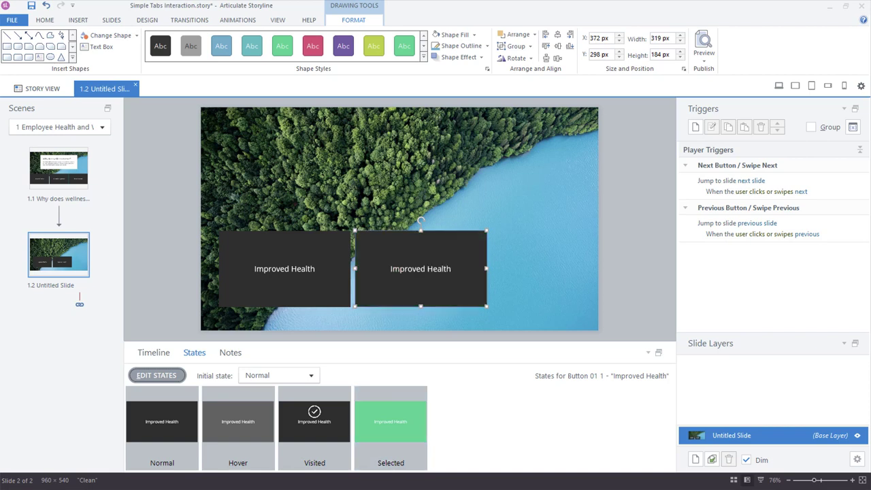
Step: Replace the duplicated button's label with "Increase in Happiness"
triple_click(419, 268)
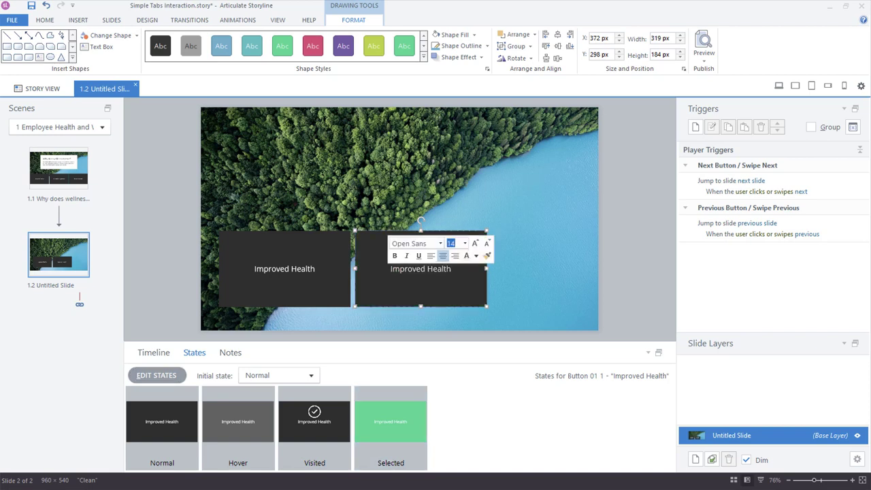
text(Incr)
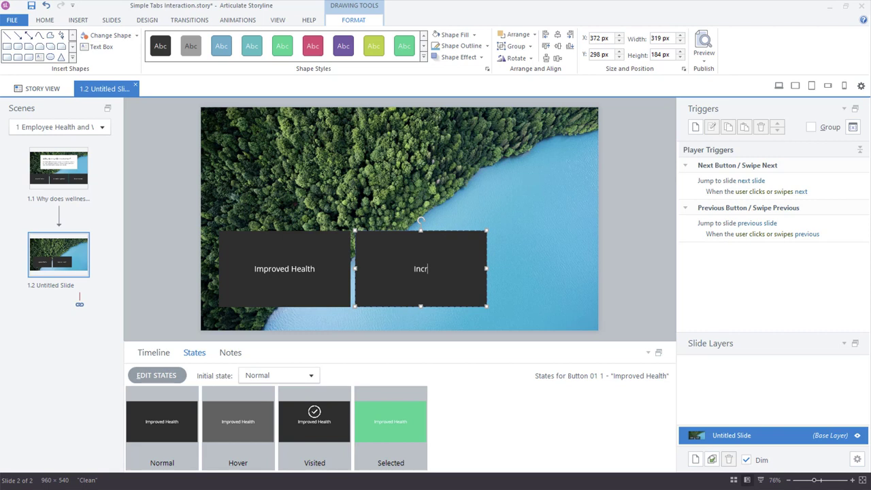
text(ease in Happiness)
key(Escape)
Step: Check how the Increase in Happiness label looks in each of the button's states
click(420, 268)
click(390, 428)
key(Left)
key(Left)
key(Left)
key(Right)
key(Right)
key(Right)
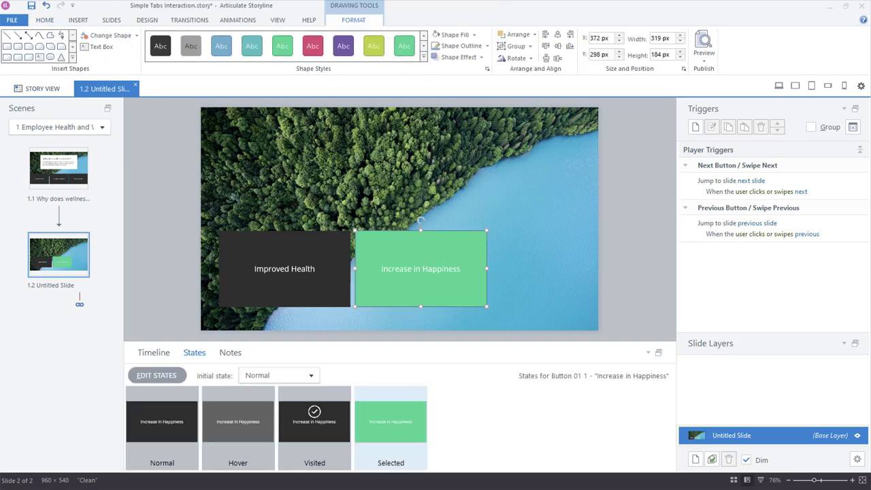
click(314, 422)
click(238, 421)
click(162, 422)
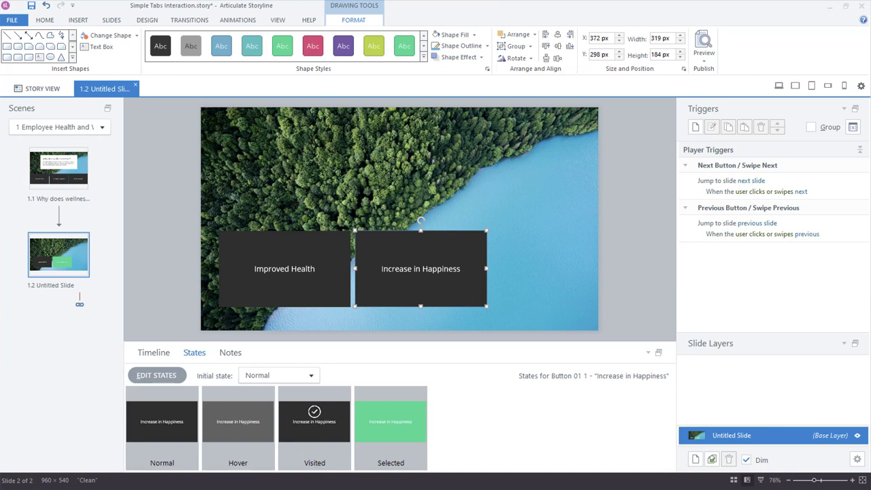
Step: Rename the Increase in Happiness button as "Button 02" in the timeline
click(153, 353)
double_click(196, 385)
text(Button 02)
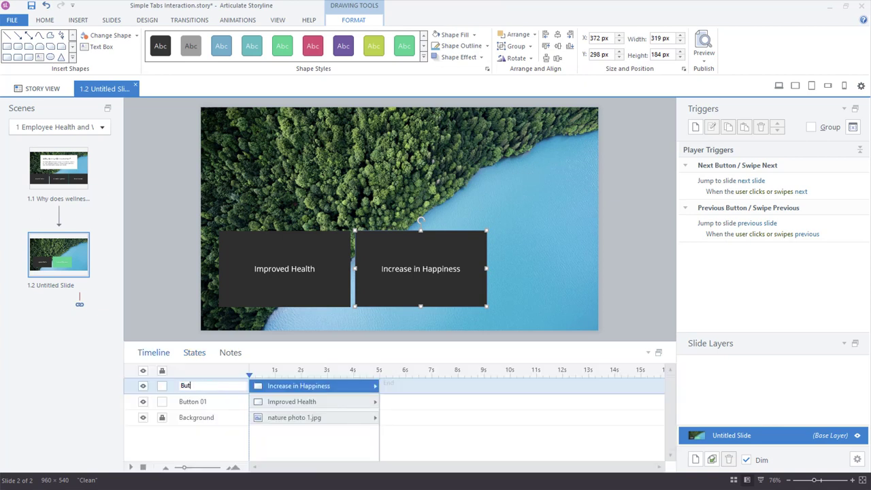
key(Return)
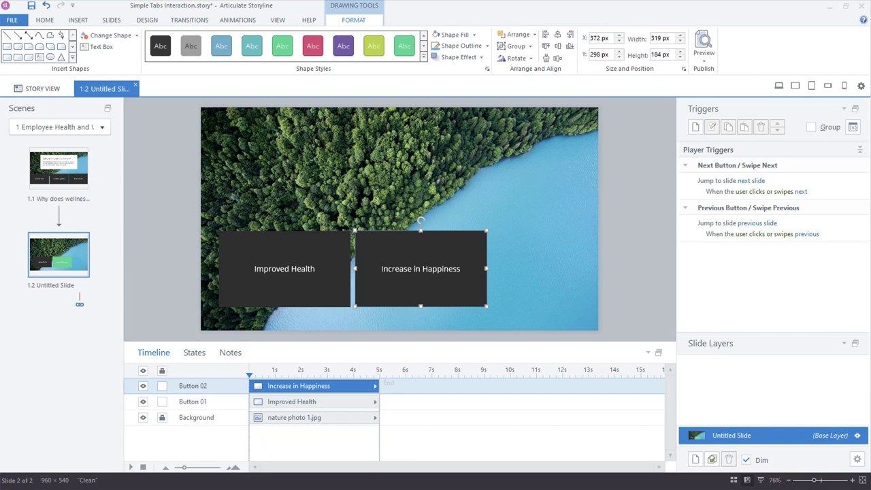
Step: Duplicate Button 02 to about X 684, Y 298 px and label the copy "More Connected"
drag(401, 272, 532, 272)
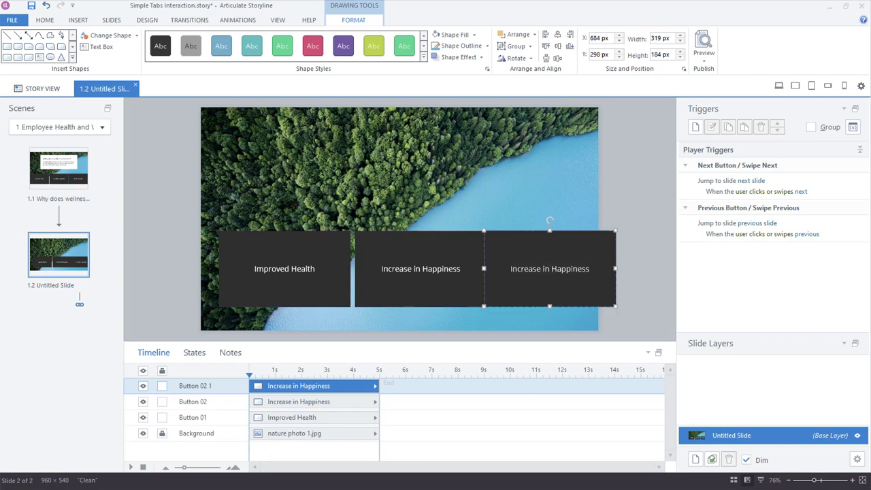
text(More Co)
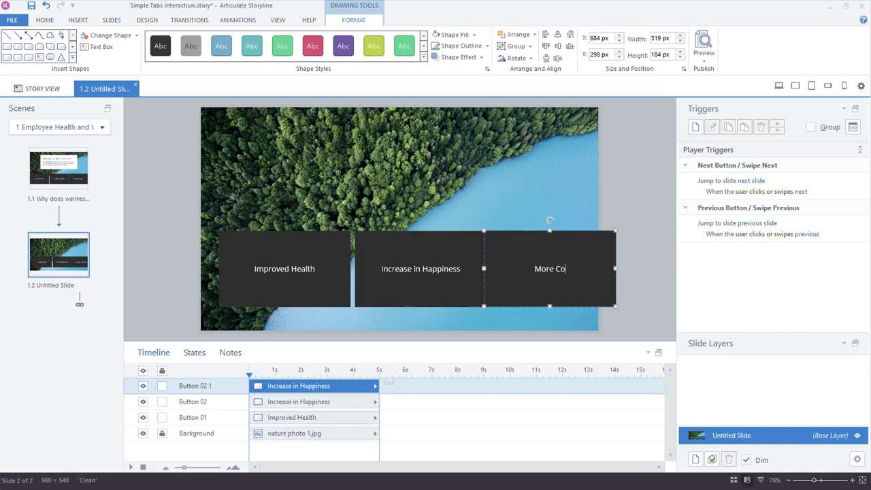
text(nnected)
Step: Align the Improved Health button to the slide's left and bottom edges, at X 0, Y 356 px
mouse_move(325, 246)
mouse_down()
mouse_move(309, 270)
mouse_move(322, 258)
mouse_up()
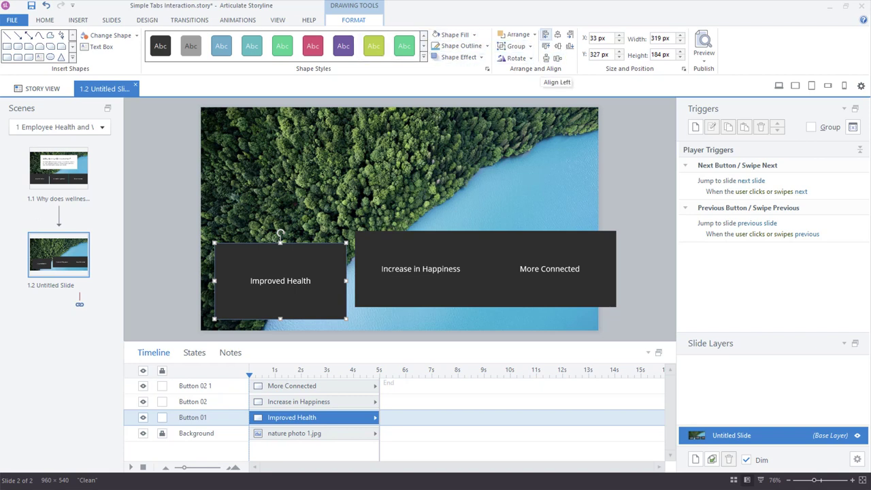
click(545, 34)
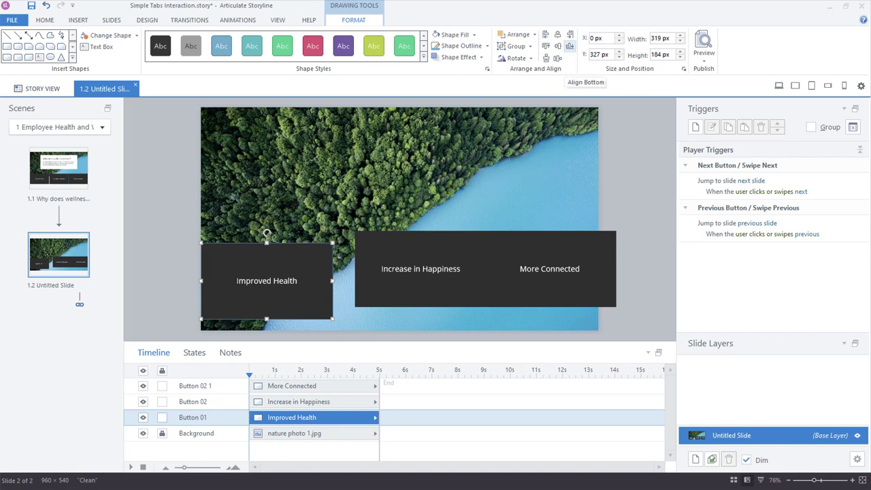
click(570, 46)
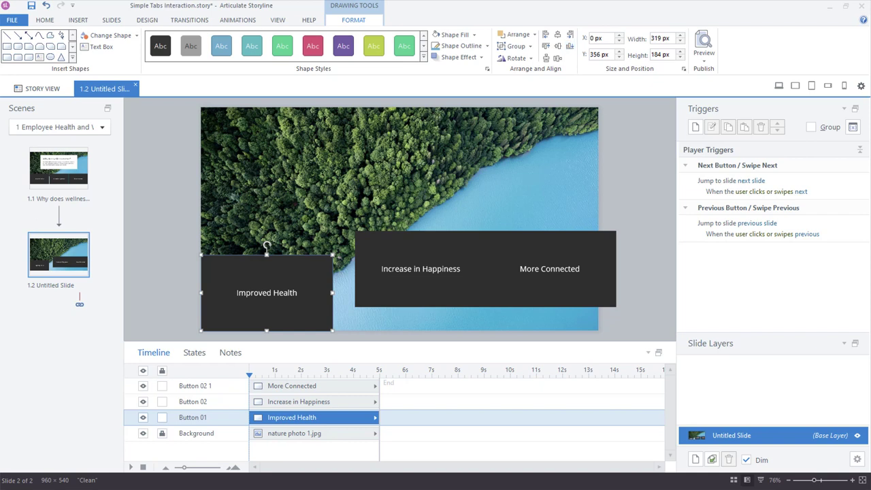
Step: Center the Increase in Happiness button horizontally on the slide and align it to the bottom edge
click(421, 269)
click(557, 35)
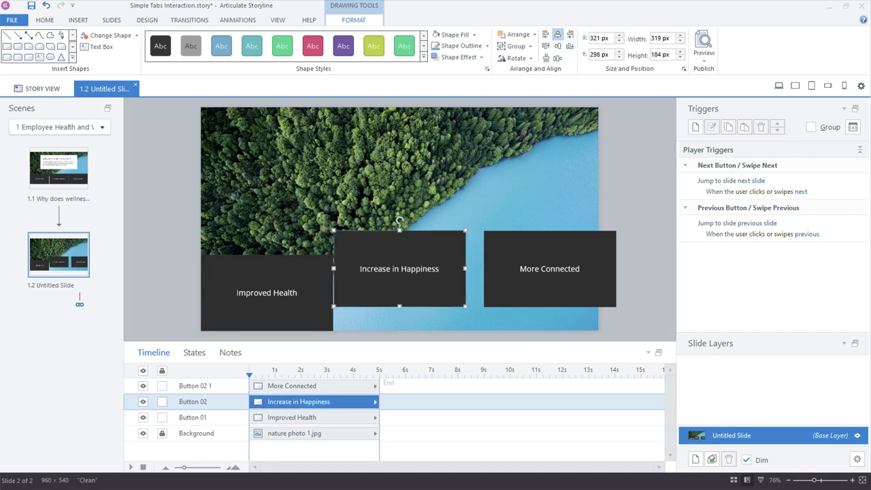
click(570, 46)
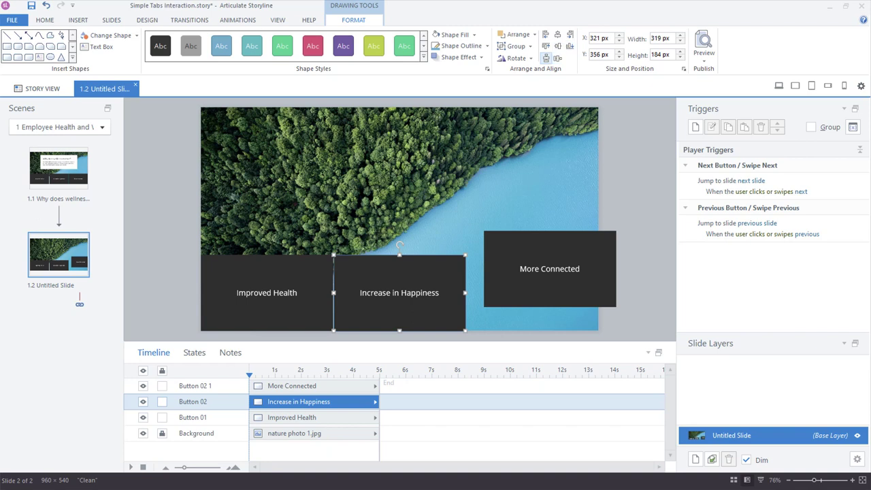
Step: Move the More Connected button into the slide's bottom-right corner and distribute all three buttons horizontally
drag(544, 279, 526, 303)
key(Escape)
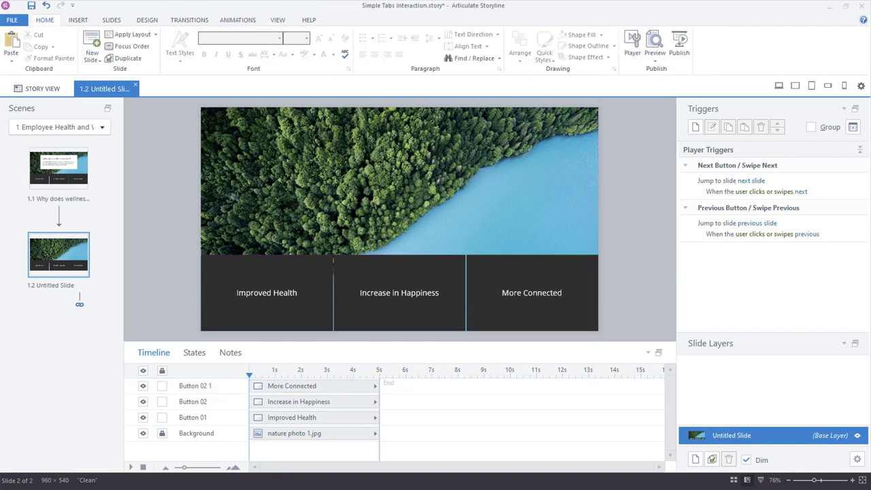
mouse_move(618, 238)
mouse_down()
mouse_move(452, 301)
mouse_move(179, 339)
mouse_up()
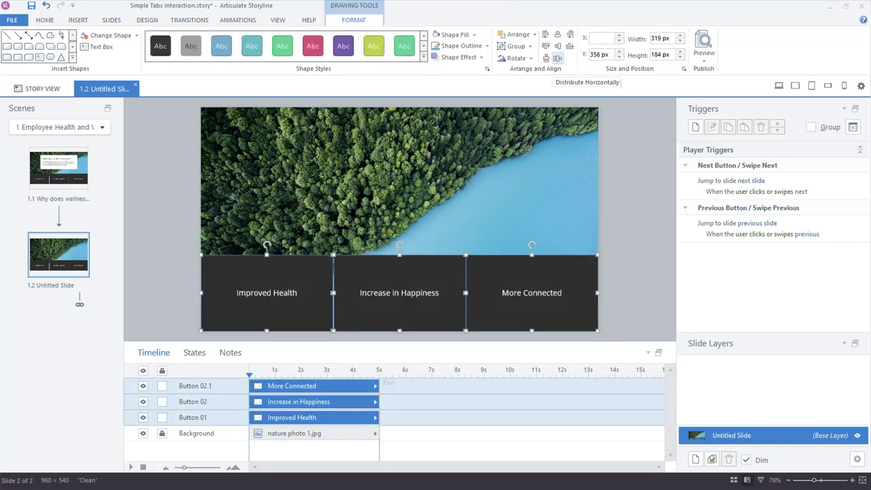
click(557, 59)
Step: Rename the More Connected button's timeline object to "Button 03"
double_click(196, 386)
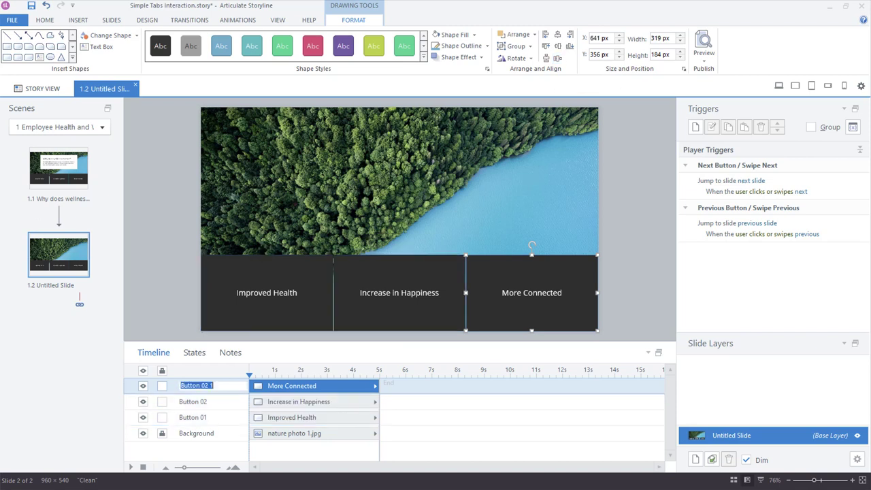
text(Button 03)
key(Return)
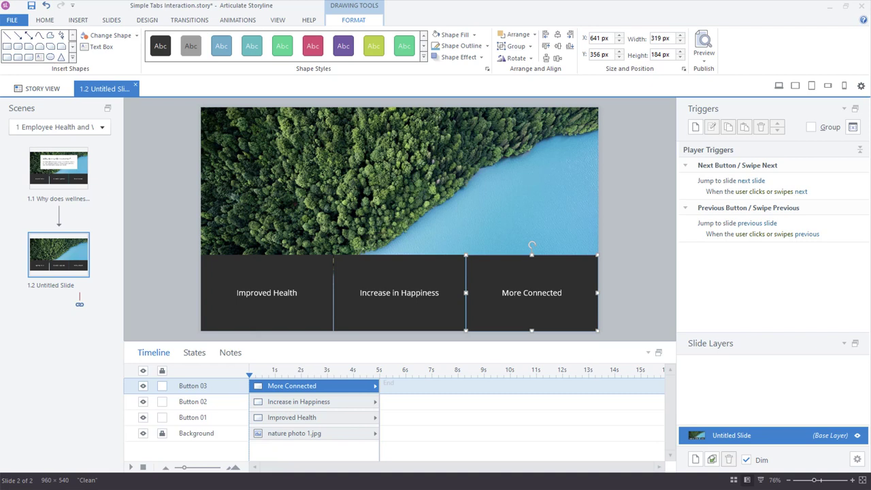
drag(313, 120, 529, 214)
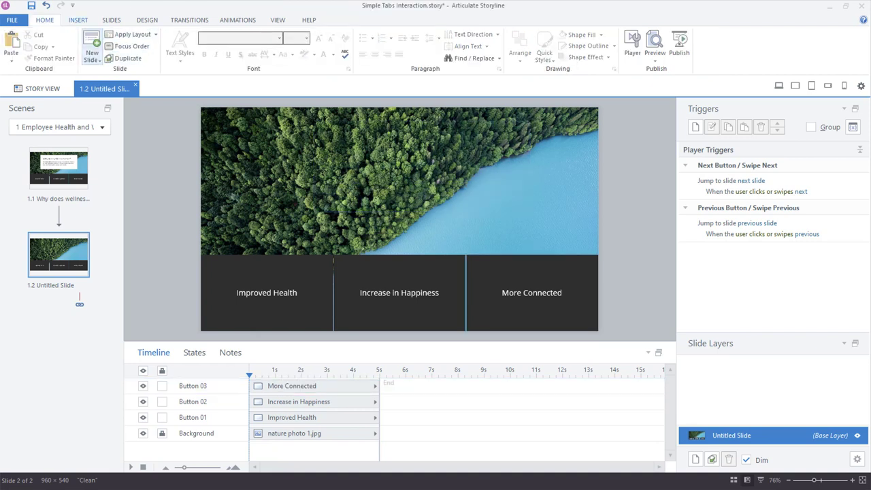
Step: Draw a rectangle about 536 by 256 px over the photo above the buttons, at about X 236, Y 26 px
click(78, 19)
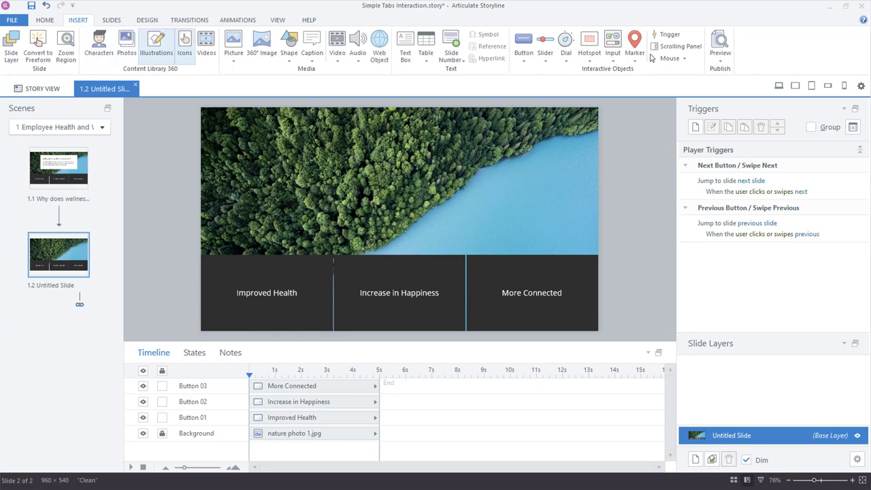
click(289, 49)
click(296, 102)
drag(303, 117, 520, 224)
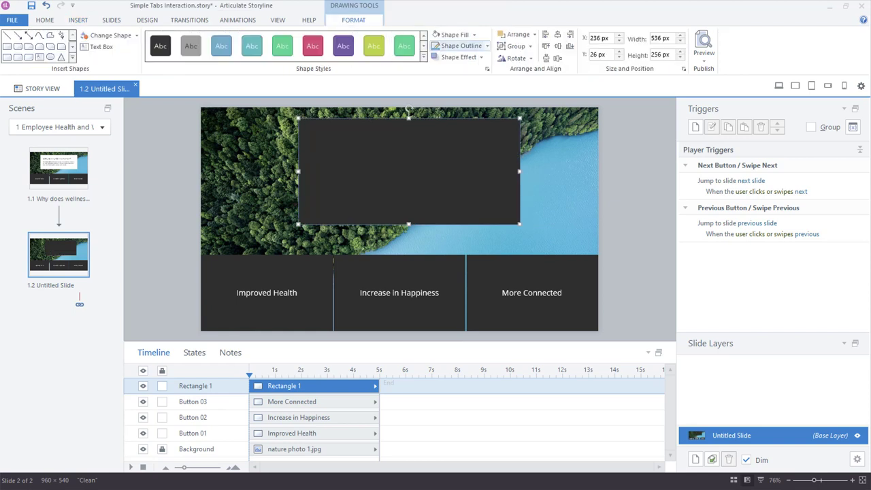
Step: Give the new rectangle a white fill and no outline
click(450, 35)
click(487, 46)
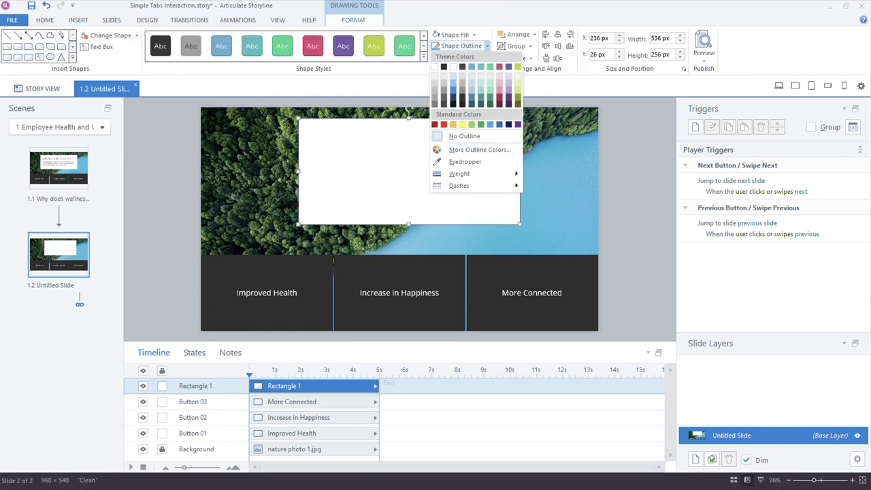
click(462, 136)
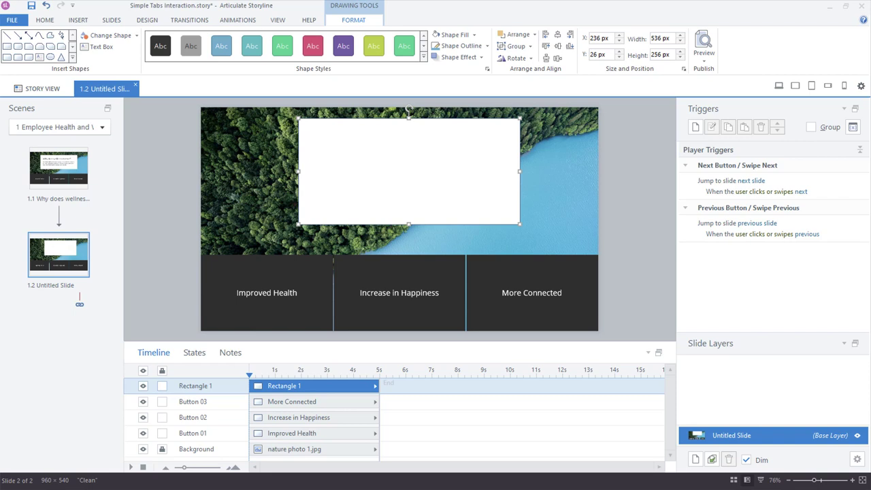
key(Escape)
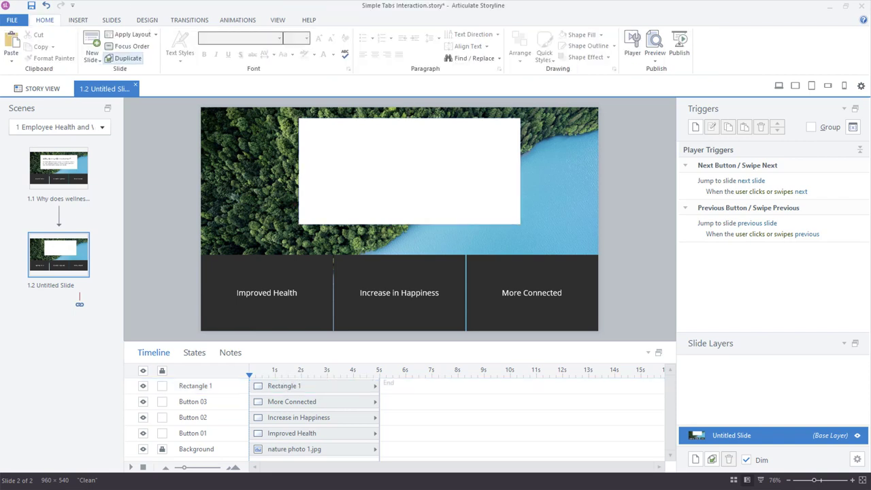
Step: Add a text box reading "Why does wellness matter?" in the upper part of the white rectangle
click(78, 20)
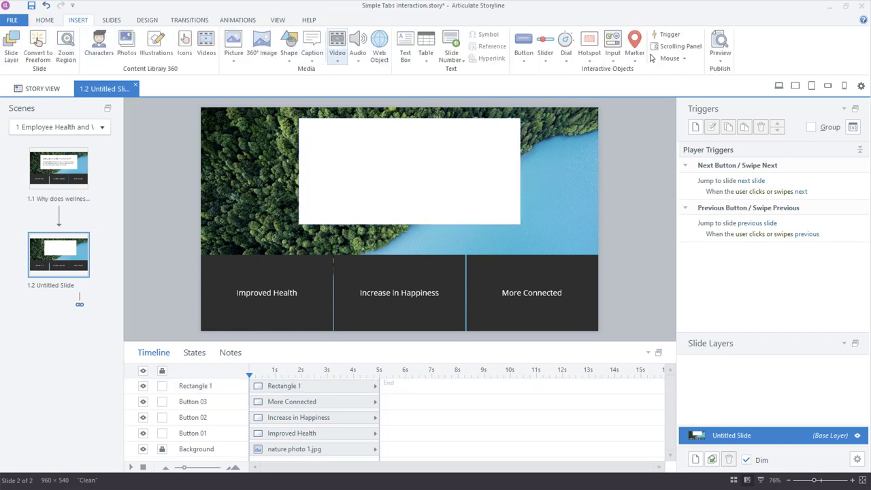
key(ctrl+v)
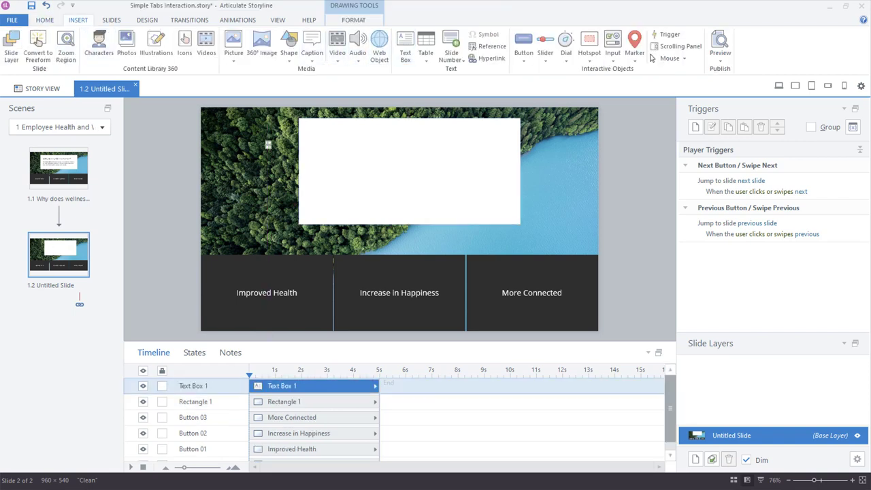
drag(336, 143, 433, 136)
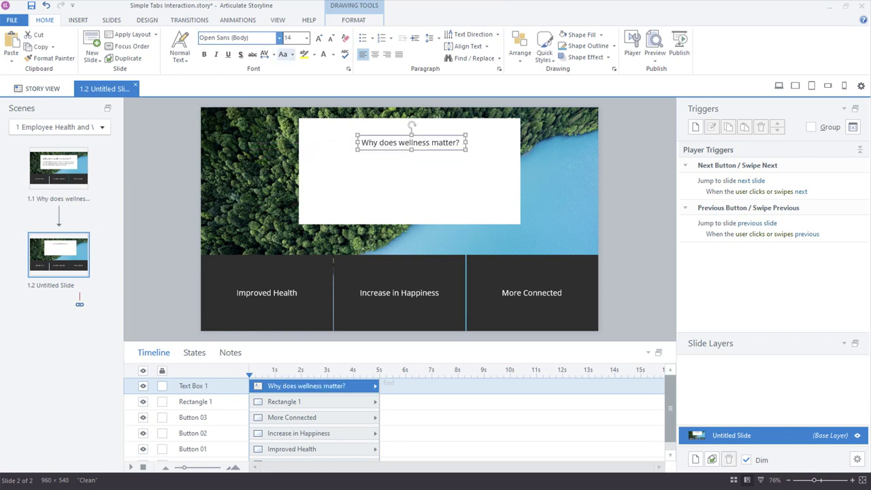
Step: Set the heading text to the Spartan (Headings) font at size 20 and reposition it near the white rectangle's upper edge
click(279, 38)
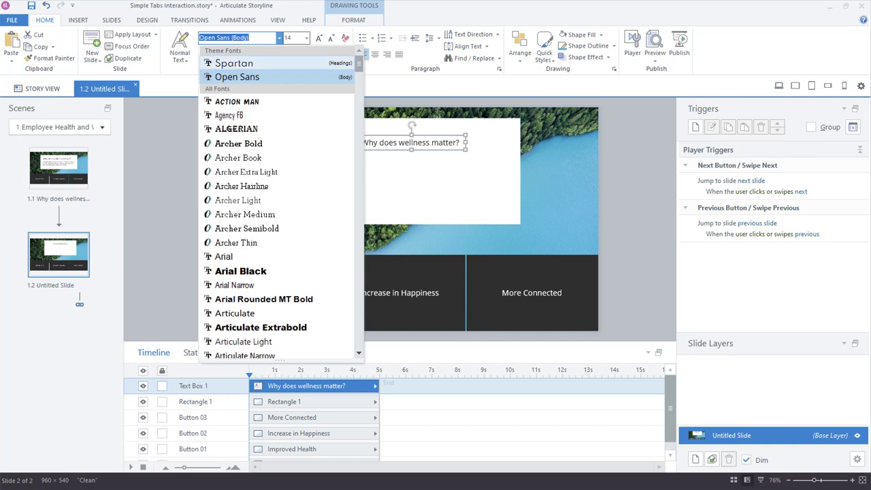
click(233, 63)
click(318, 37)
click(319, 37)
click(319, 38)
drag(526, 145, 502, 139)
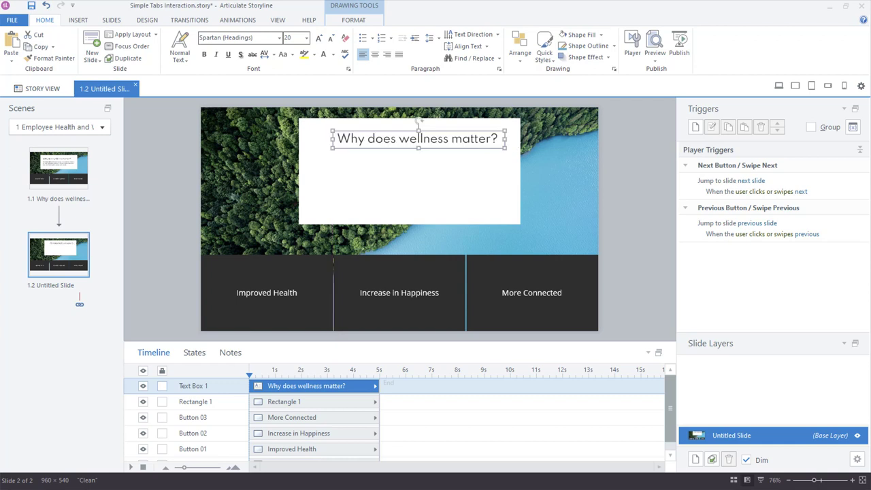
Step: Add a text box below the heading with the paragraph starting "Employee wellness is more than just the absence of illness" and ending "Explore each benefit."
click(78, 20)
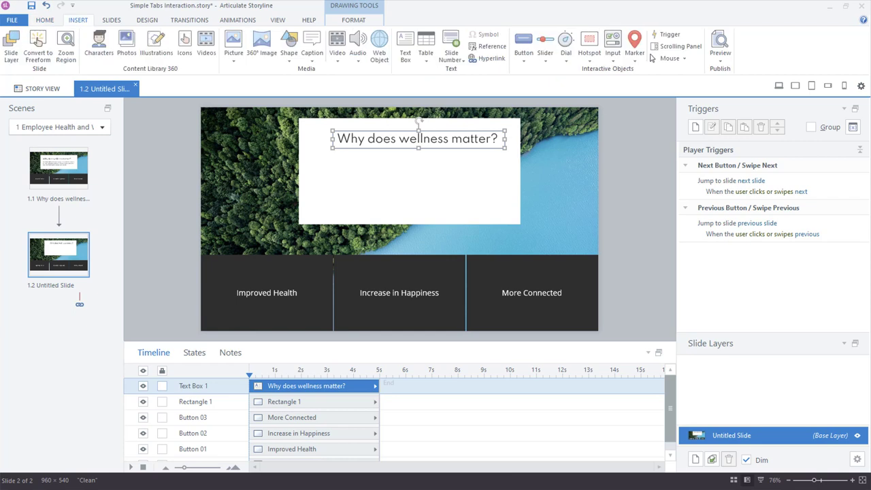
click(405, 47)
drag(325, 161, 513, 214)
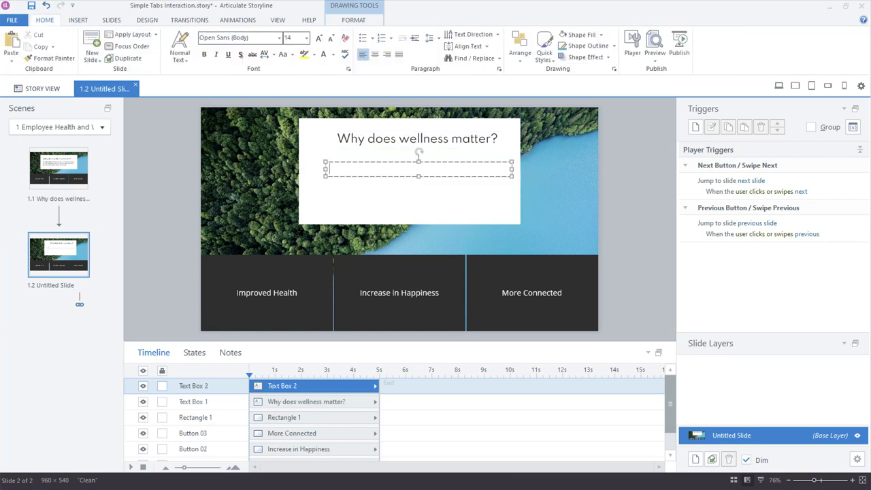
text(Employee wellness is more than just the absence of illness—it's about optimizing the health of all employees and various elements that impact it. Explore each benefit.)
key(Escape)
click(313, 184)
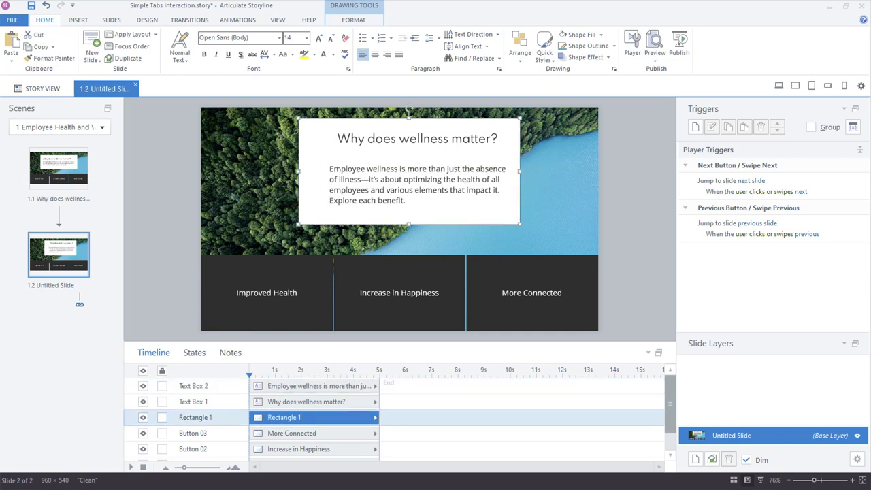
Step: Make the "Why does wellness matter?" heading bold and increase its size to 24
click(417, 138)
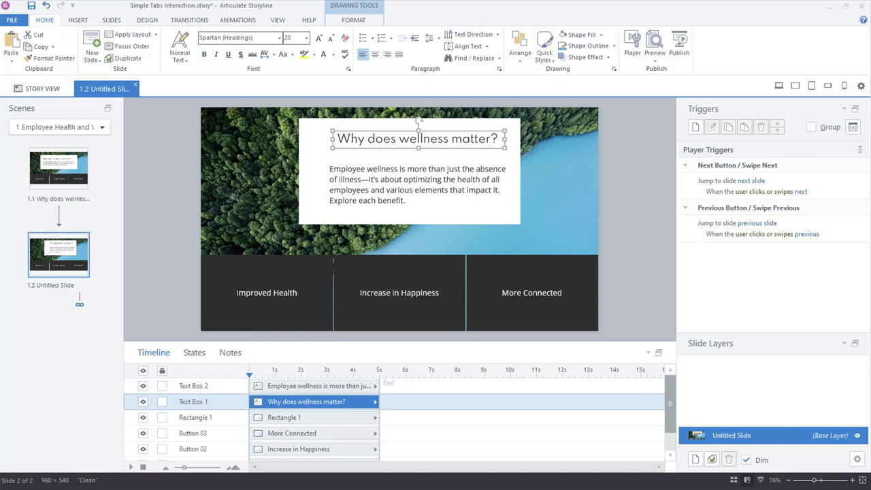
click(204, 55)
click(319, 37)
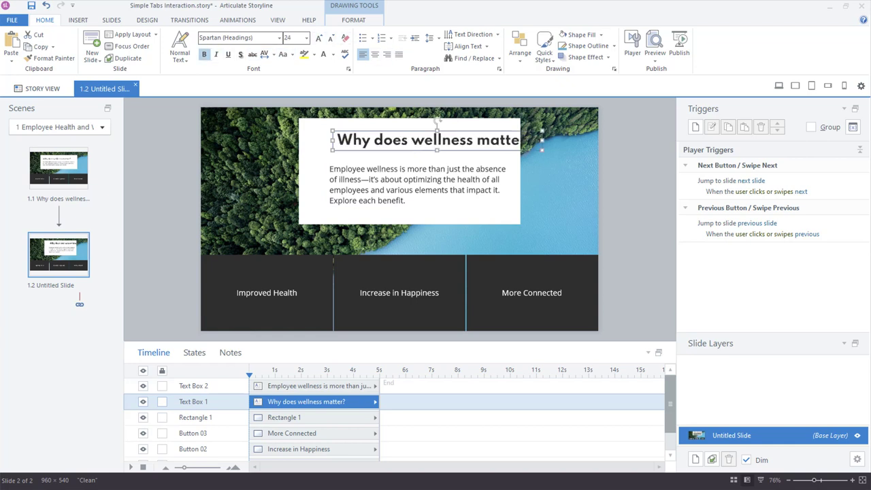
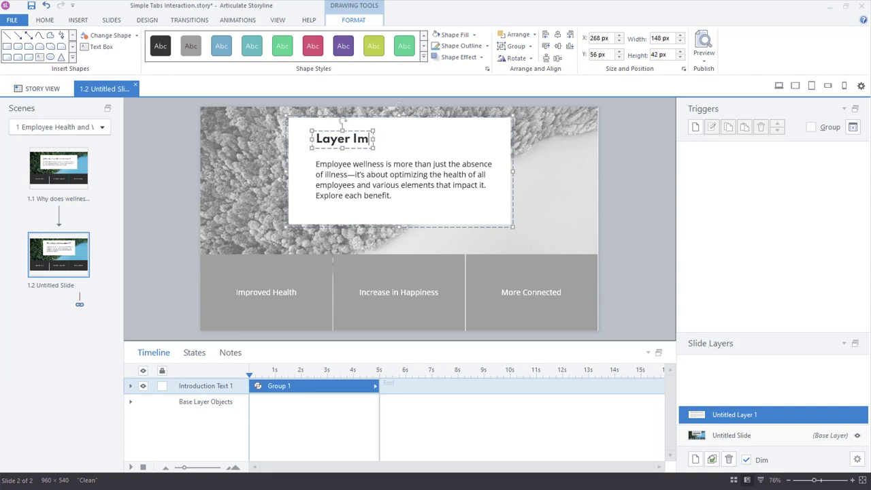
Step: Complete the layer's heading as "Layer Improved Health" and rename Untitled Layer 1 to "Improved Health"
text(Health)
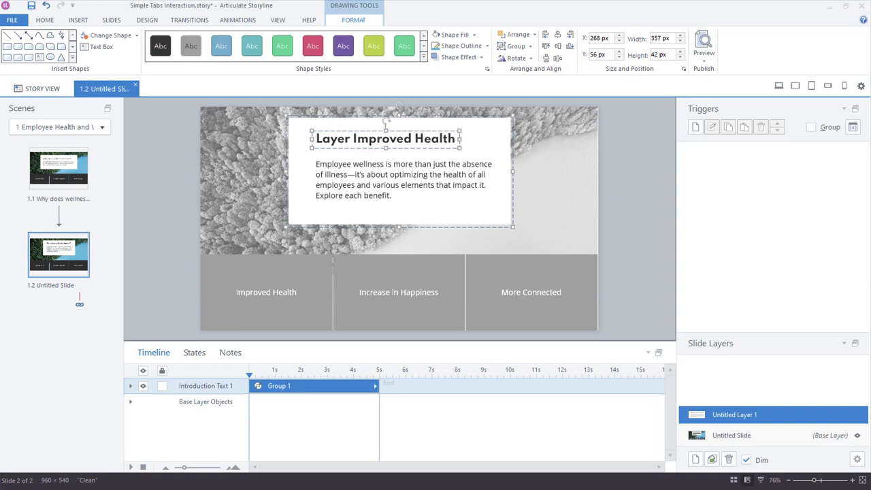
key(Escape)
double_click(733, 414)
text(Impro)
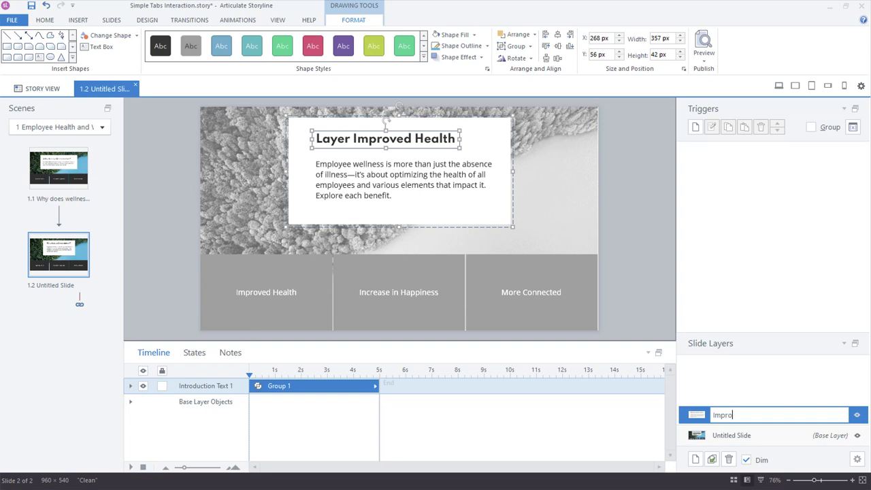
text(ved Health)
key(Return)
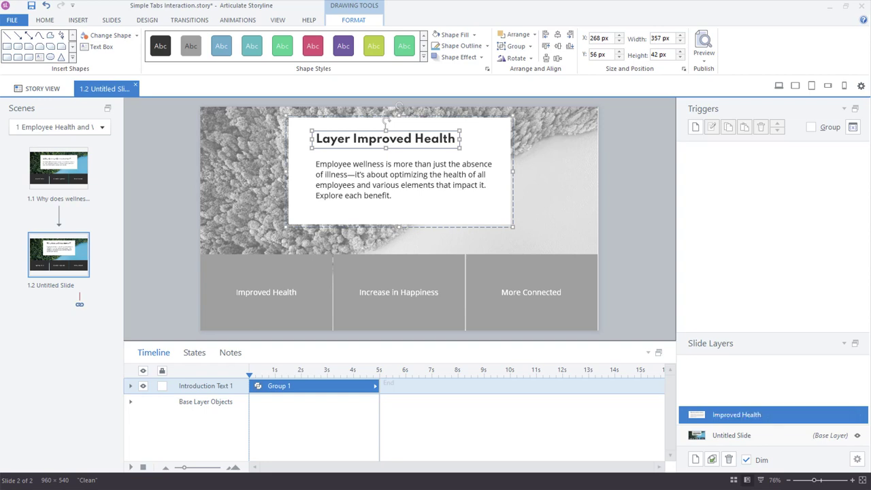
key(Escape)
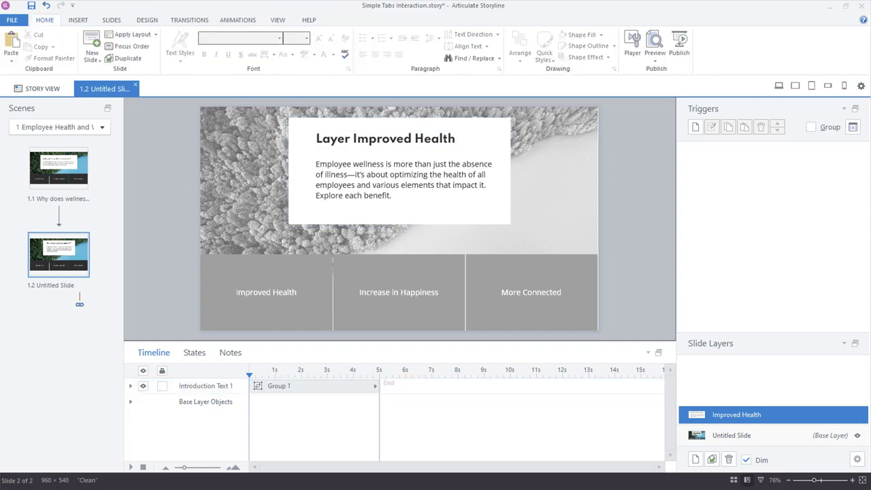
Step: Duplicate the Improved Health layer and name the copy "Increase in Happiness"
click(712, 460)
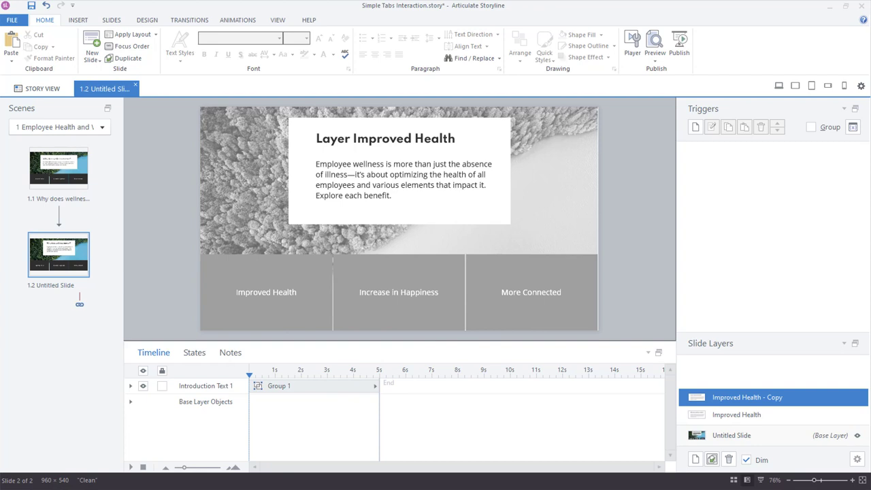
double_click(747, 397)
text(Inc)
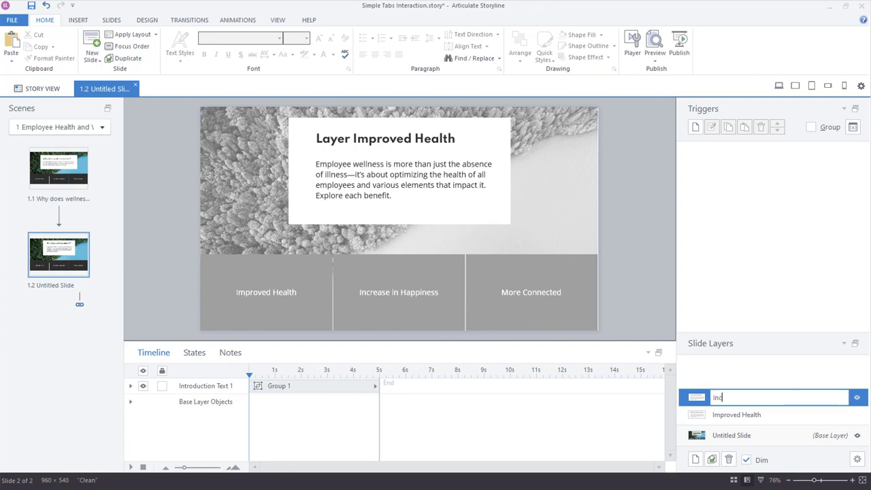
text(rease in Happiness)
key(Return)
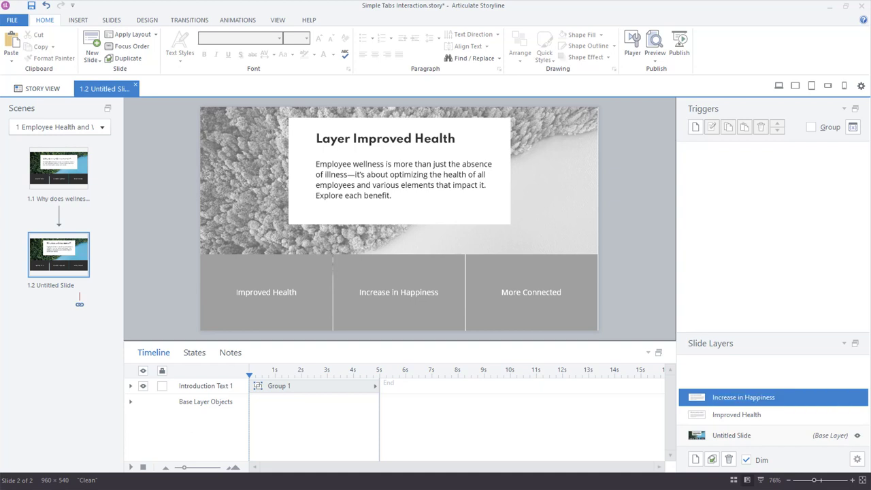
Step: Change the heading on the Increase in Happiness layer to "Layer Increase in Happiness"
drag(353, 138, 455, 139)
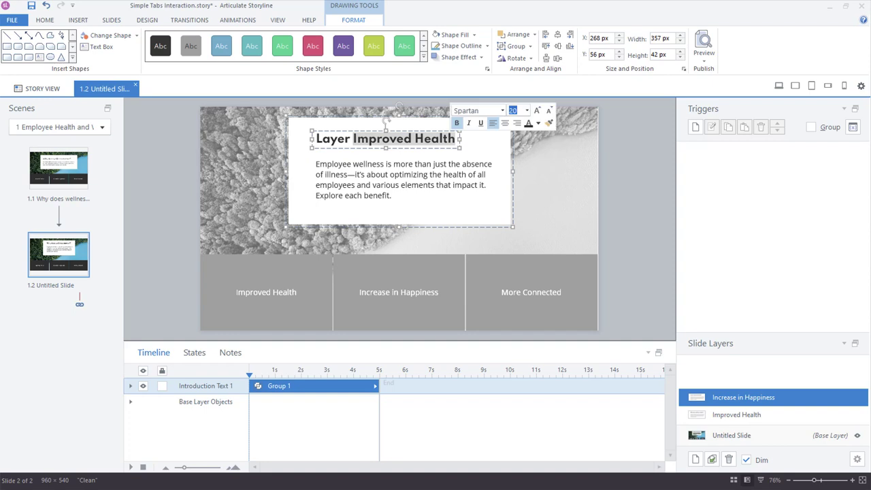
text(Inc)
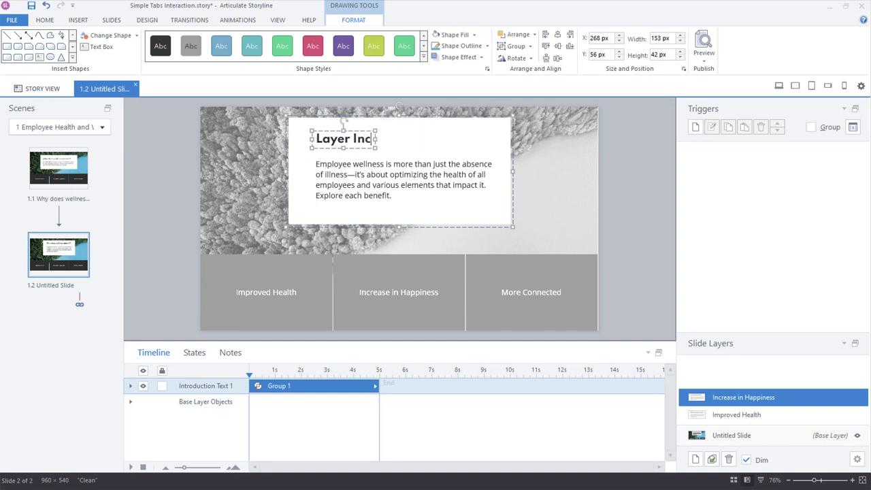
text(reas)
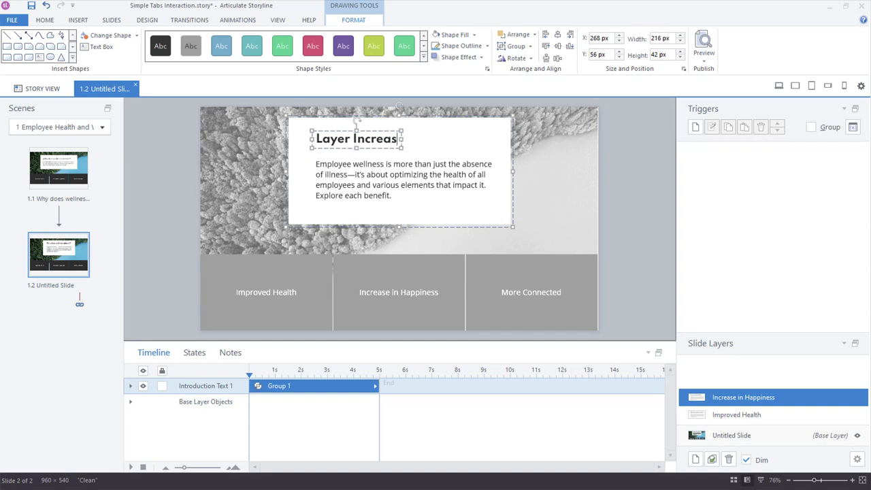
text(e in)
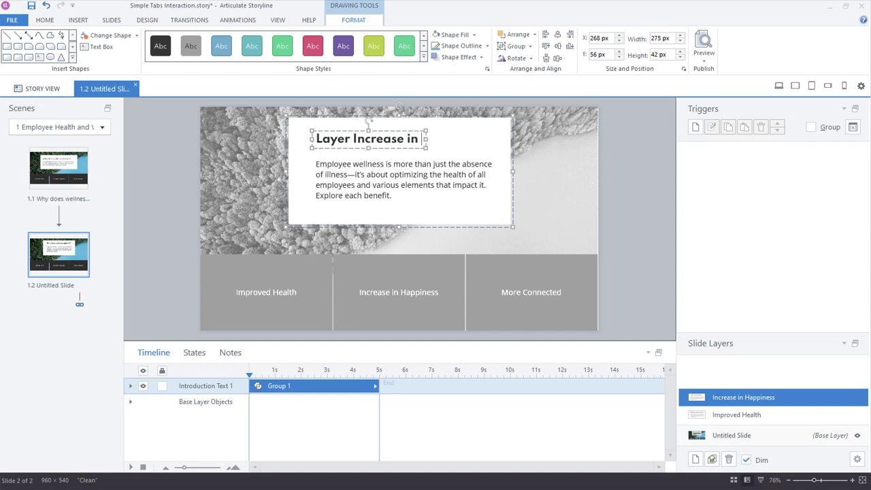
text( Happinee)
key(BackSpace)
key(BackSpace)
key(BackSpace)
text(nee)
key(BackSpace)
text(ss)
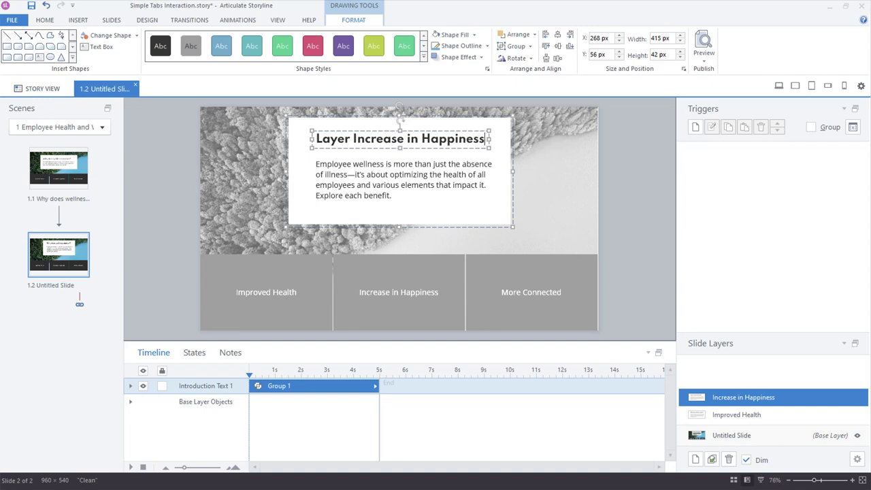
key(Escape)
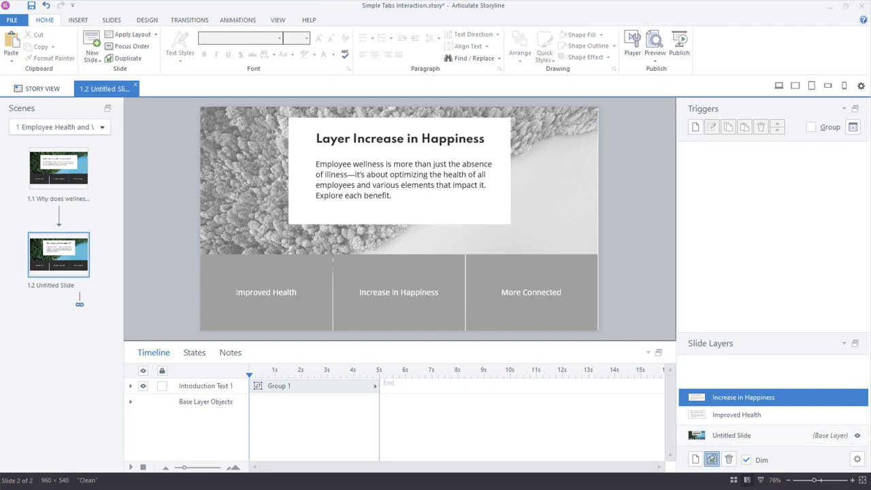
Step: Duplicate the Increase in Happiness layer and name the copy "More Connected"
click(712, 459)
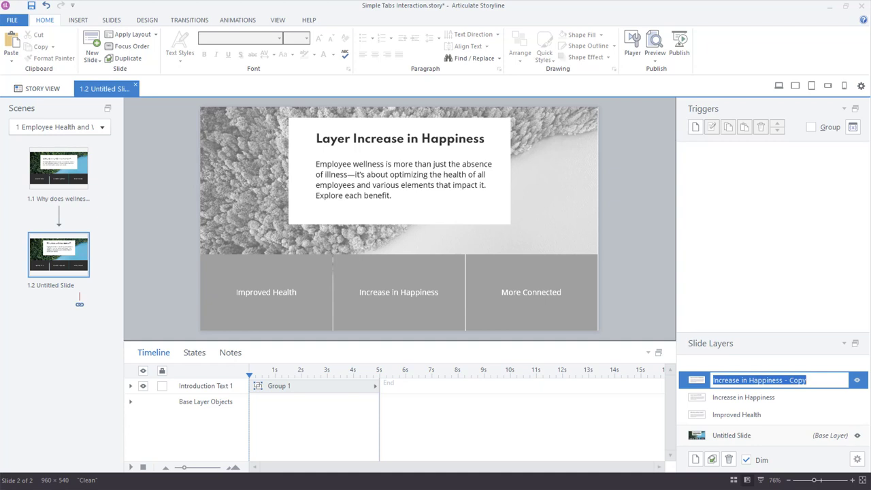
text(More )
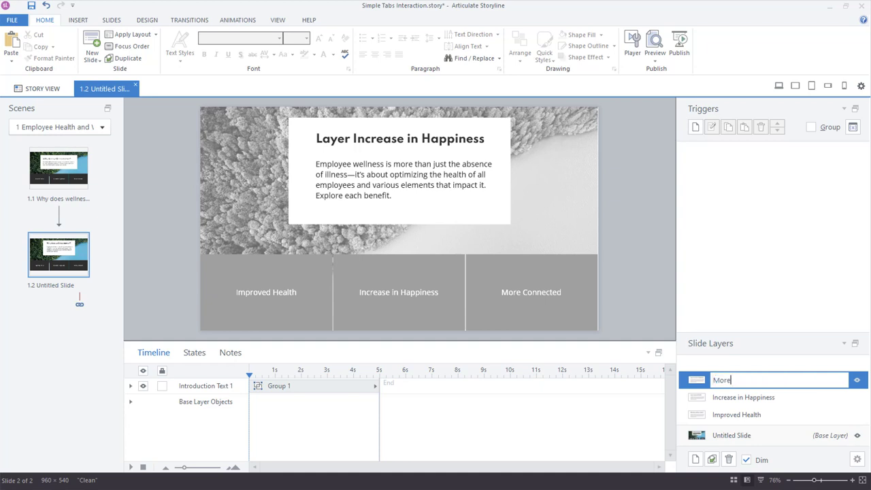
text(Connected)
key(Return)
key(Return)
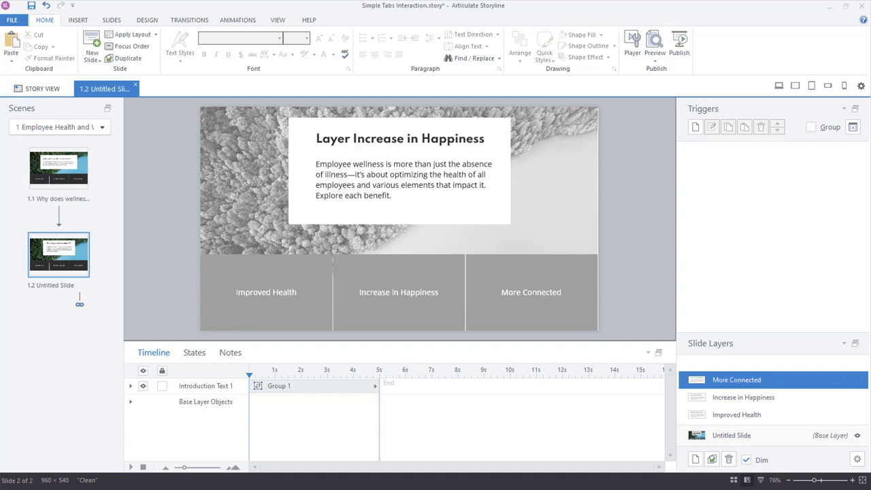
Step: Change the heading on the More Connected layer to "Layer More Connected"
drag(353, 138, 484, 139)
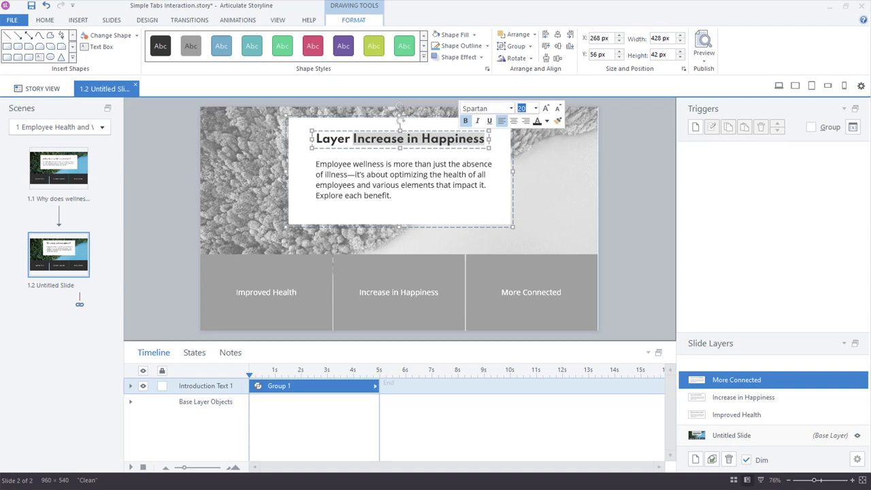
text(More Co)
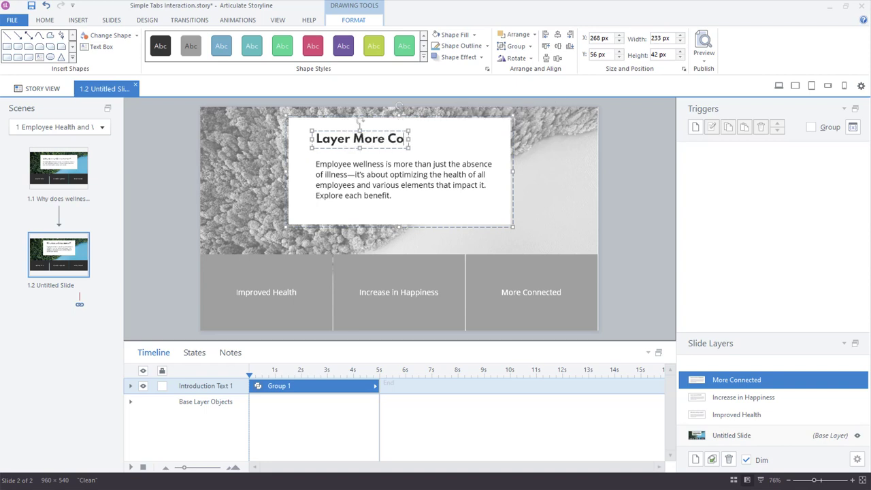
text(nnected)
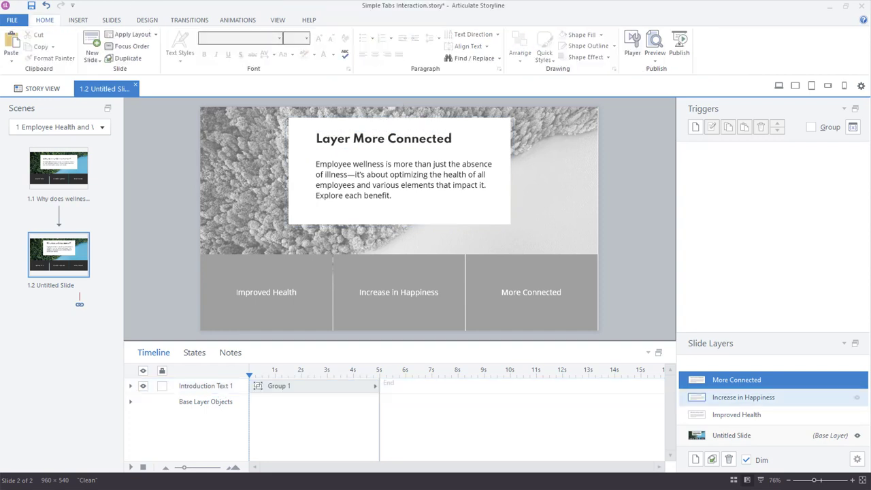
Step: Review the headings on the Improved Health, Increase in Happiness and More Connected layers
click(742, 397)
click(736, 414)
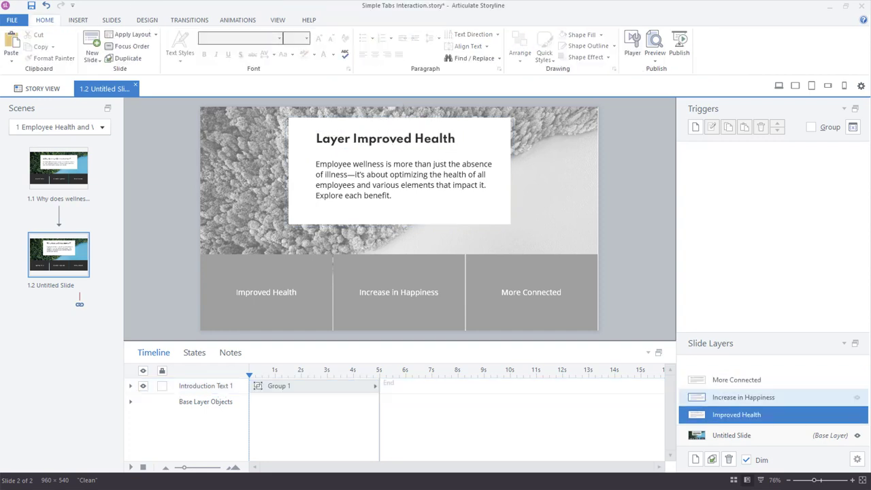
click(743, 397)
click(736, 380)
click(743, 397)
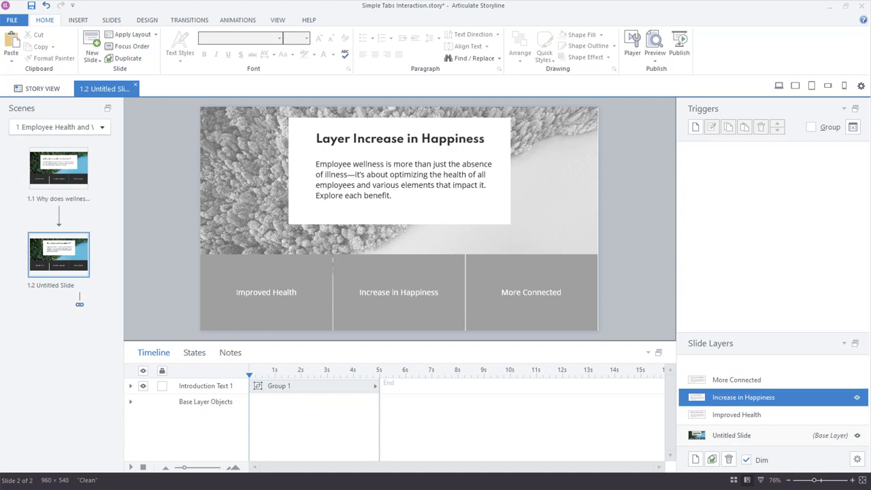
Step: Rename the untitled base layer of slide 1.2 as "Tabs Interaction"
click(731, 435)
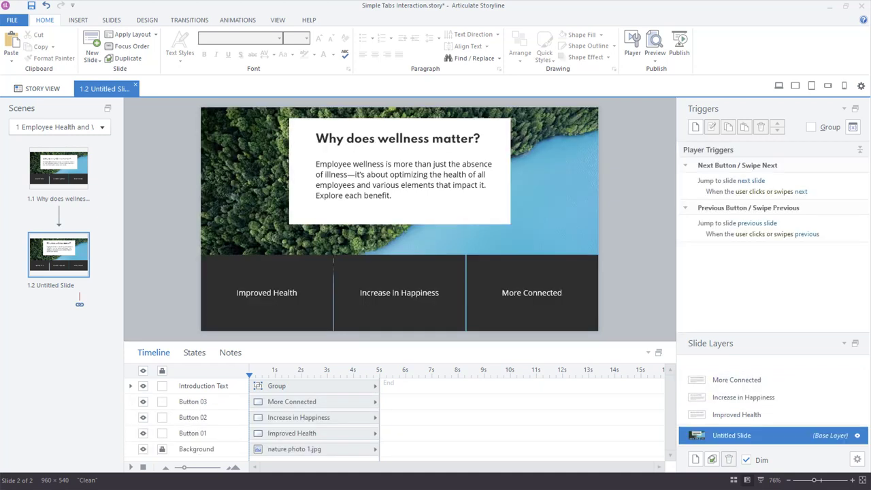
double_click(731, 434)
text(Tab)
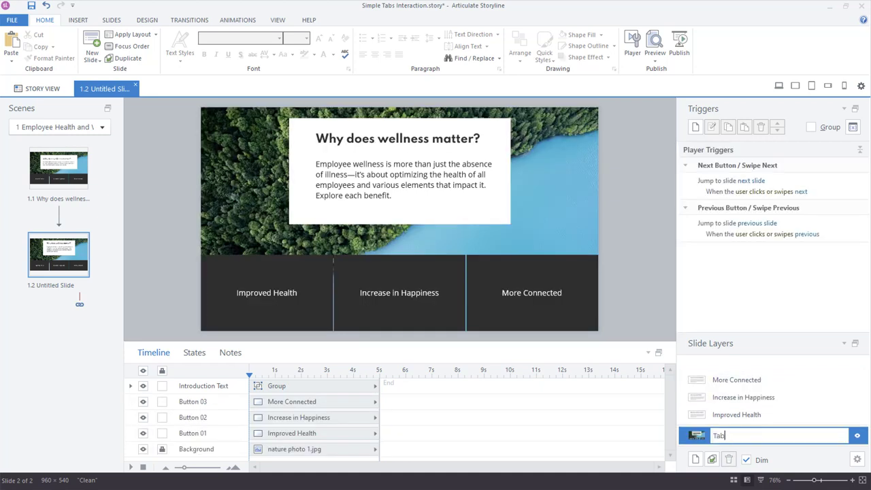
text(s Interaction)
key(Return)
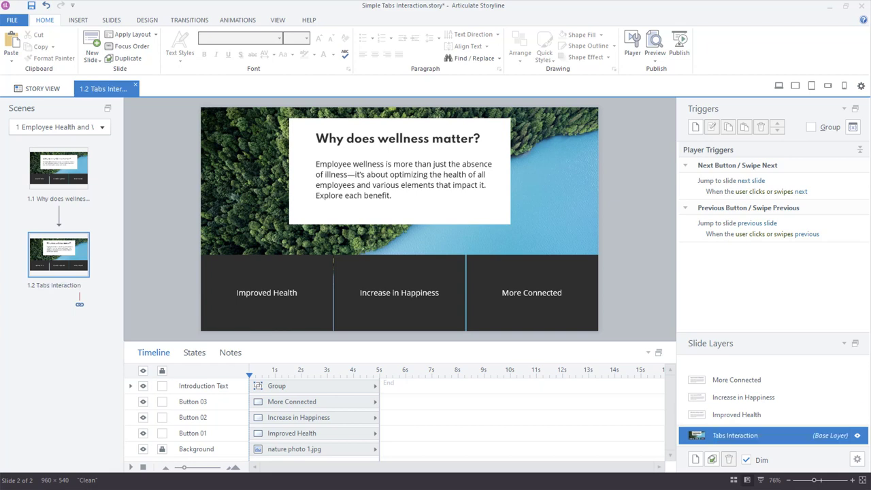
Step: Add a trigger on the base layer that shows the Improved Health layer when Button 01 is clicked
click(266, 293)
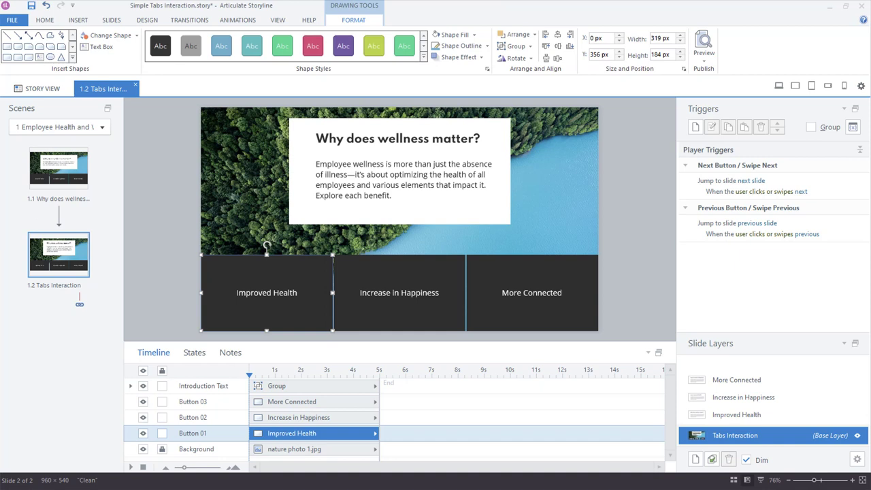
key(Tab)
key(Tab)
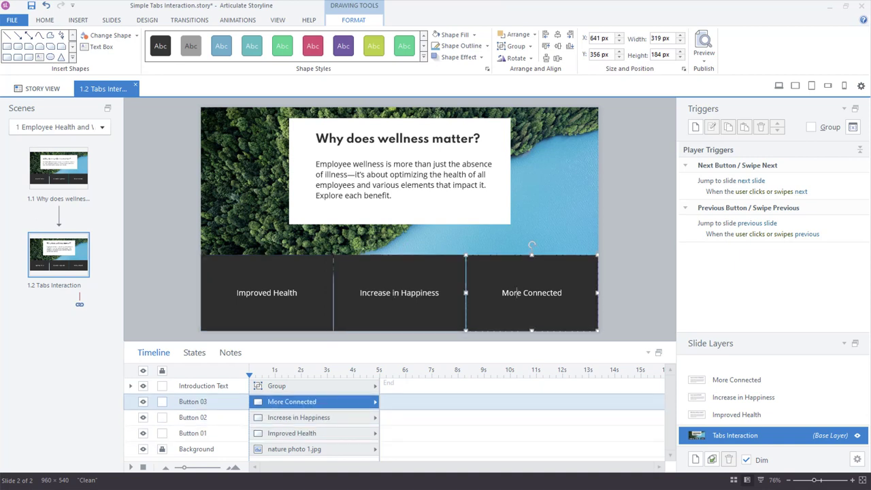
click(266, 292)
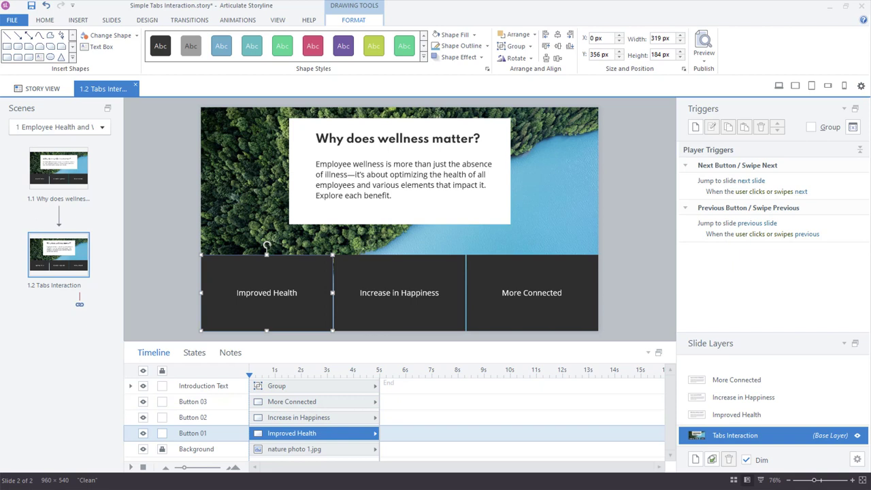
click(695, 126)
drag(436, 161, 575, 80)
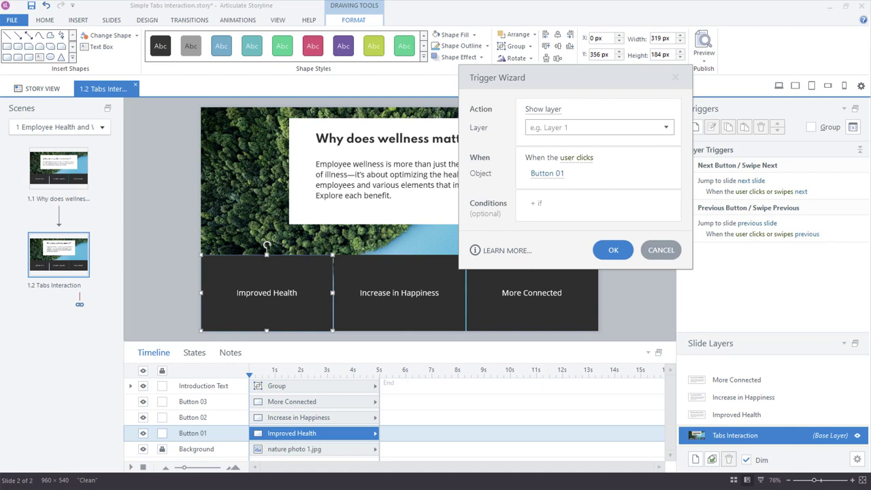
click(665, 127)
key(Down)
key(Down)
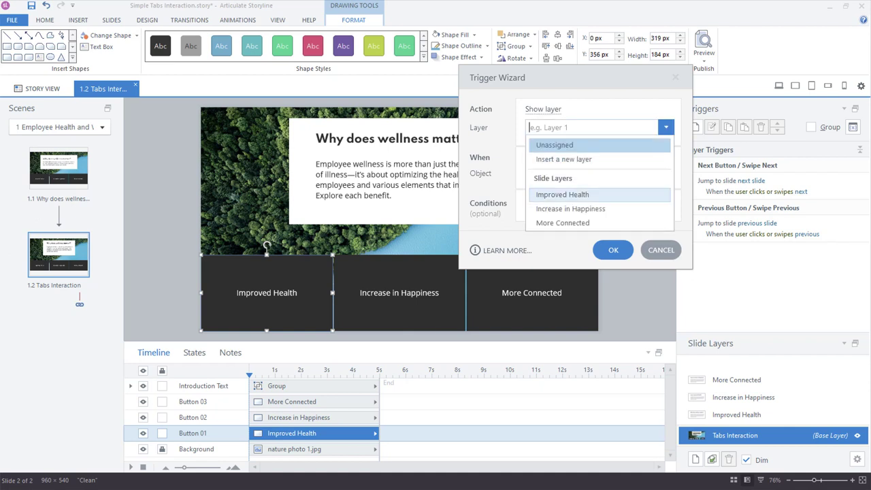
key(Return)
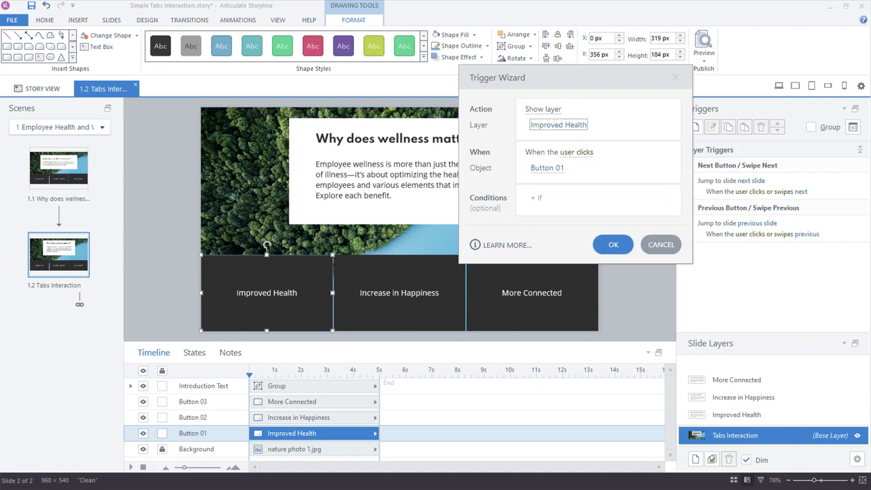
click(613, 244)
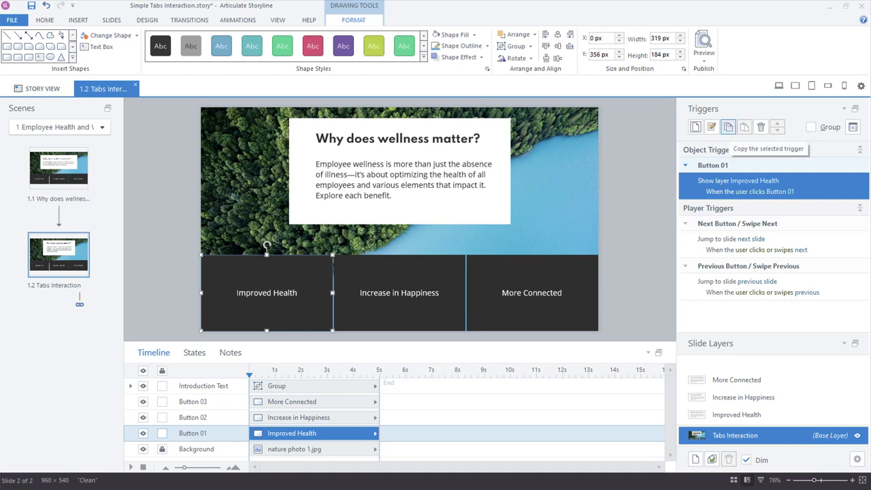
Step: Copy the show-layer trigger of Button 01 onto Button 02 and Button 03 together
click(727, 126)
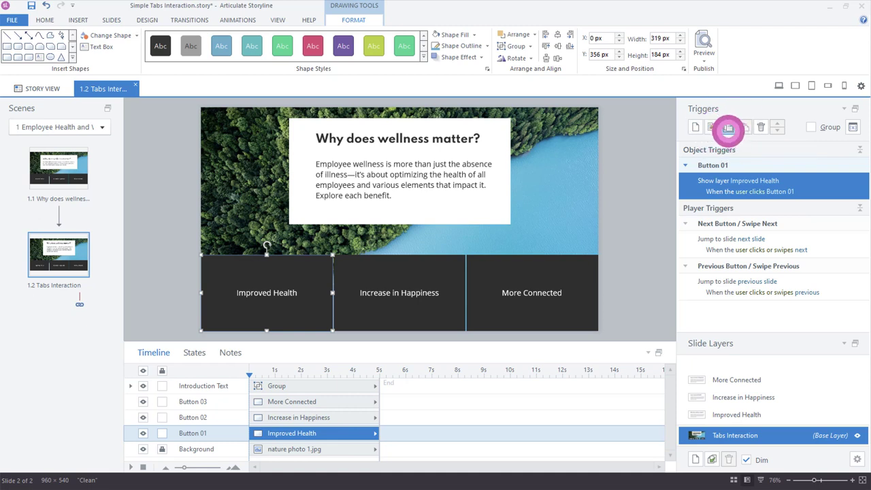
click(425, 294)
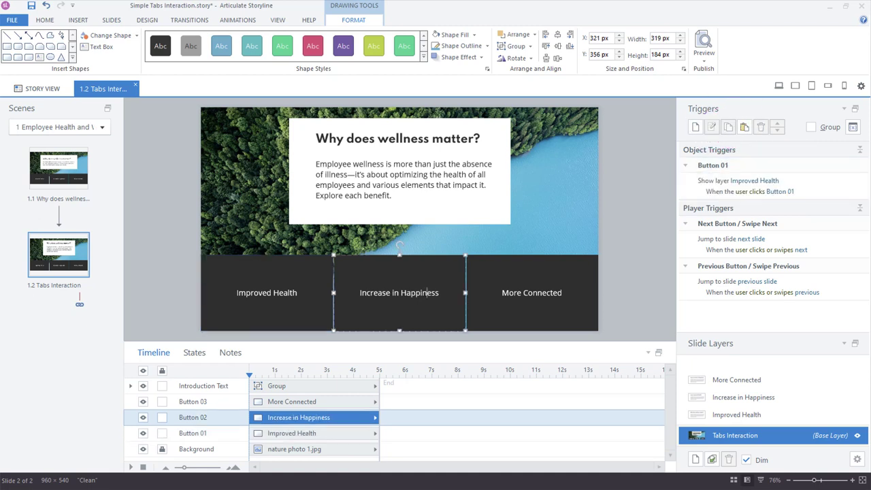
ctrl+click(531, 294)
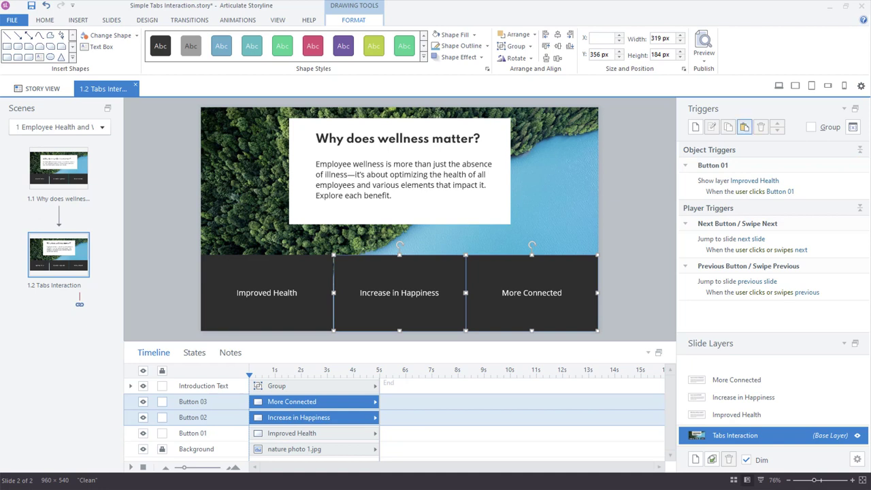
click(744, 126)
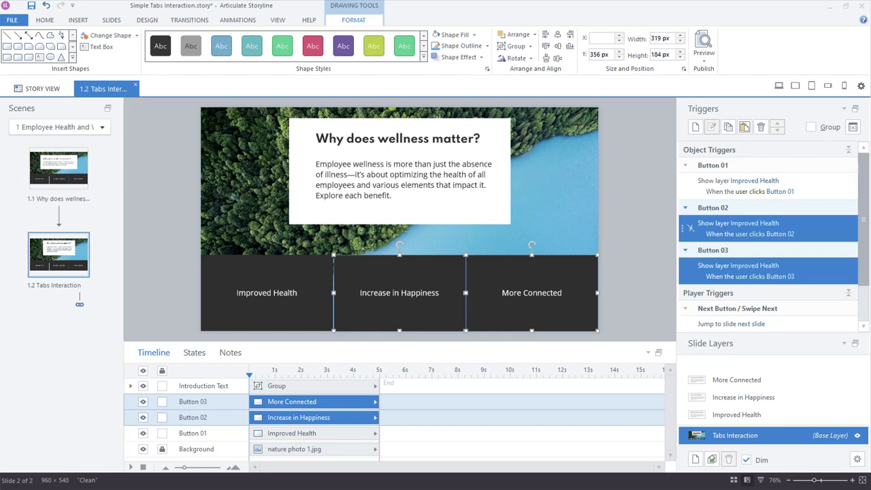
Step: Set Button 02's trigger to show the Increase in Happiness layer and Button 03's trigger to show More Connected
click(714, 228)
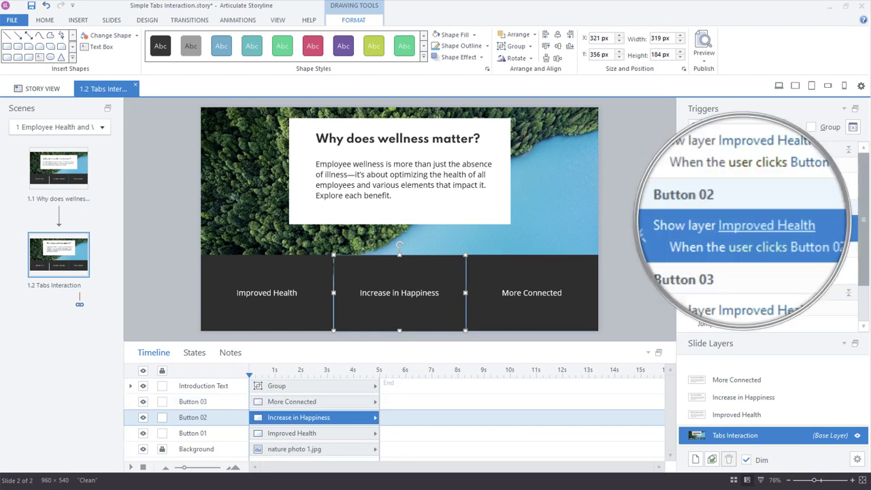
click(755, 224)
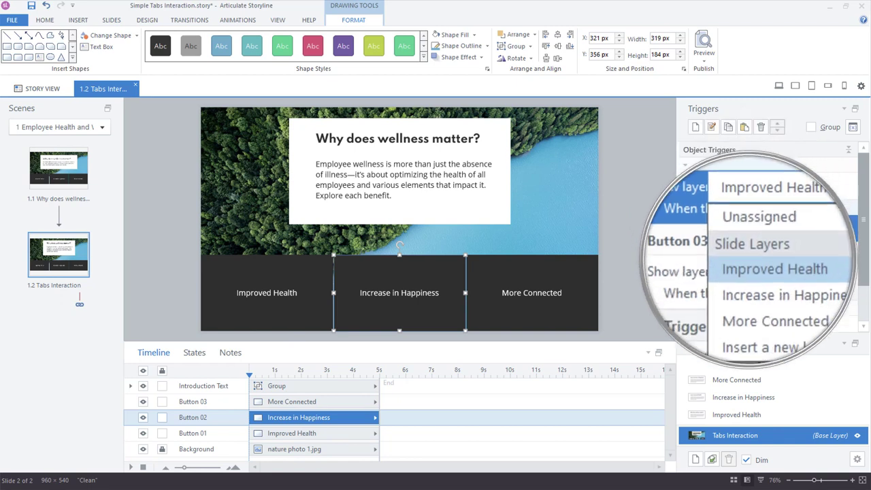
click(769, 277)
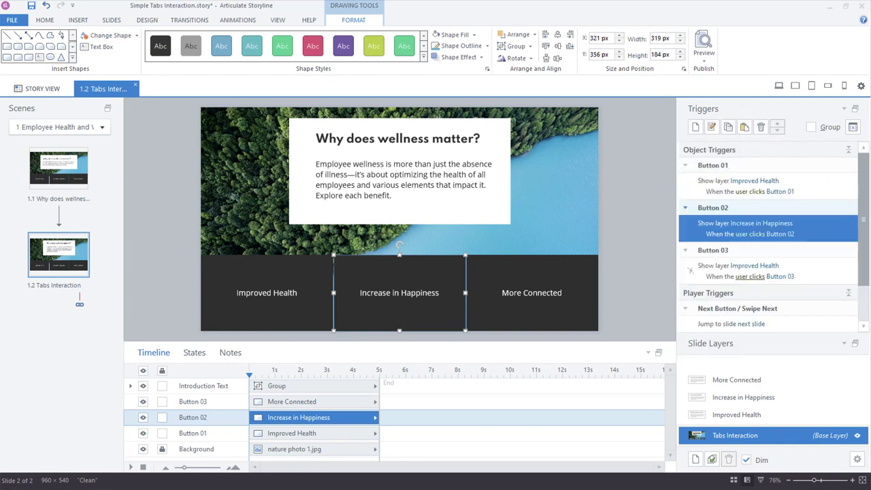
click(753, 266)
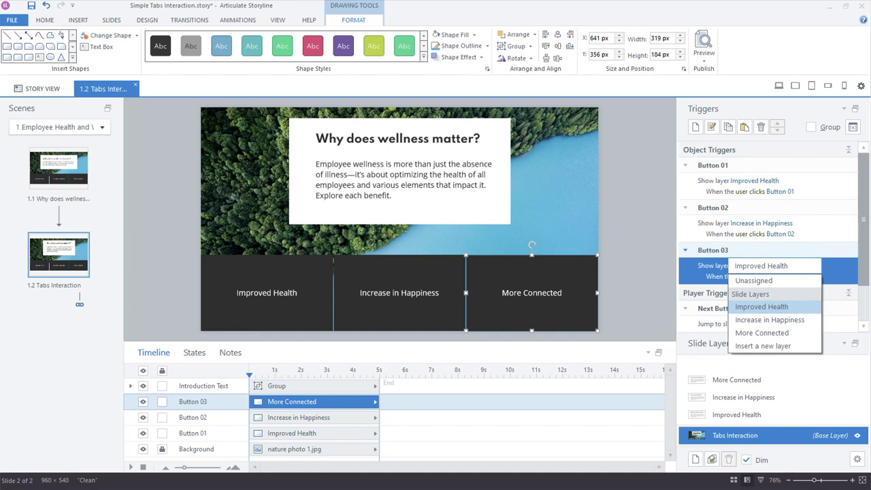
click(761, 333)
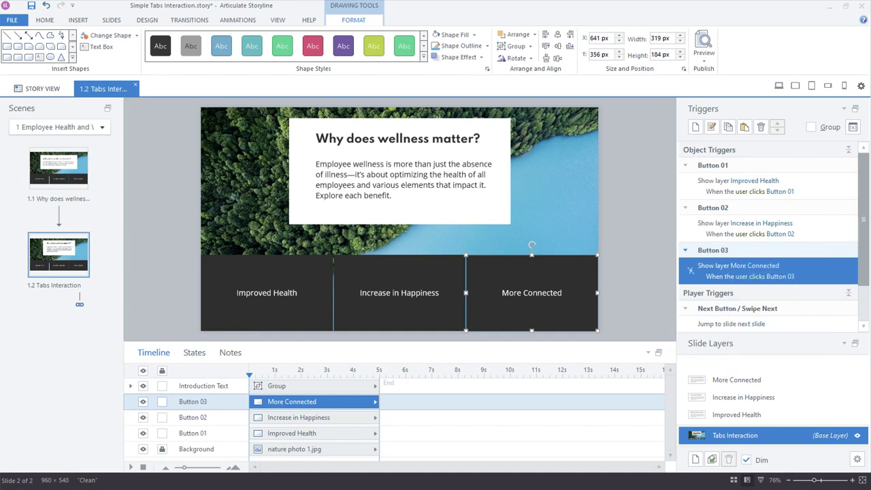
Step: Preview the slide and test that each of the three tab buttons opens its layer, then close the preview
click(778, 86)
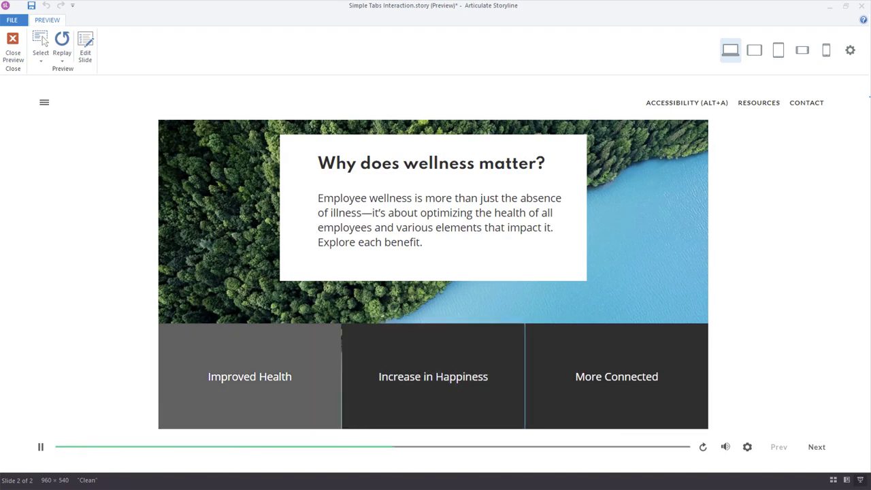
click(249, 376)
click(432, 377)
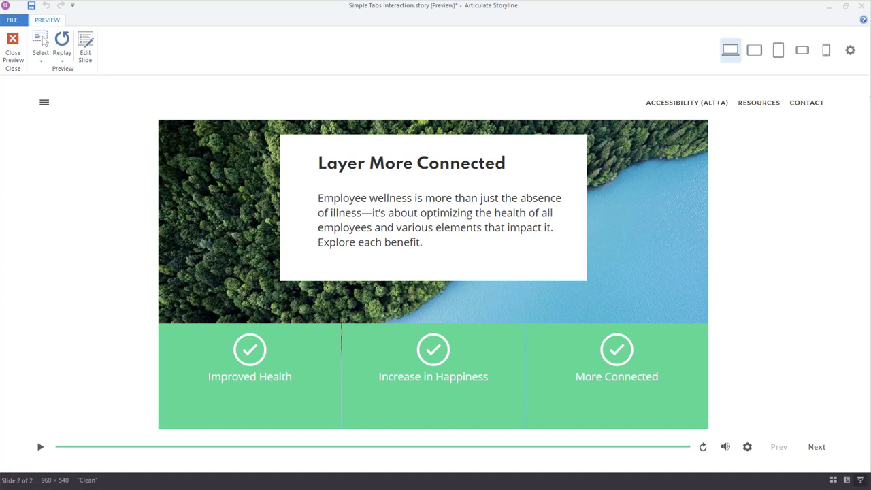
click(433, 375)
click(616, 376)
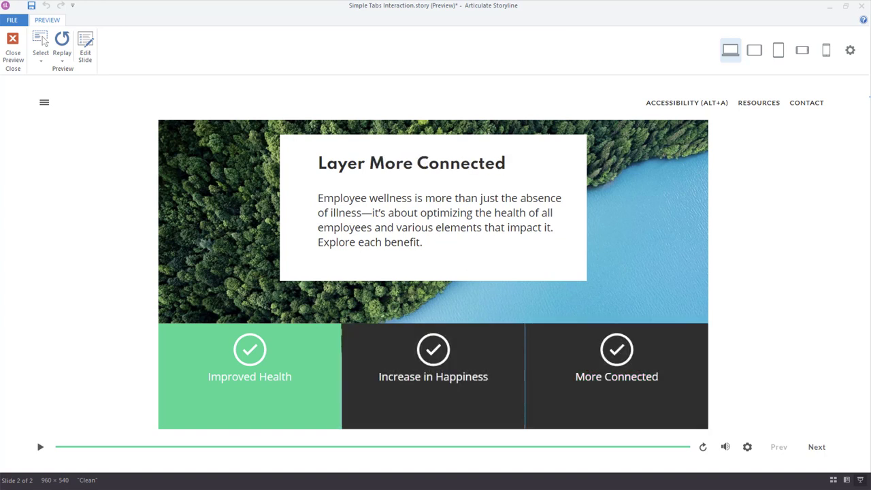
click(250, 376)
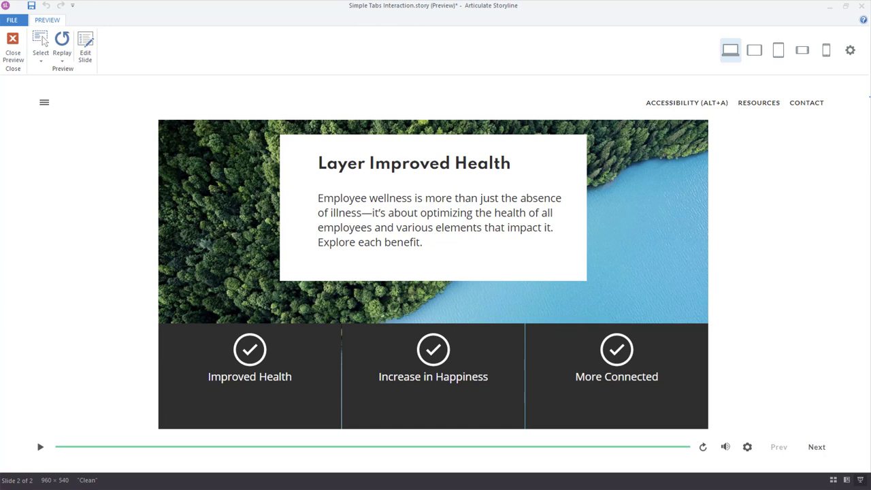
click(13, 45)
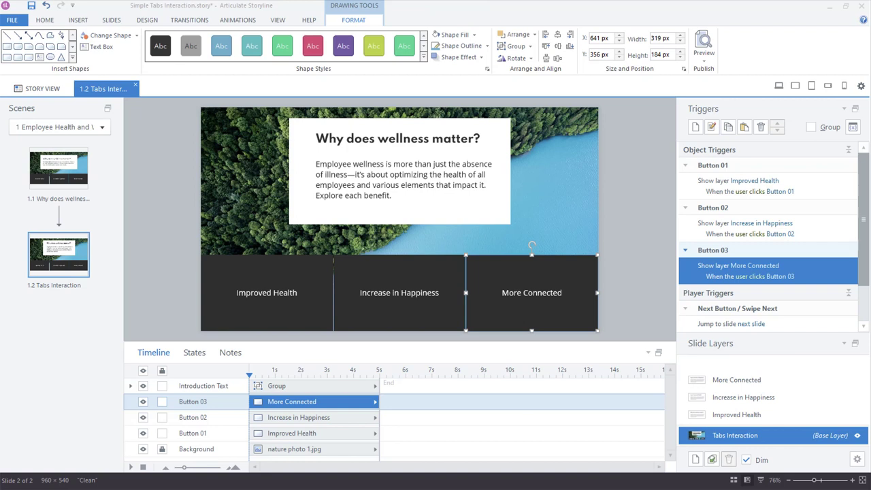
Step: Assign the three tab buttons, Button 01 to Button 03, to Button Set 1
key(Escape)
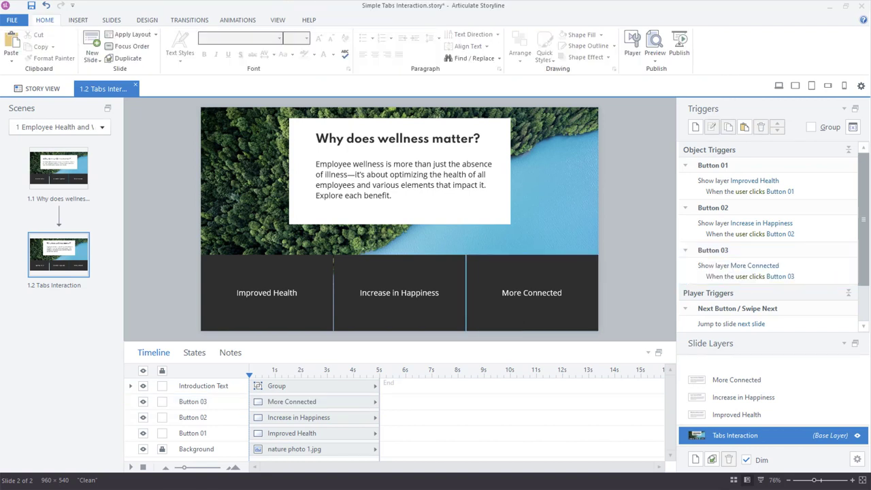
drag(152, 212, 639, 341)
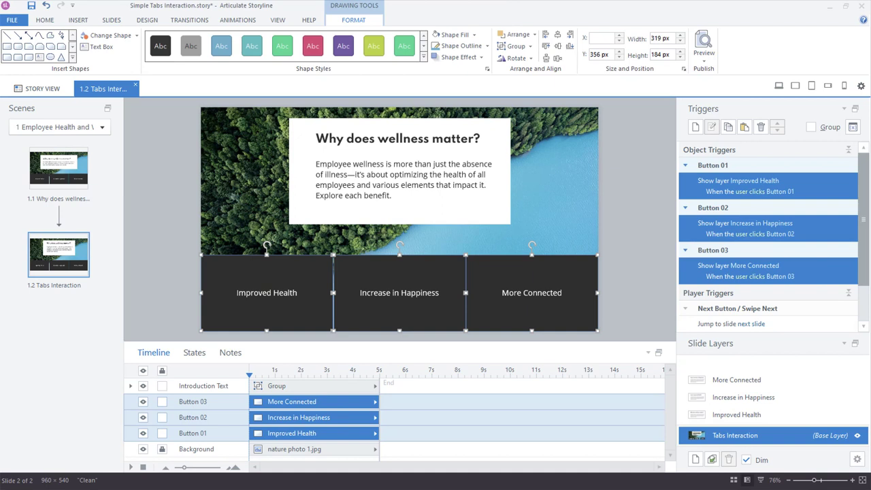
right_click(485, 255)
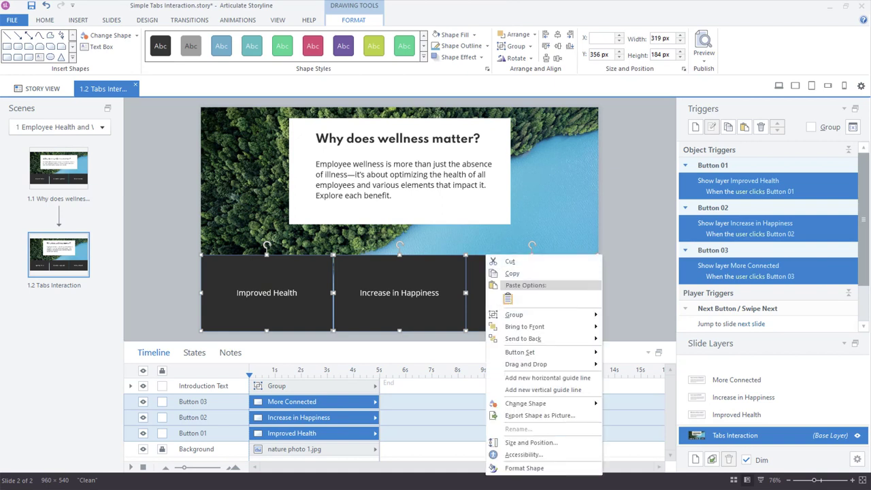
mouse_move(537, 351)
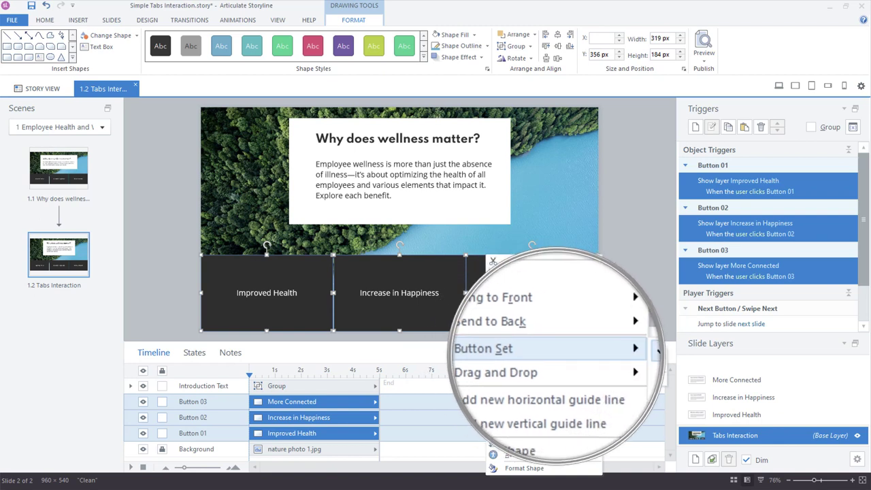
mouse_move(517, 352)
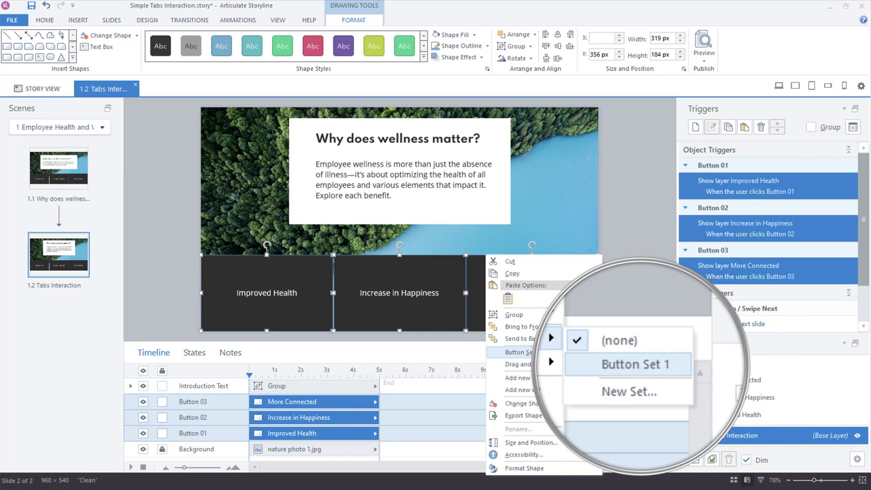
click(635, 363)
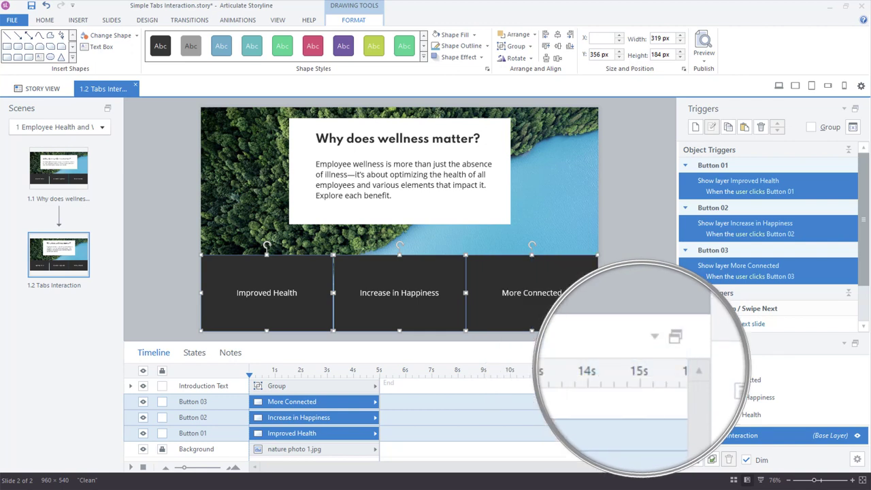
Step: Preview the slide again and test the button set by selecting More Connected, Increase in Happiness and Improved Health, then close the preview
key(Escape)
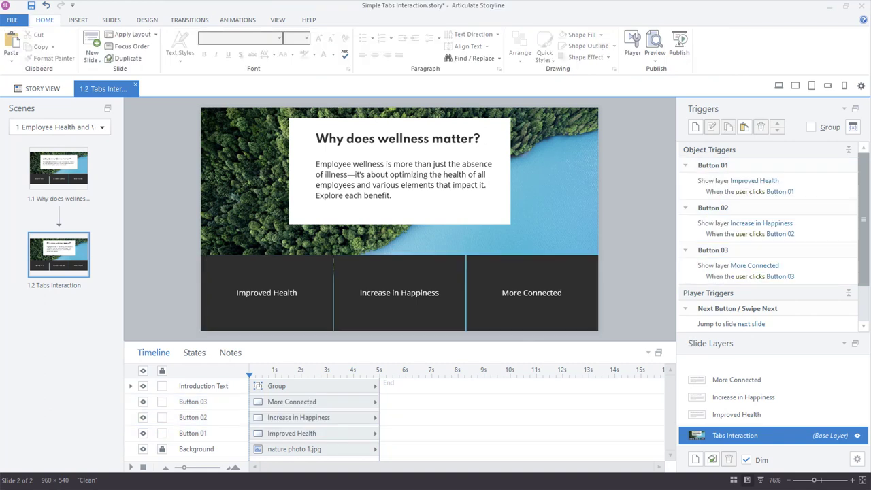
click(778, 86)
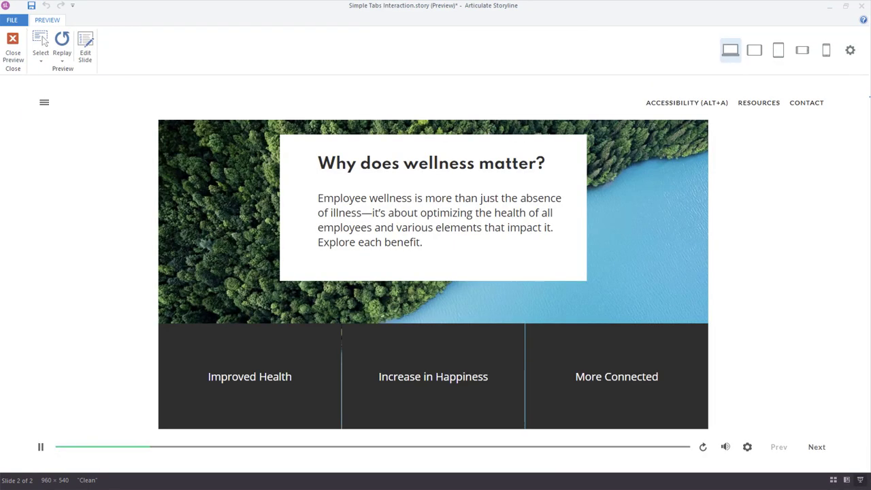
click(615, 376)
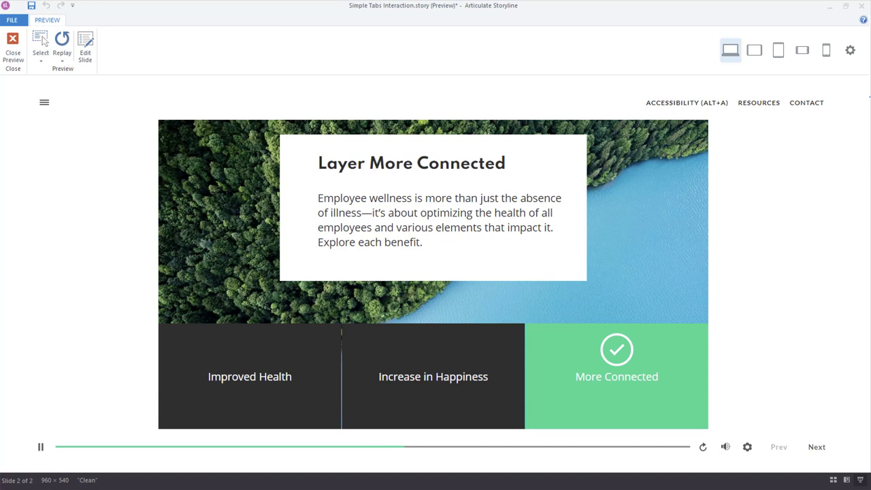
click(433, 376)
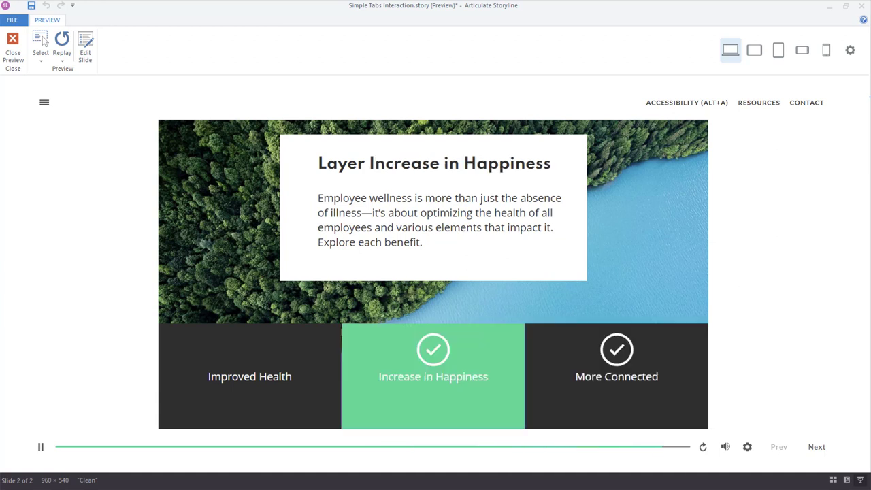
click(250, 376)
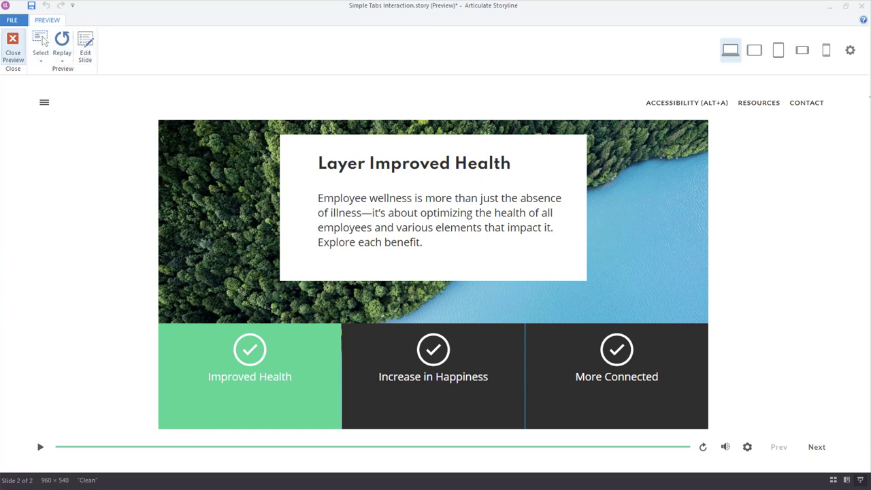
click(13, 45)
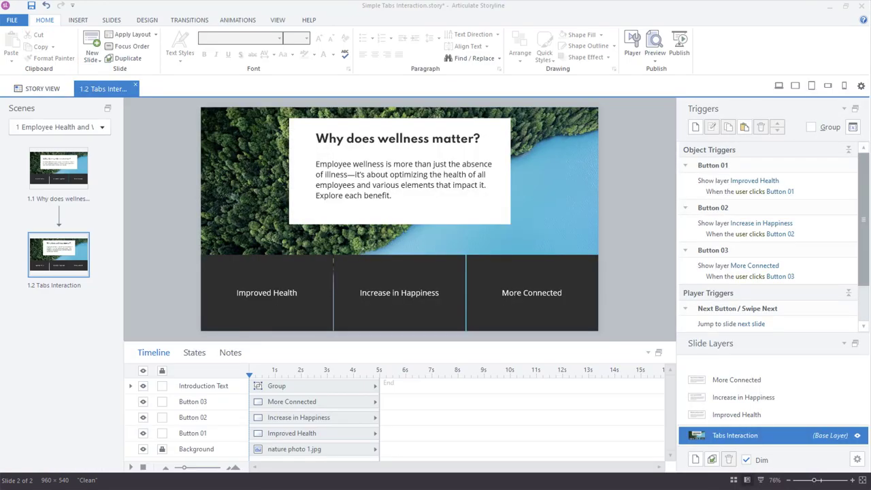